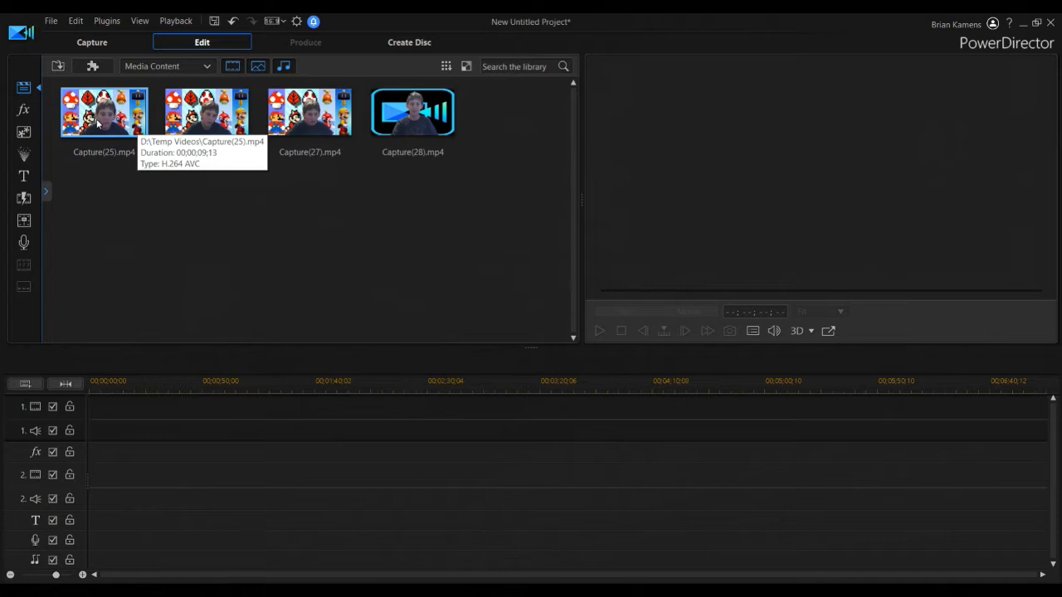
Place Capture(25).mp4 at the start of the first video track to preview it, and delete it from the timeline
left_click_drag(99, 121, 71, 432)
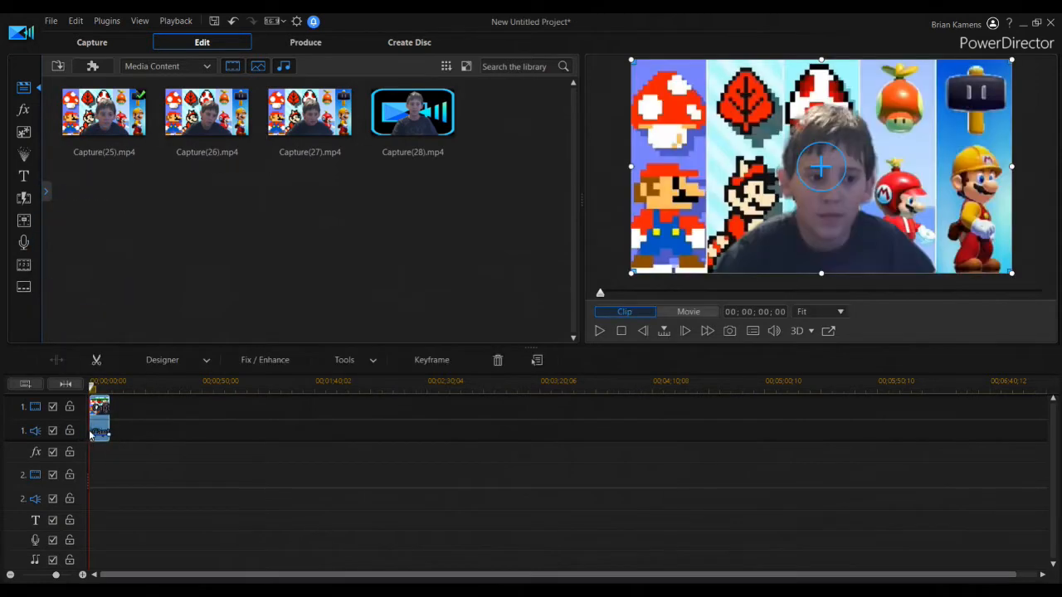
left_click(248, 424)
key("space")
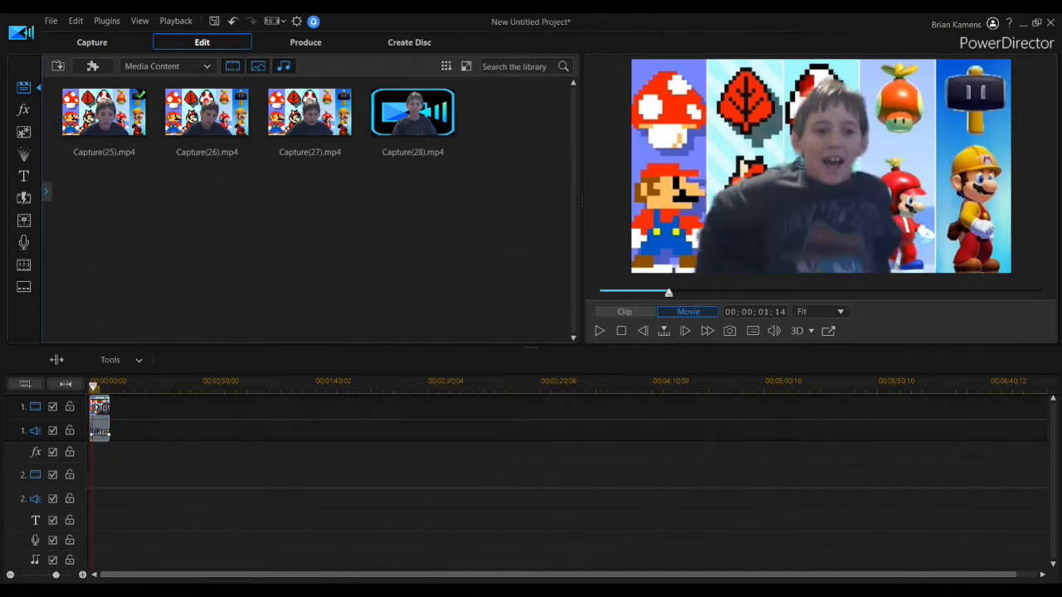
left_click(99, 429)
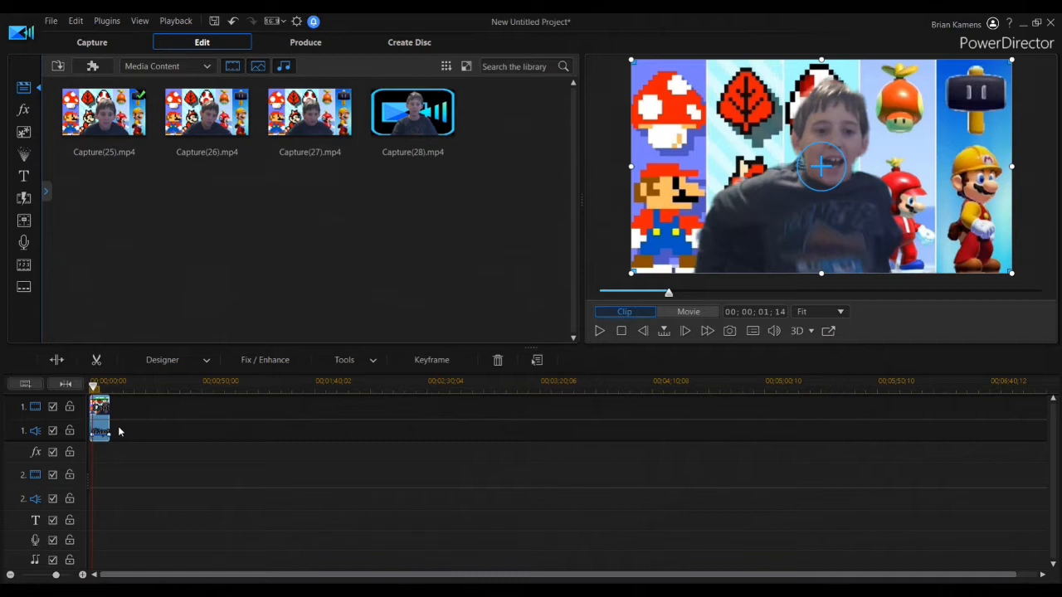
key("Delete")
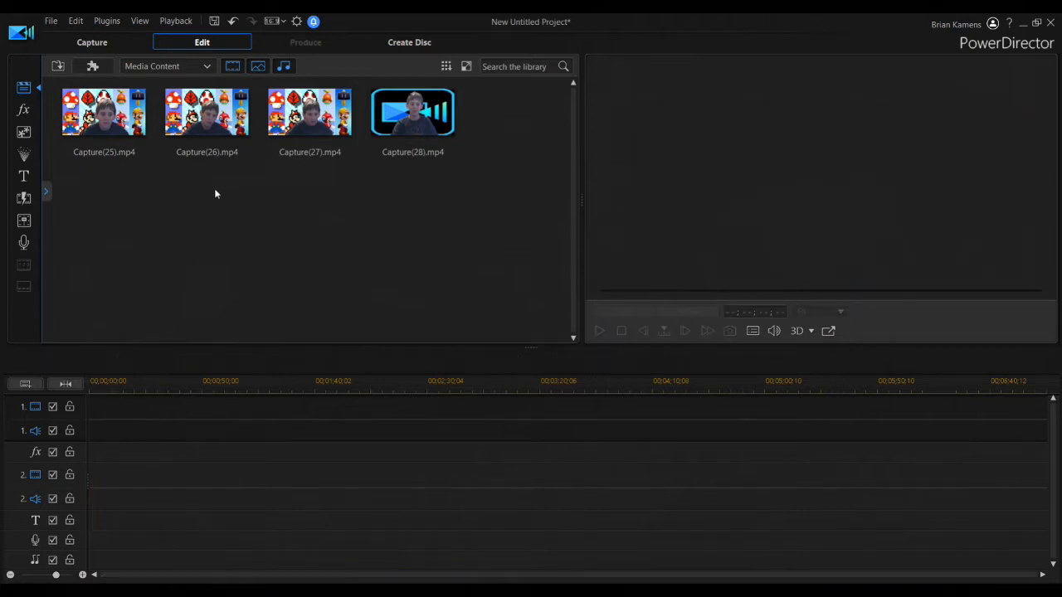
Place Capture(25).mp4, Capture(26).mp4 and Capture(27).mp4 together at the start of the first video track
left_click_drag(65, 242, 343, 106)
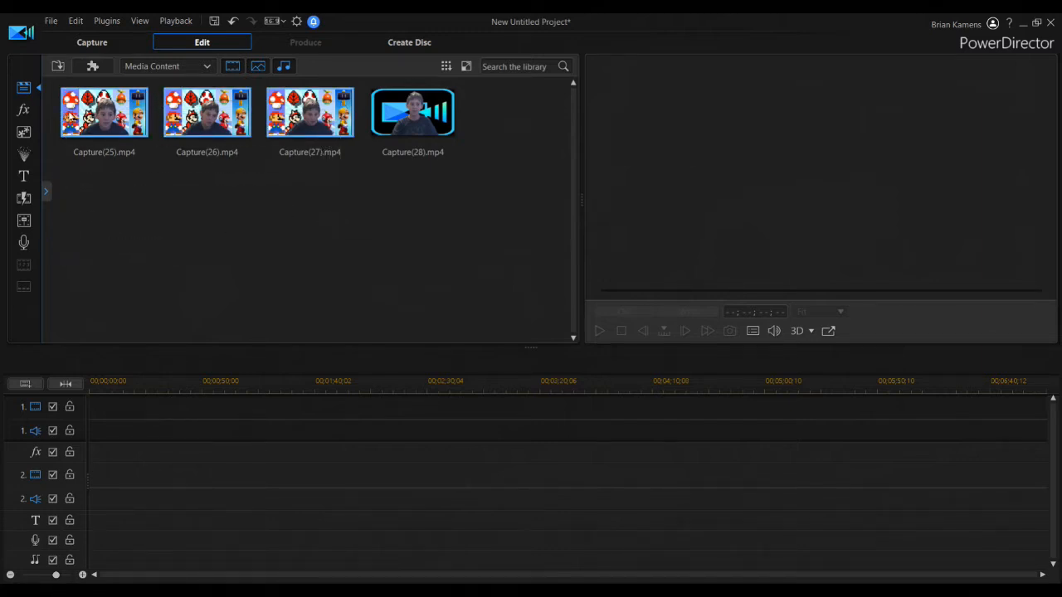
left_click(101, 112)
left_click_drag(120, 111, 96, 426)
Preview the movie from its start and again from about 10 seconds into the timeline
key("space")
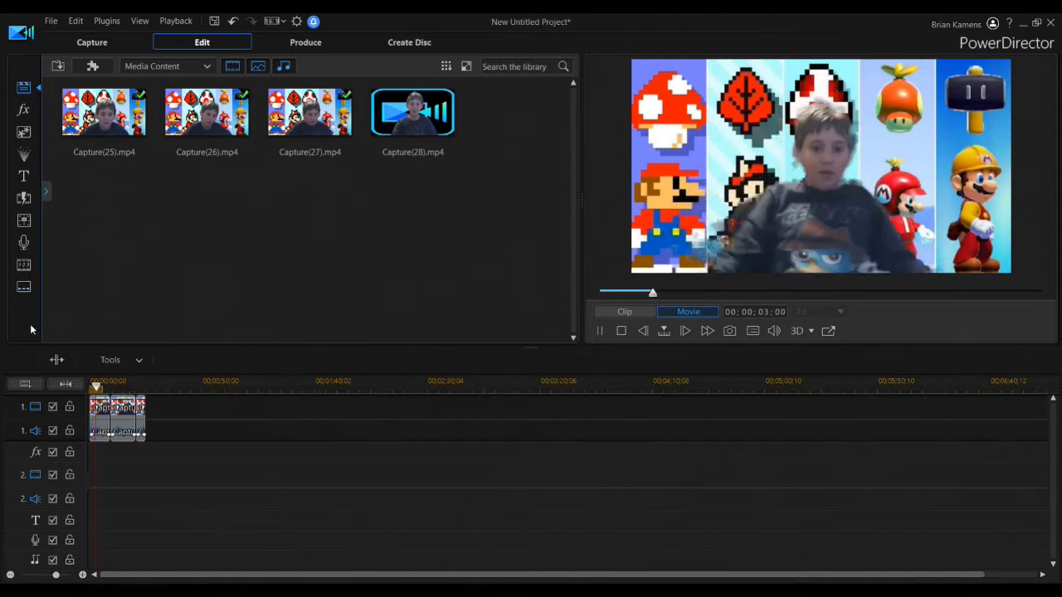
left_click(114, 391)
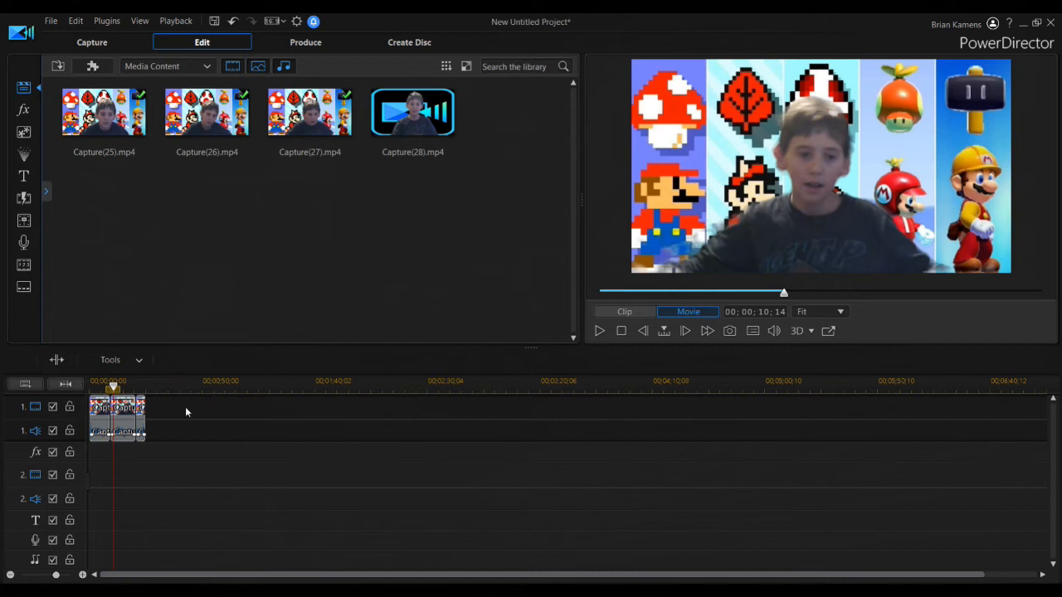
key("space")
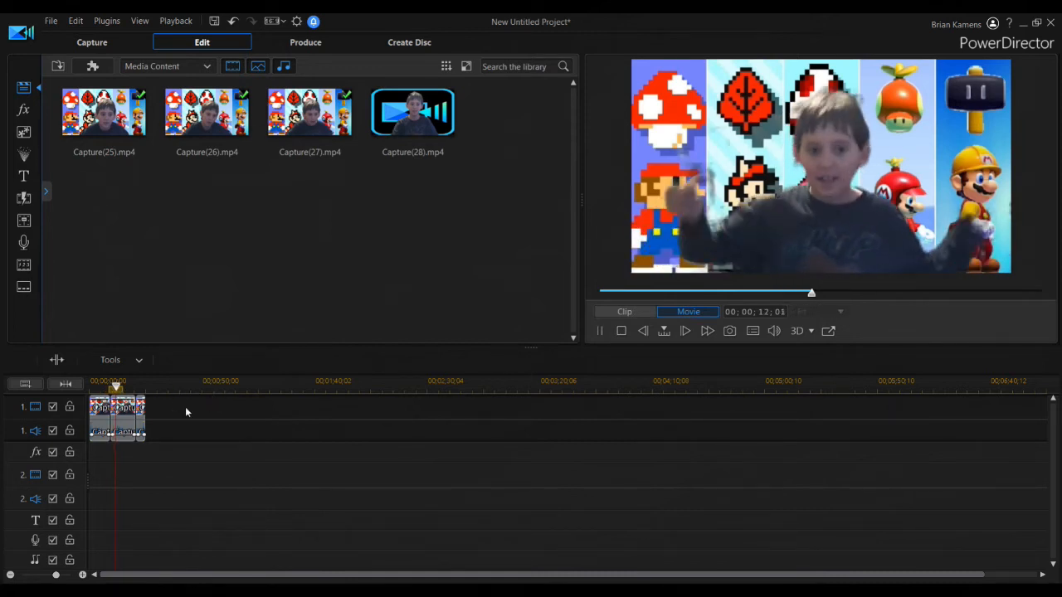
key("space")
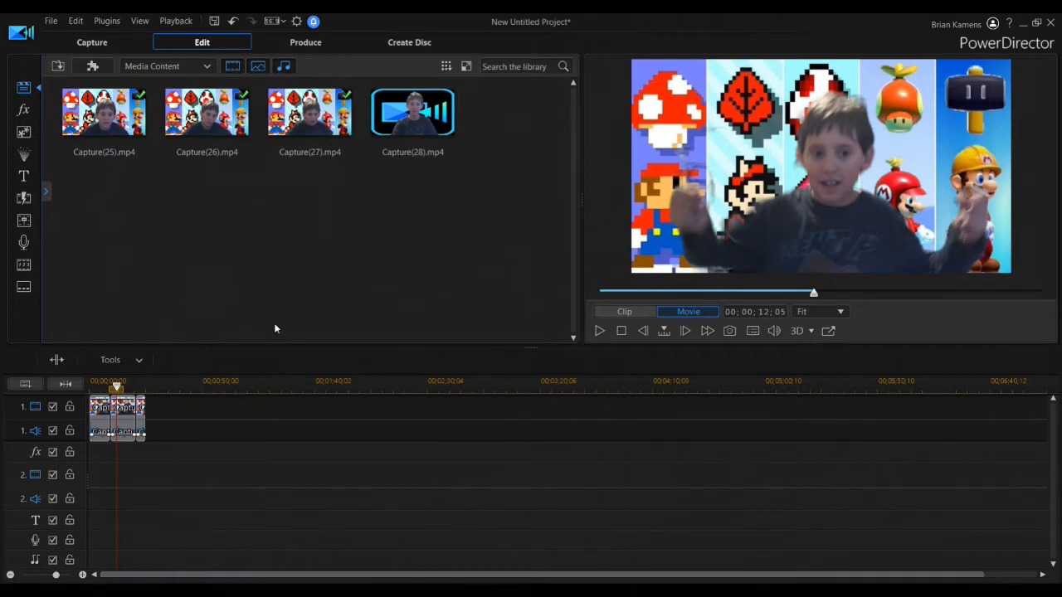
left_click_drag(54, 80, 190, 197)
Try to save the project as CyberLink in the CyberLink documents folder
key("ctrl+s")
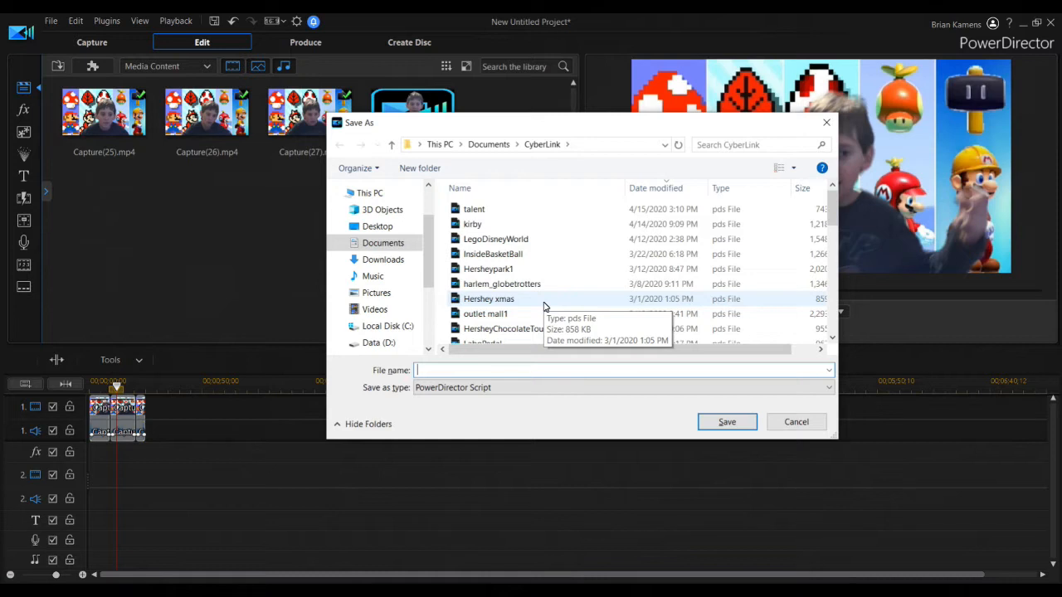
type("CyberLink")
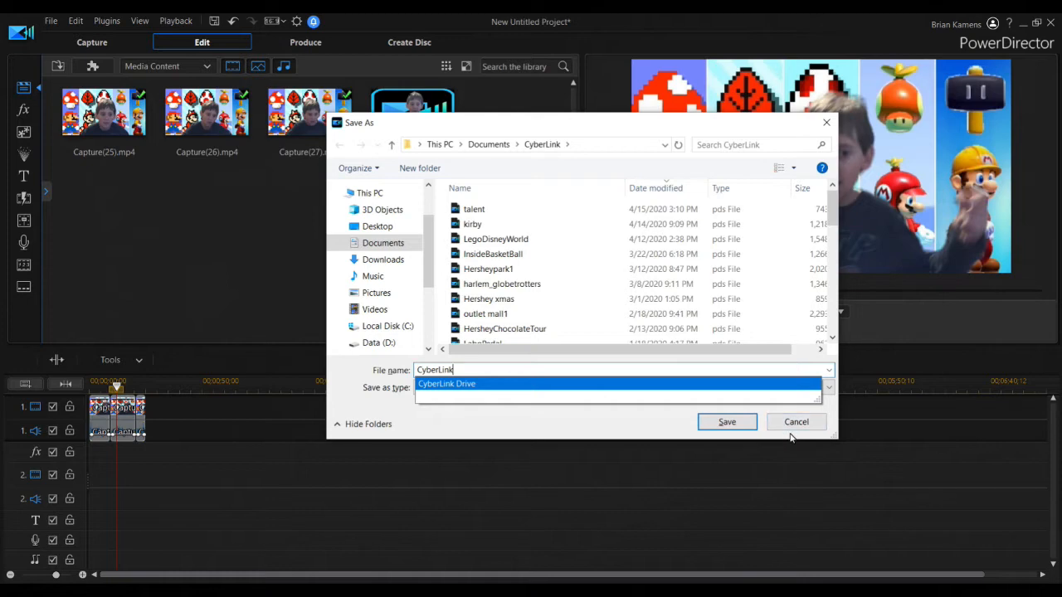
left_click(717, 424)
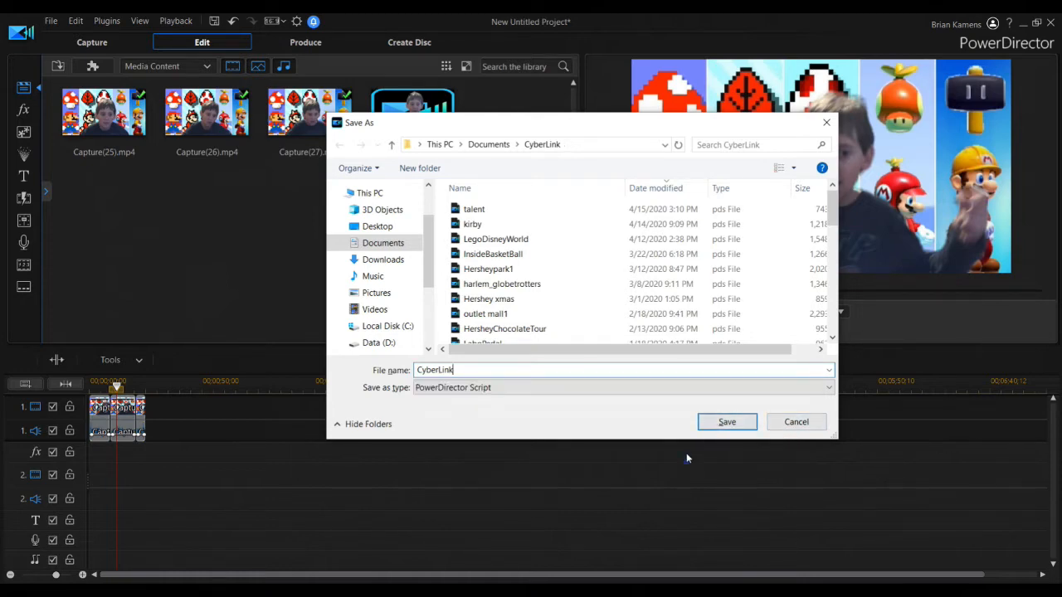
left_click(827, 122)
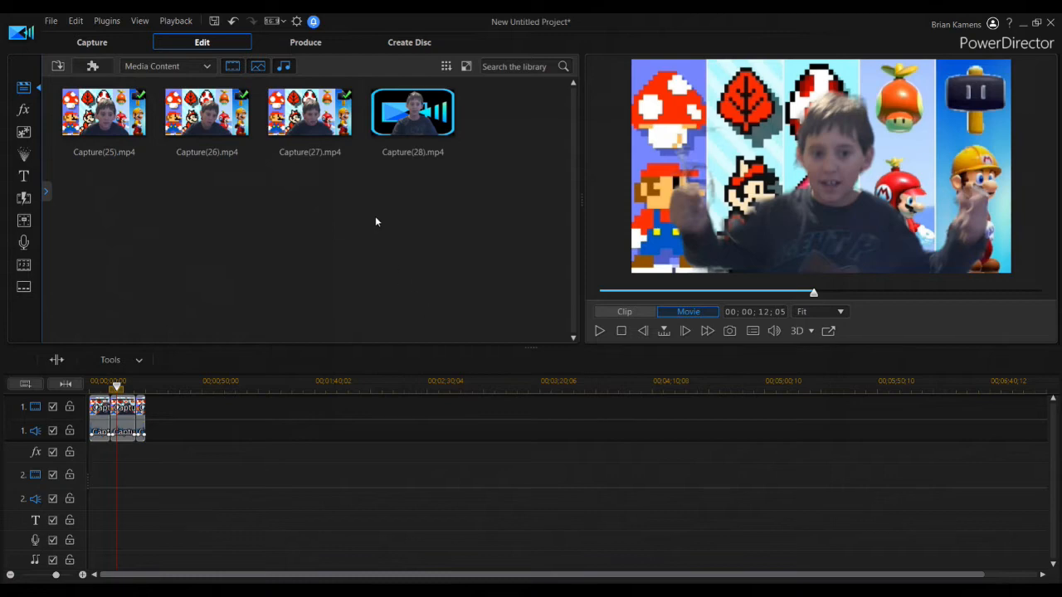
Look through the saved project files available for opening, declining to save the current changes, and leave without opening one
left_click(50, 20)
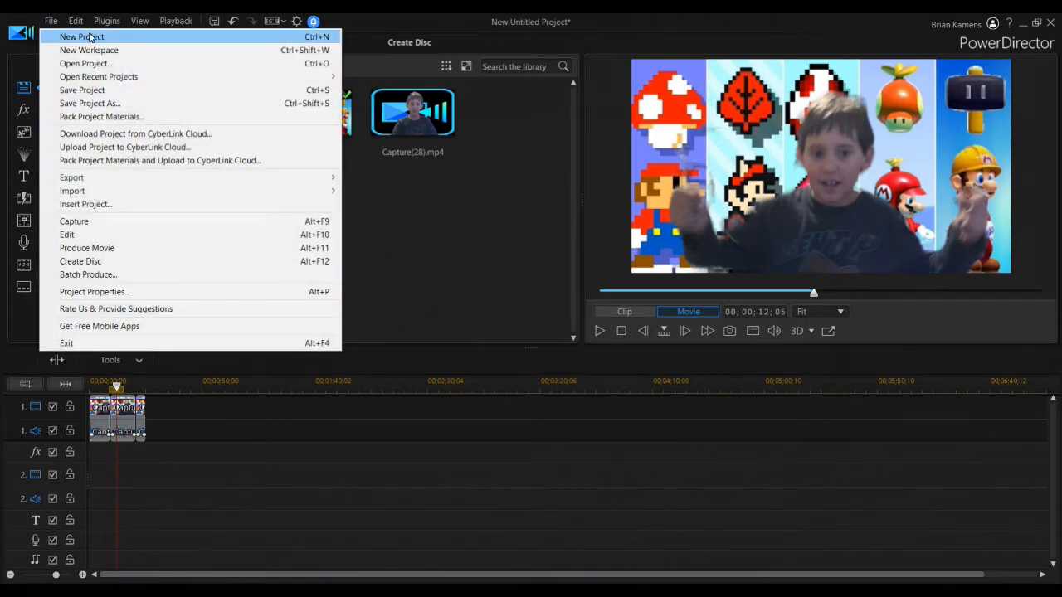
left_click(212, 64)
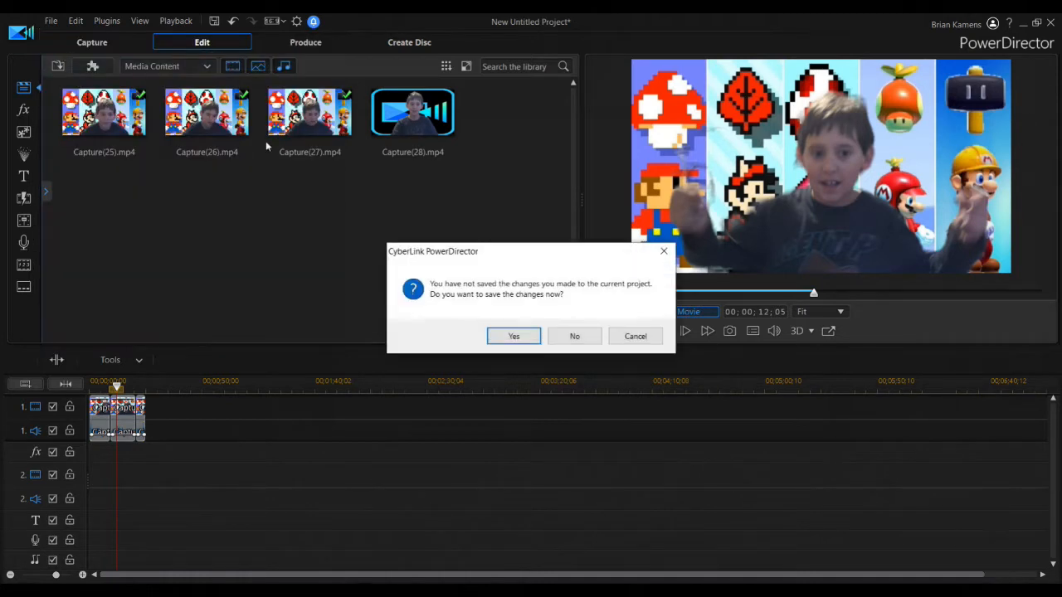
left_click(571, 338)
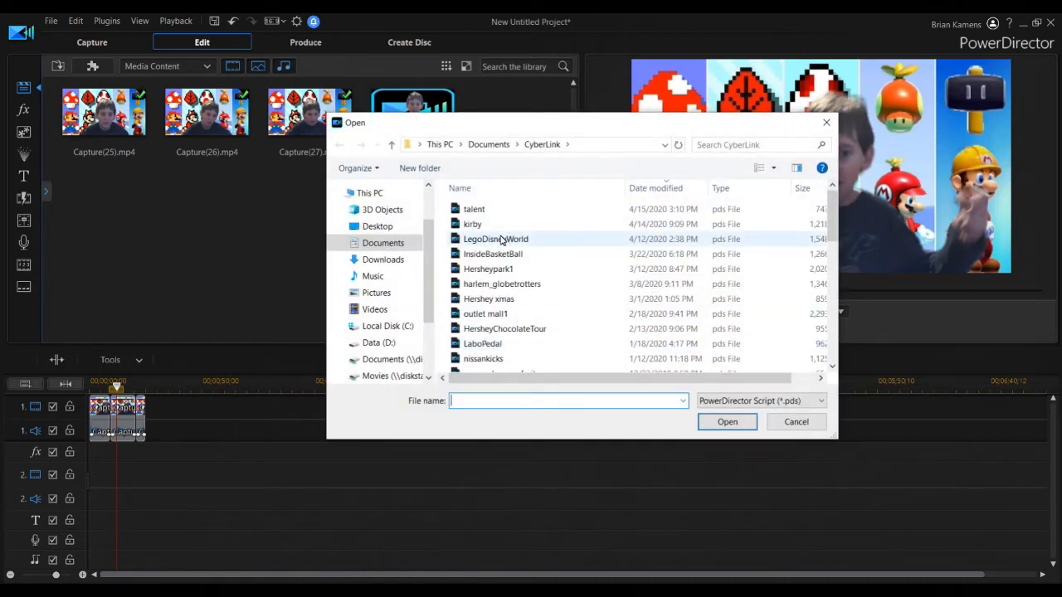
scroll(502, 245, "down", 7)
scroll(503, 246, "down", 3)
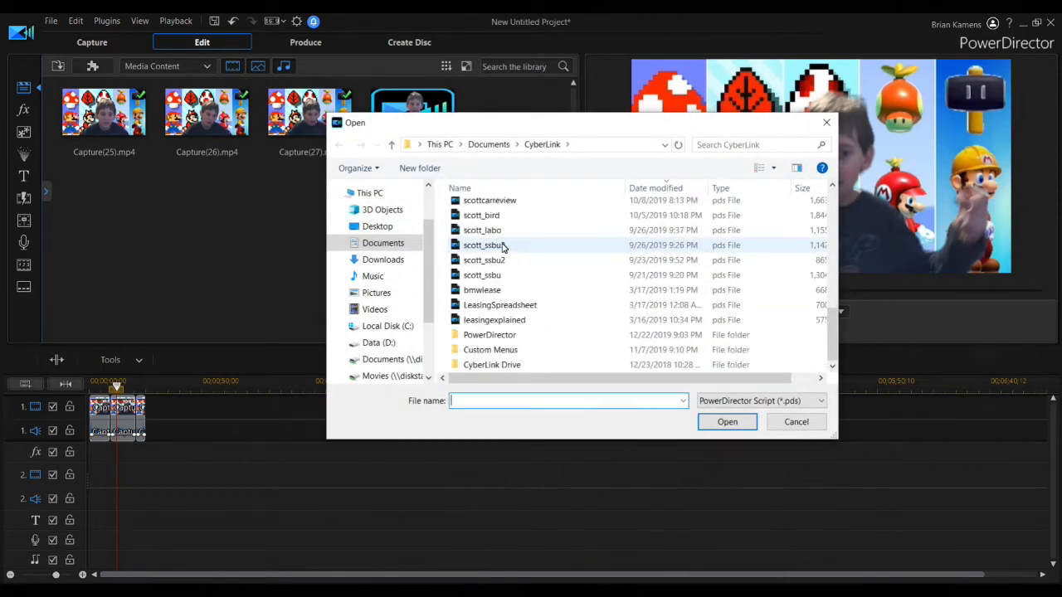
scroll(525, 306, "up", 10)
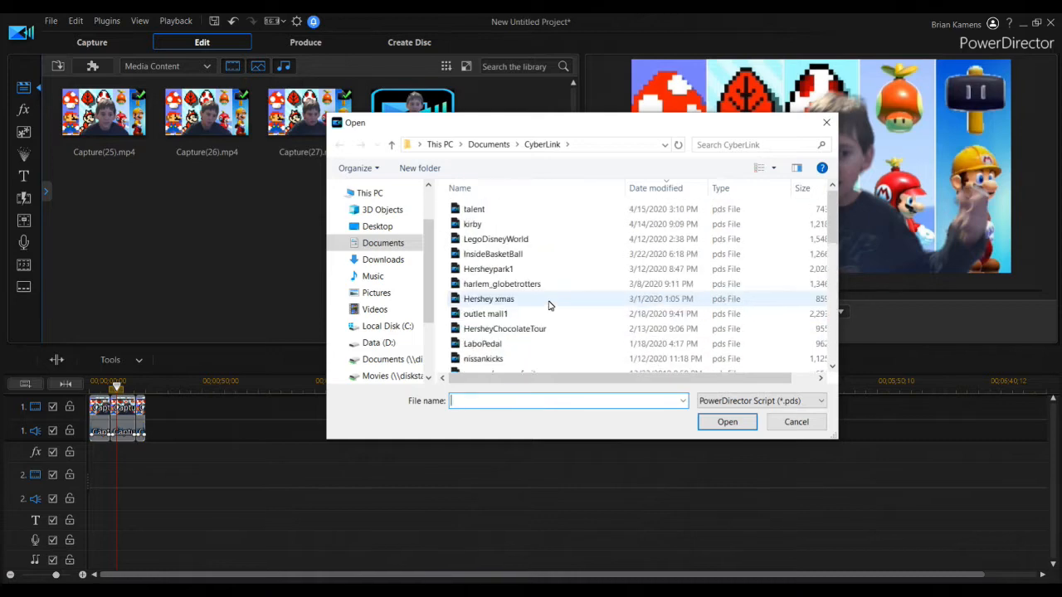
left_click(799, 427)
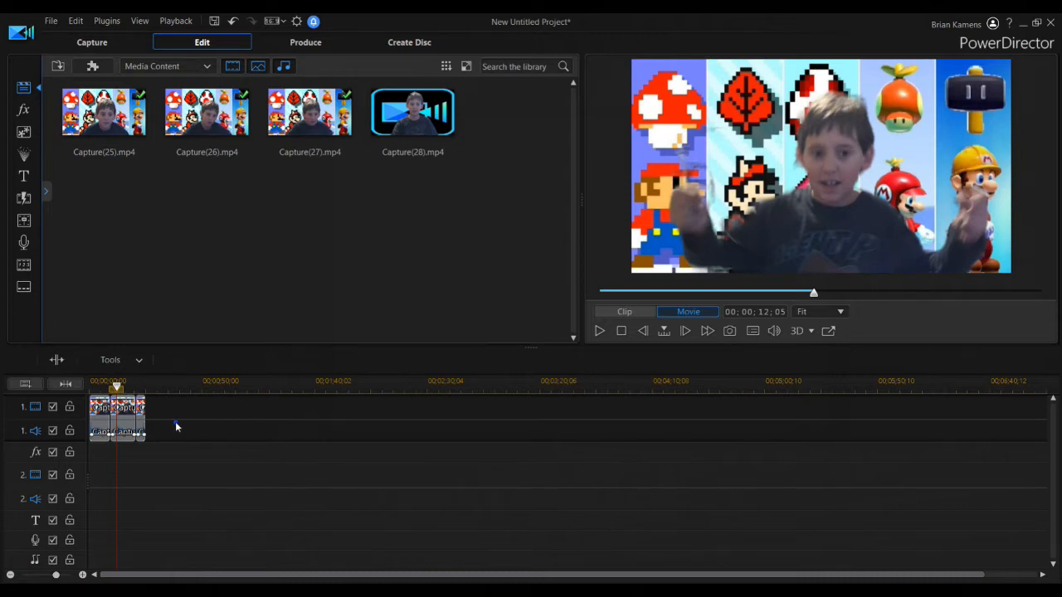
Delete all three clips from the first video track to empty the timeline
left_click_drag(229, 212, 281, 307)
left_click_drag(260, 498, 12, 392)
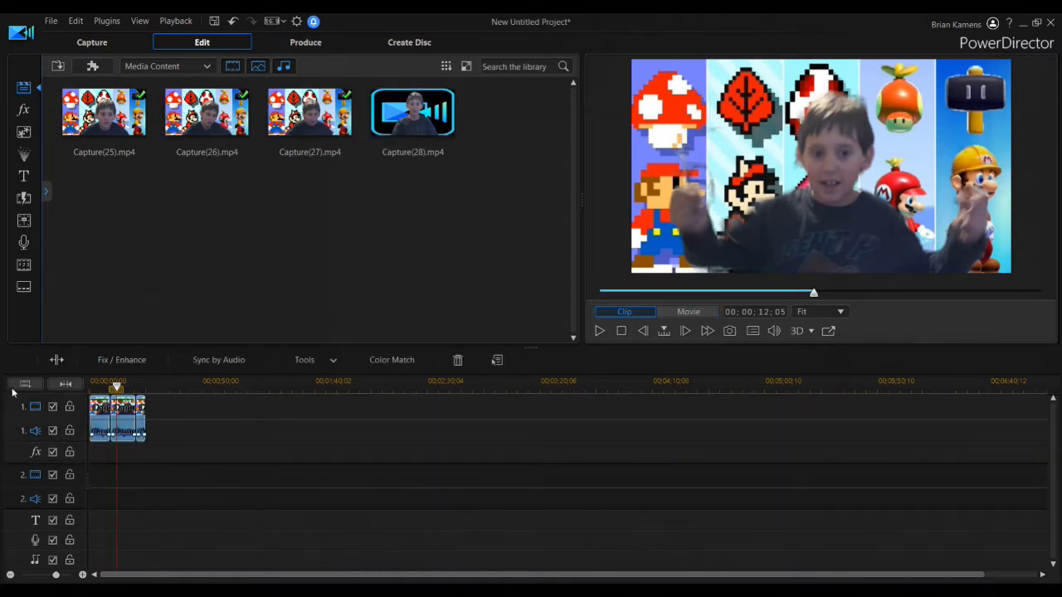
key("Delete")
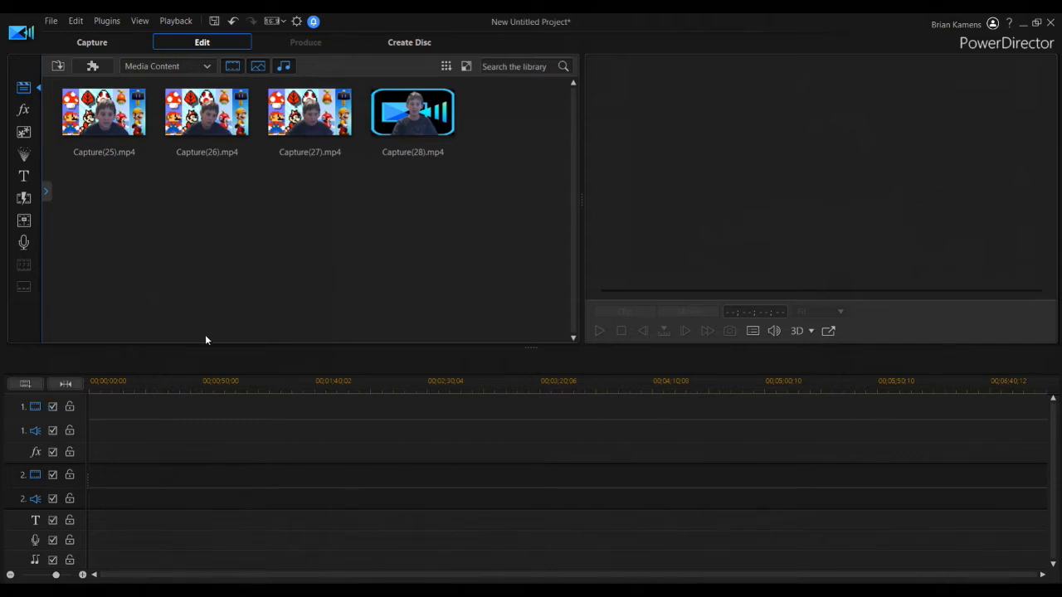
Add the clips Capture(25).mp4 through Capture(27).mp4 in one go to the start of the first video track
left_click_drag(79, 243, 332, 56)
left_click_drag(81, 106, 78, 416)
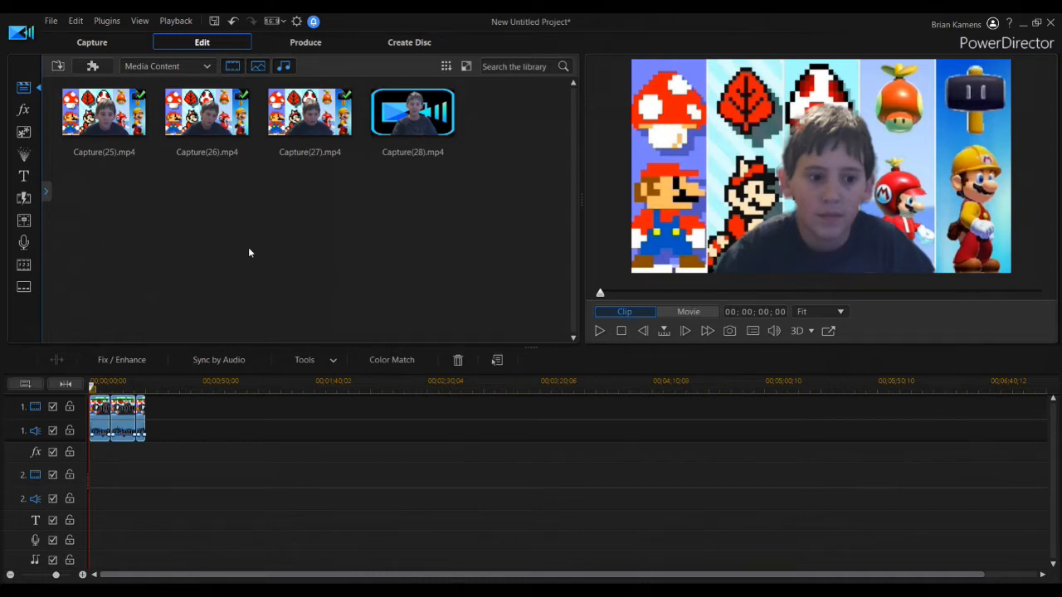
left_click(57, 67)
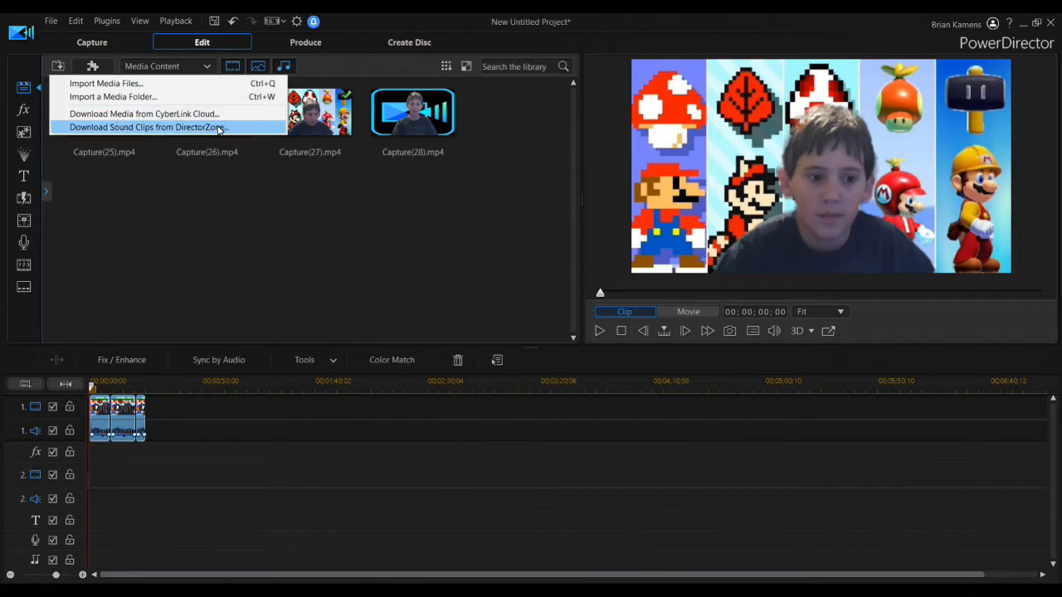
left_click(101, 97)
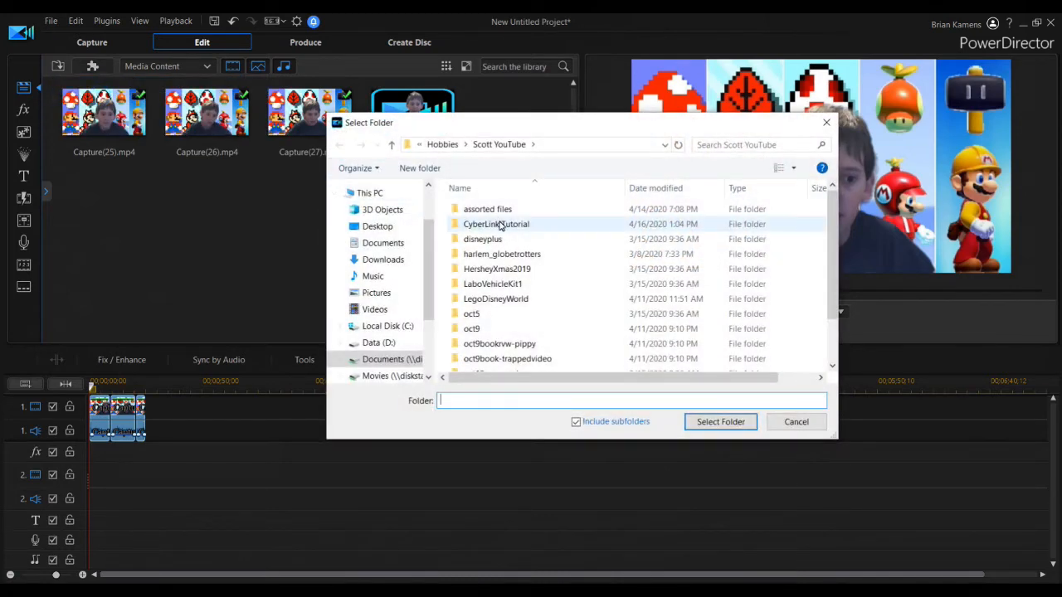
left_click(500, 224)
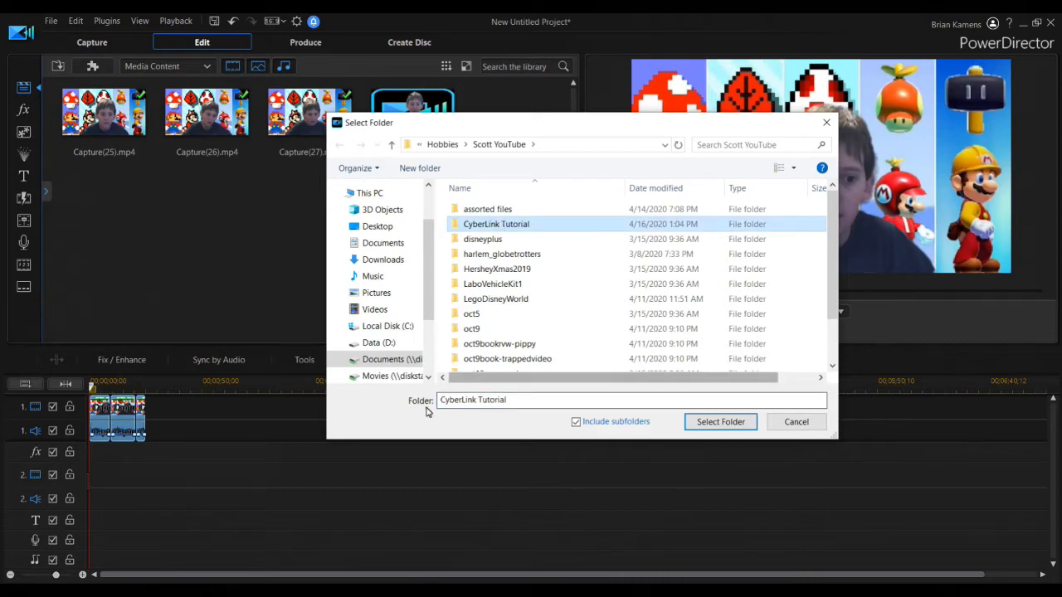
left_click(795, 422)
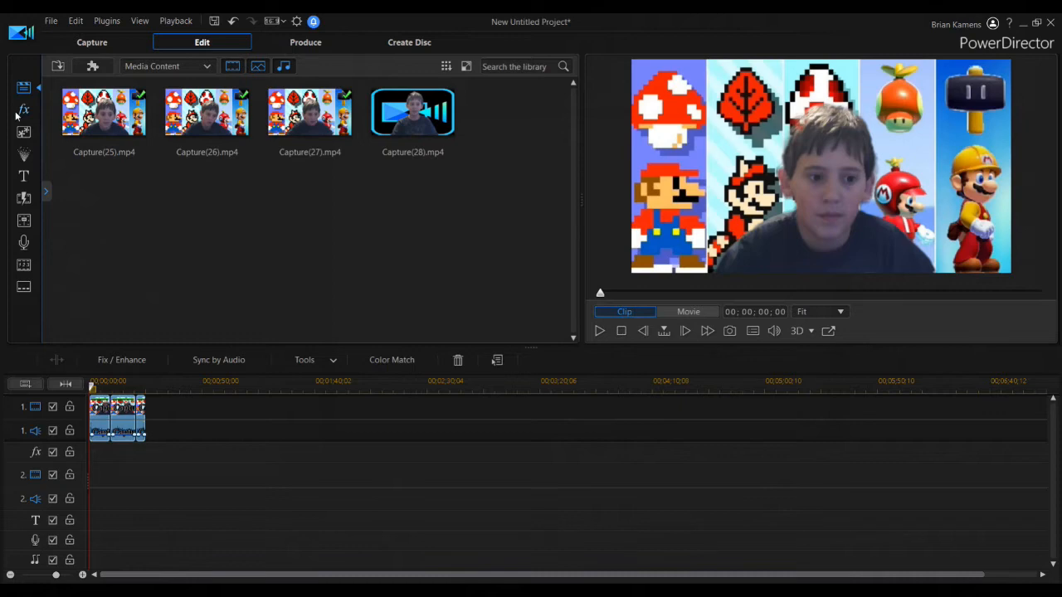
left_click(58, 66)
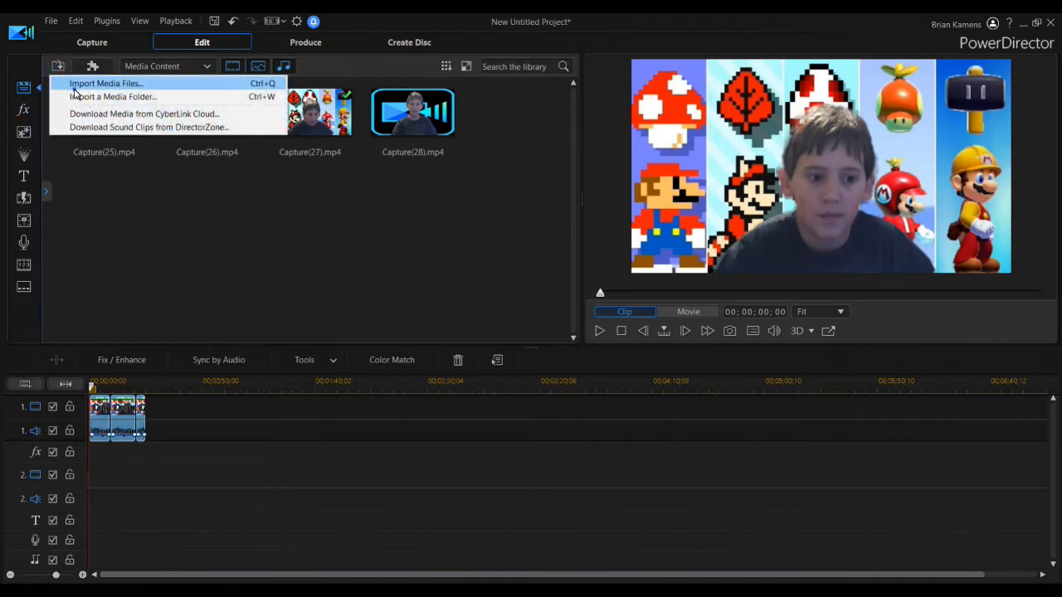
left_click(75, 96)
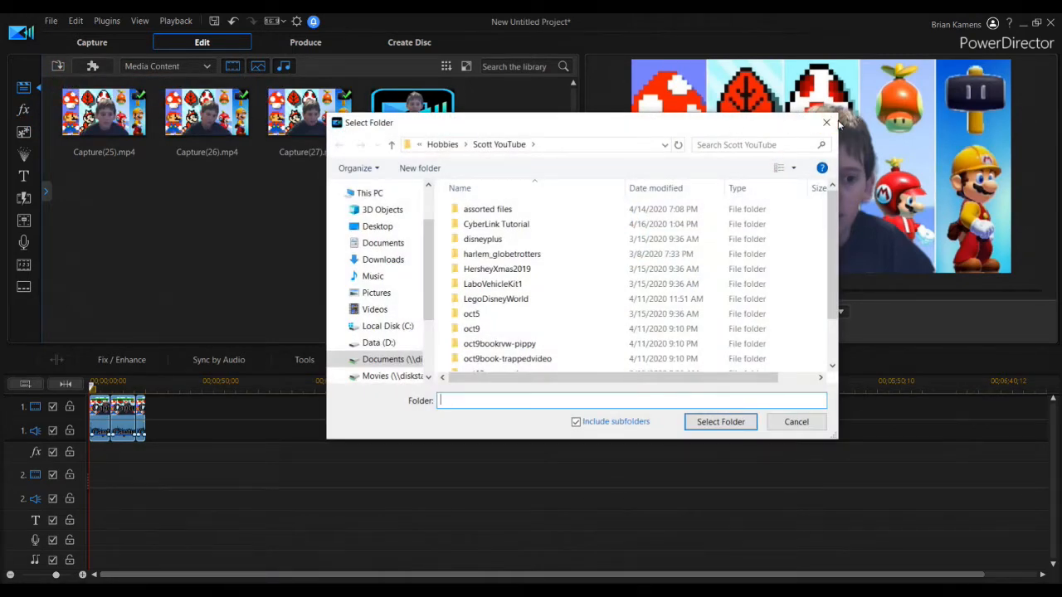
left_click(836, 123)
Import Arrow.png from the assorted files folder into the media library
left_click(57, 66)
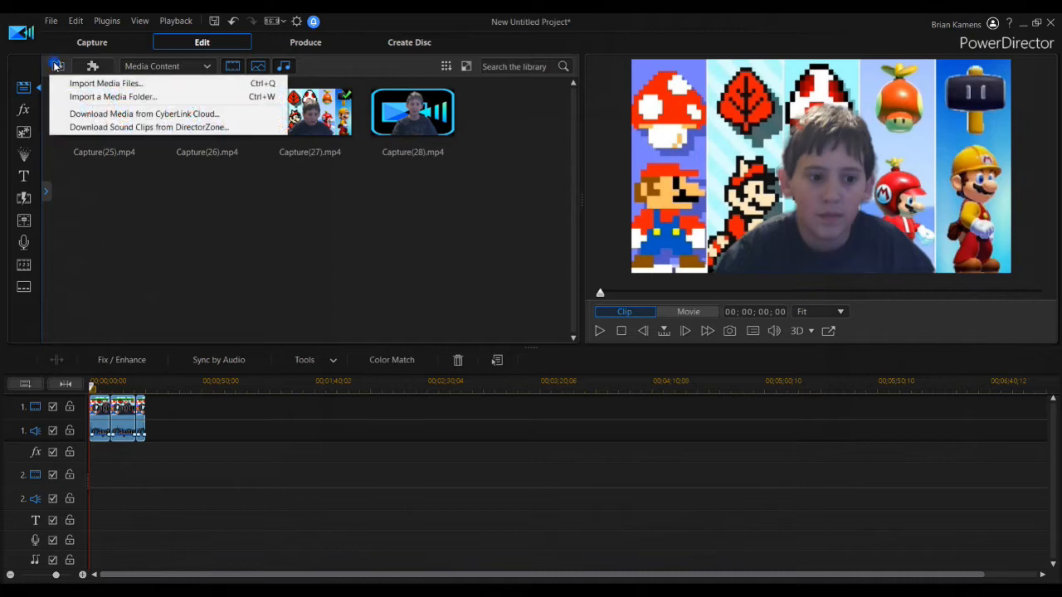
left_click(93, 84)
left_click(502, 210)
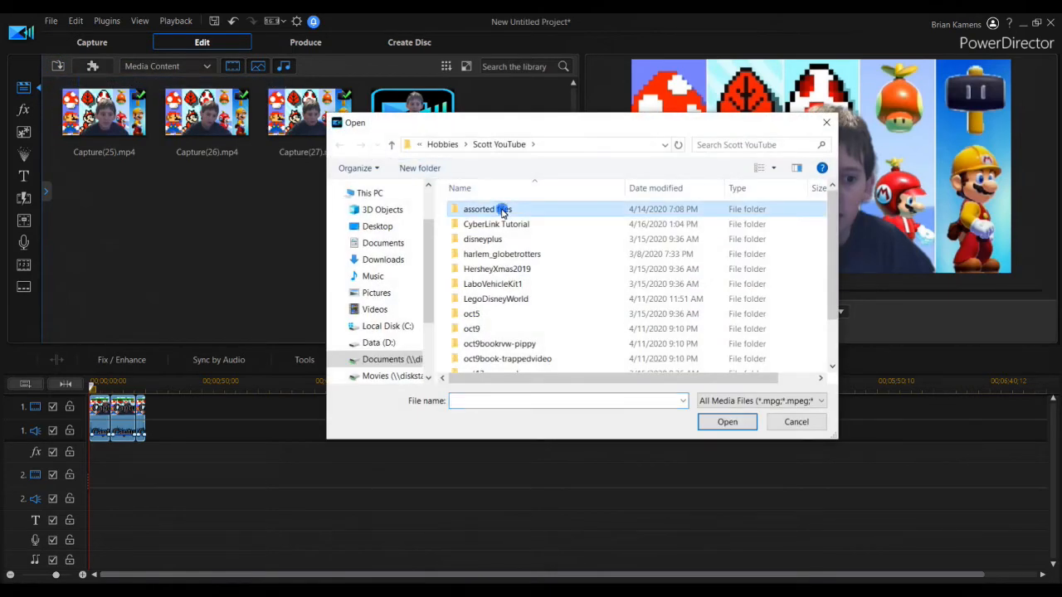
double_click(502, 211)
double_click(501, 226)
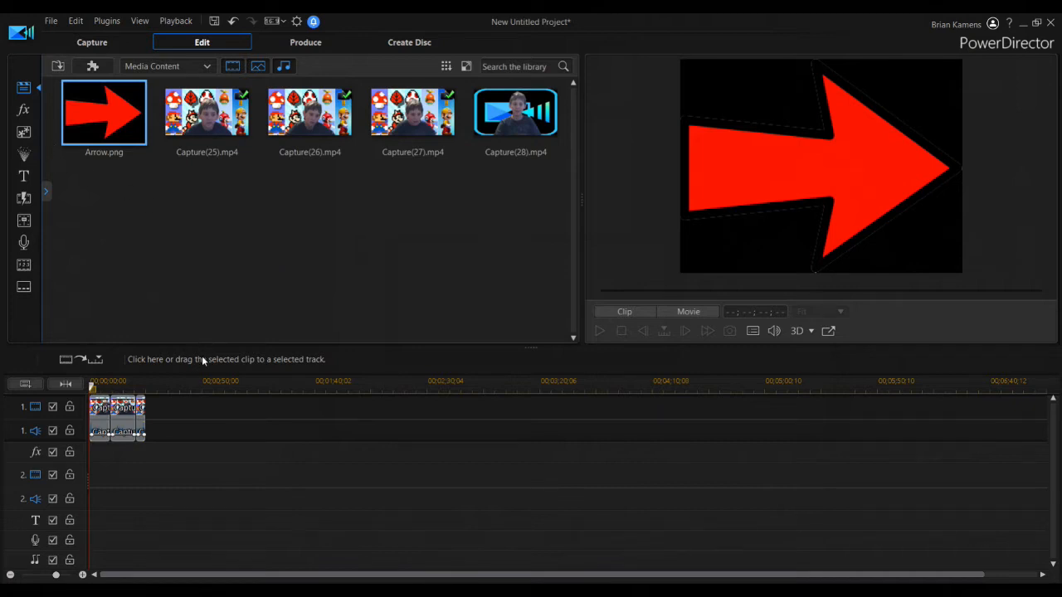
Preview the movie from the start of the timeline and stop playback
left_click(92, 388)
key("space")
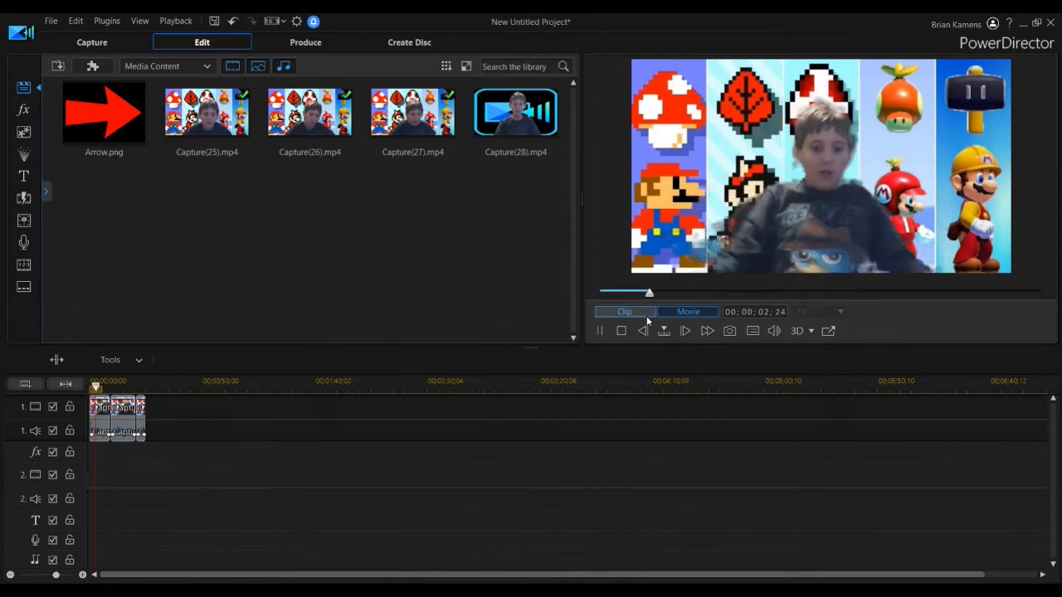
left_click(622, 331)
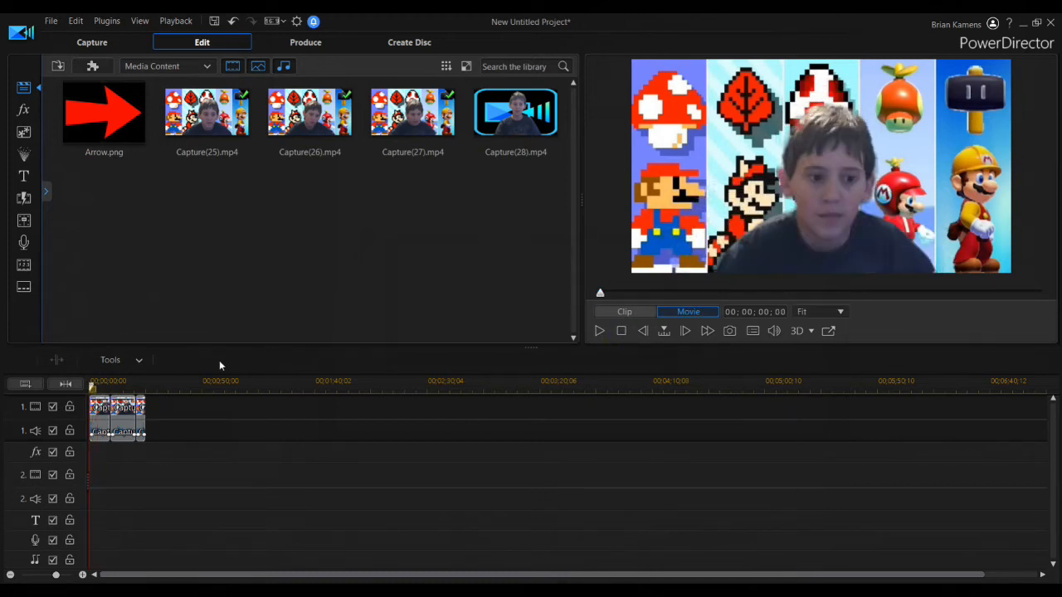
Browse the title templates in the Text Only category and across all content
left_click(23, 177)
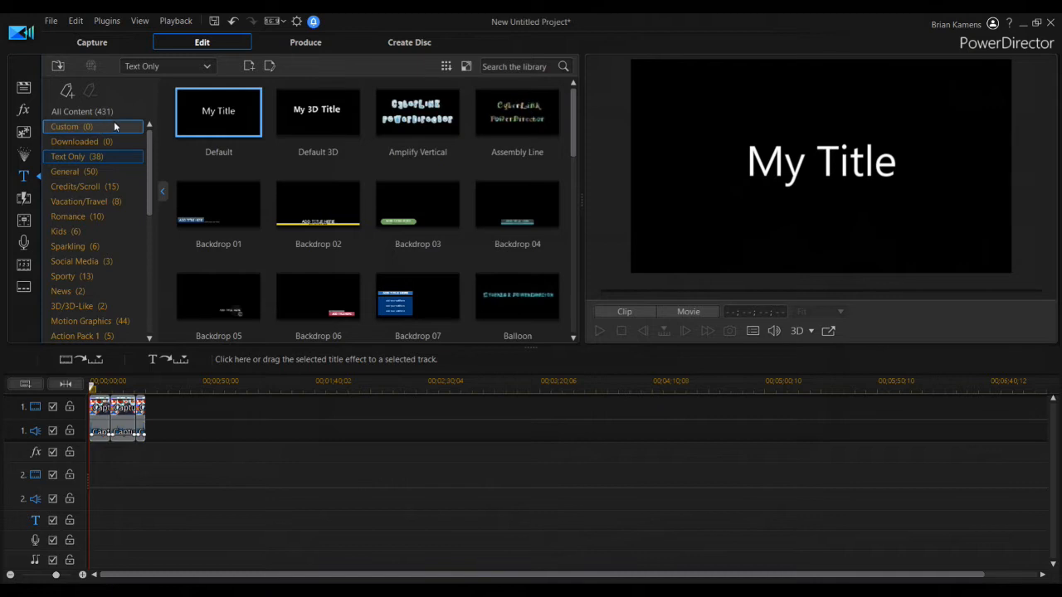
scroll(381, 141, "down", 2)
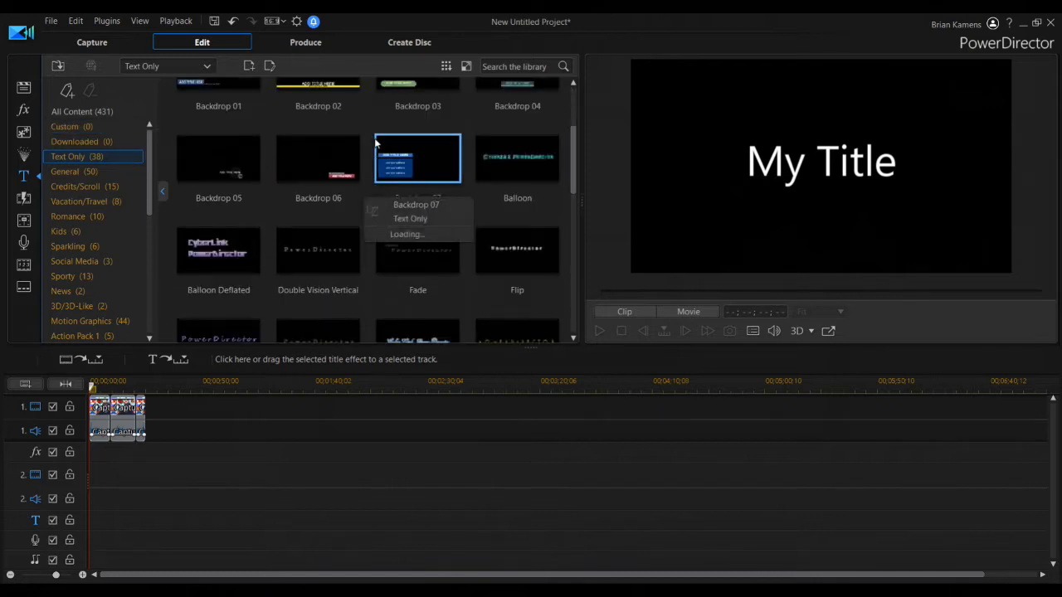
scroll(282, 184, "up", 2)
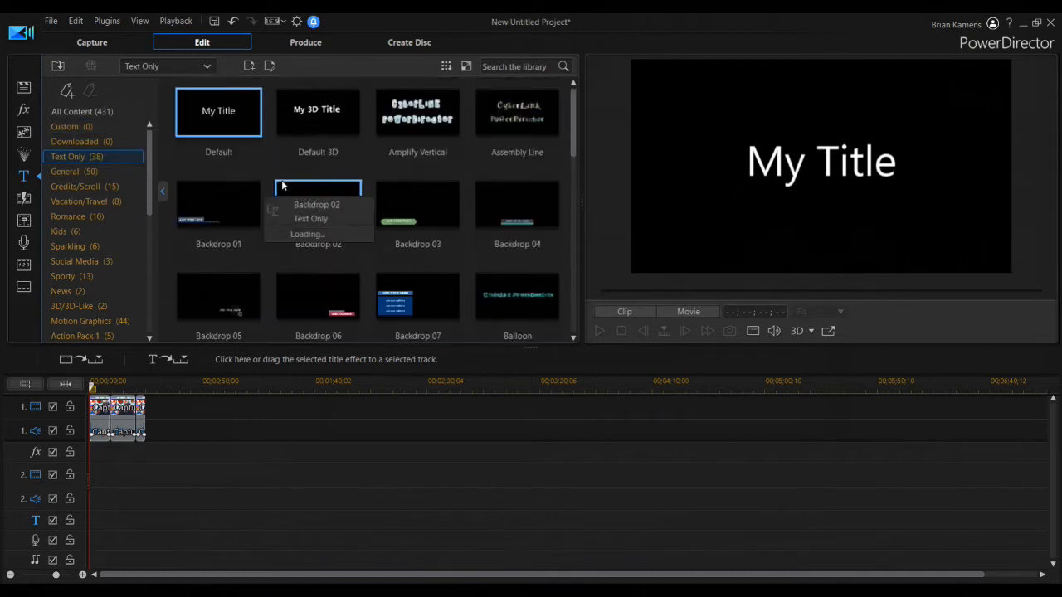
left_click(72, 112)
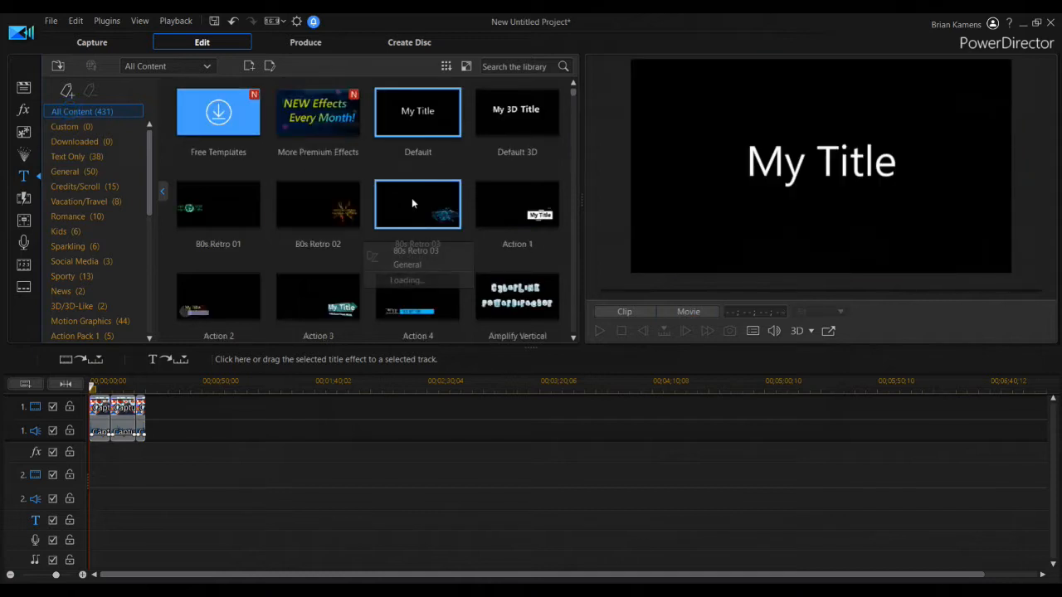
scroll(412, 197, "down", 2)
scroll(470, 210, "down", 4)
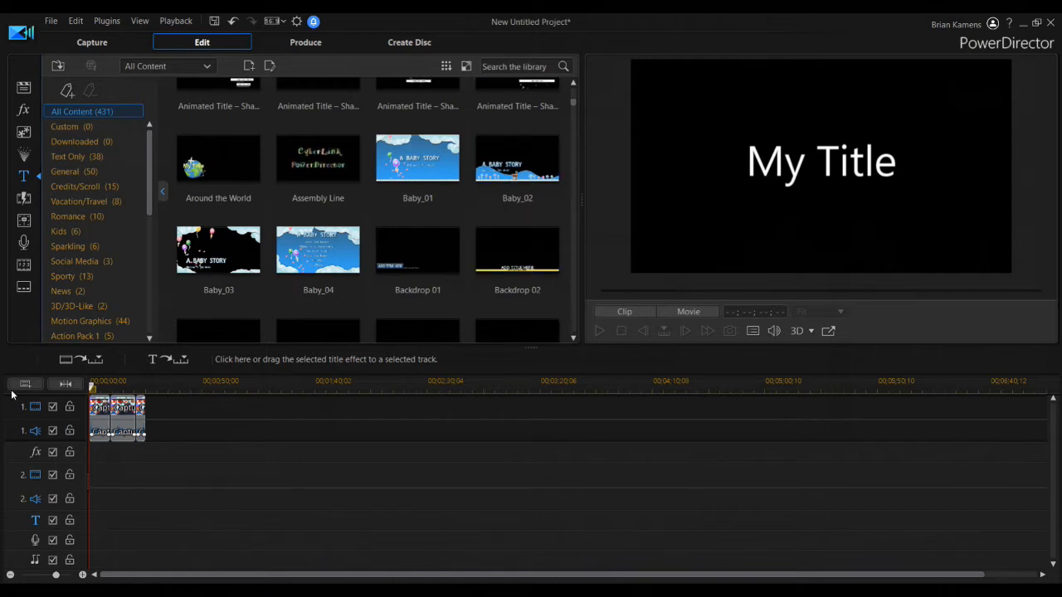
Find the Dominoes transition among all transitions and apply it to the start of the first clip on video track 1
left_click(22, 204)
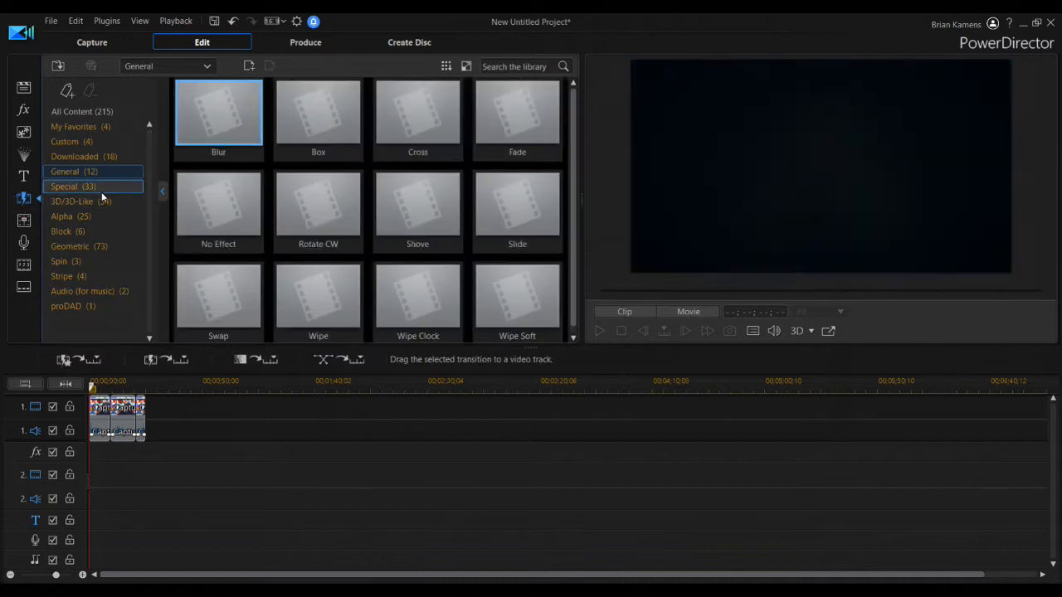
scroll(354, 246, "down", 1)
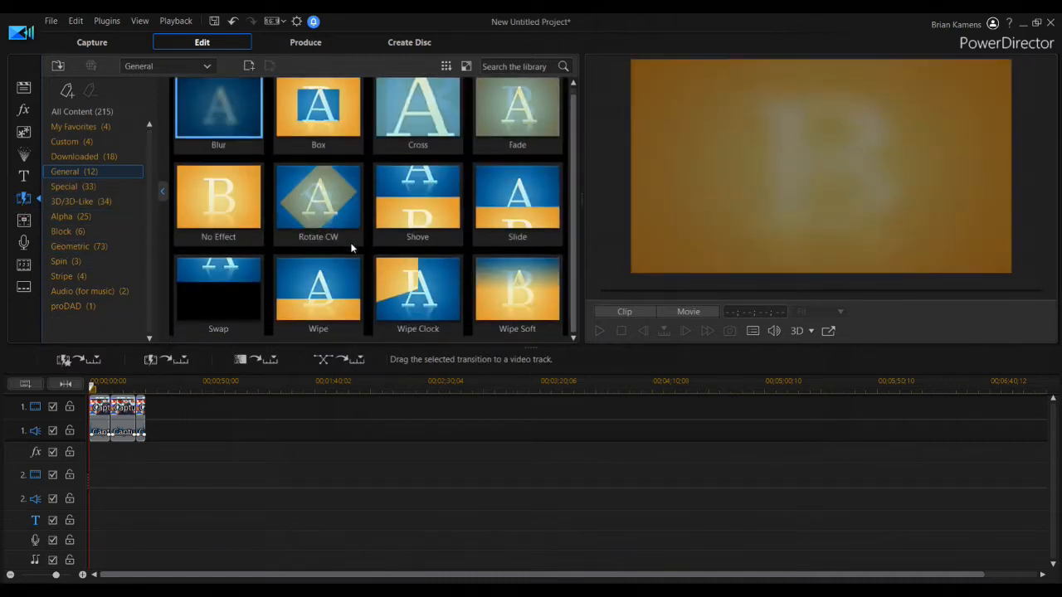
left_click(93, 116)
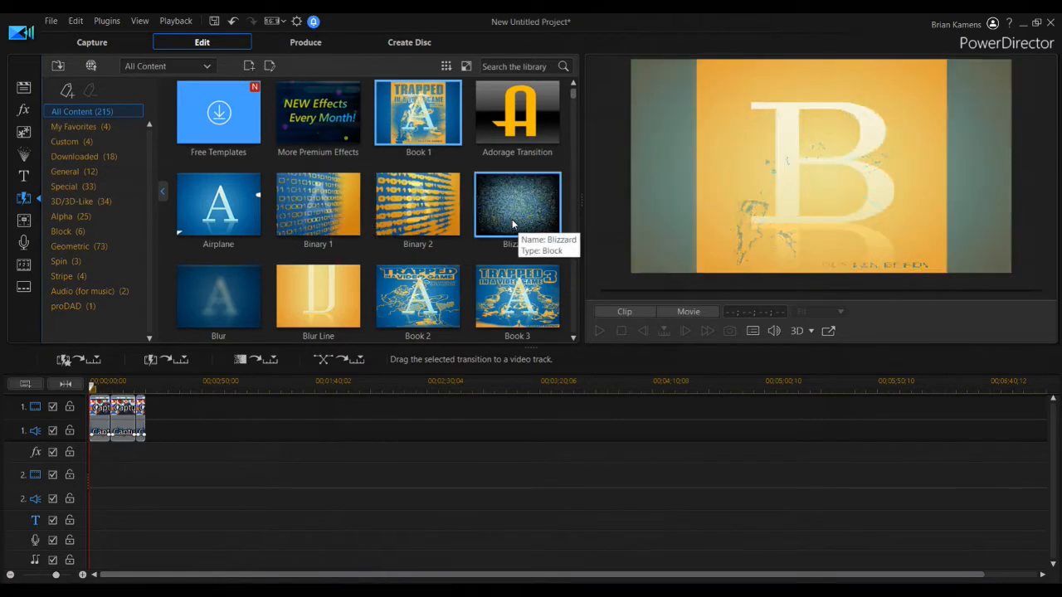
scroll(495, 263, "down", 4)
scroll(498, 207, "up", 3)
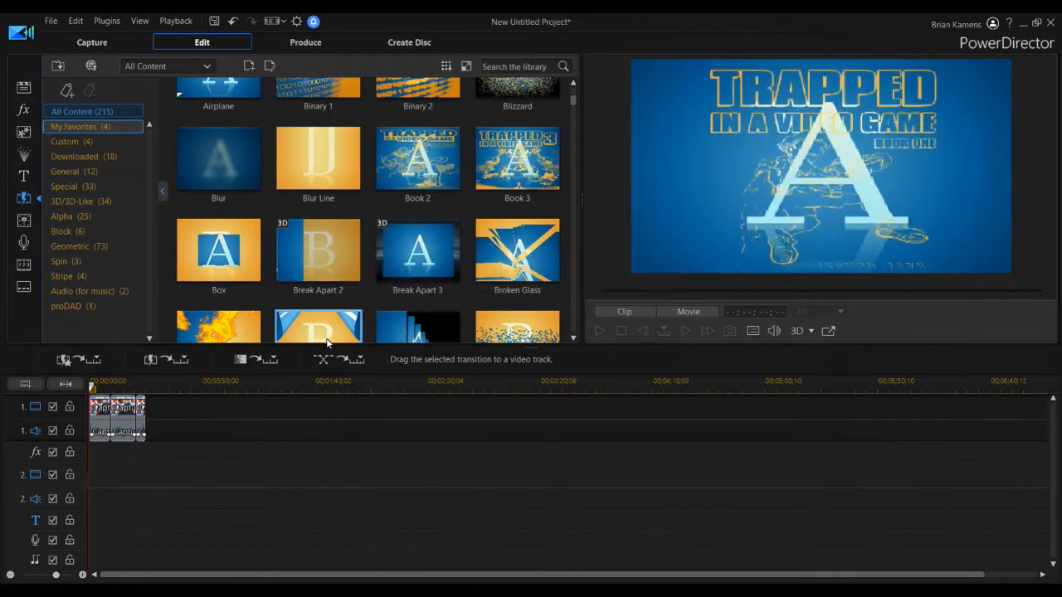
scroll(347, 239, "down", 1)
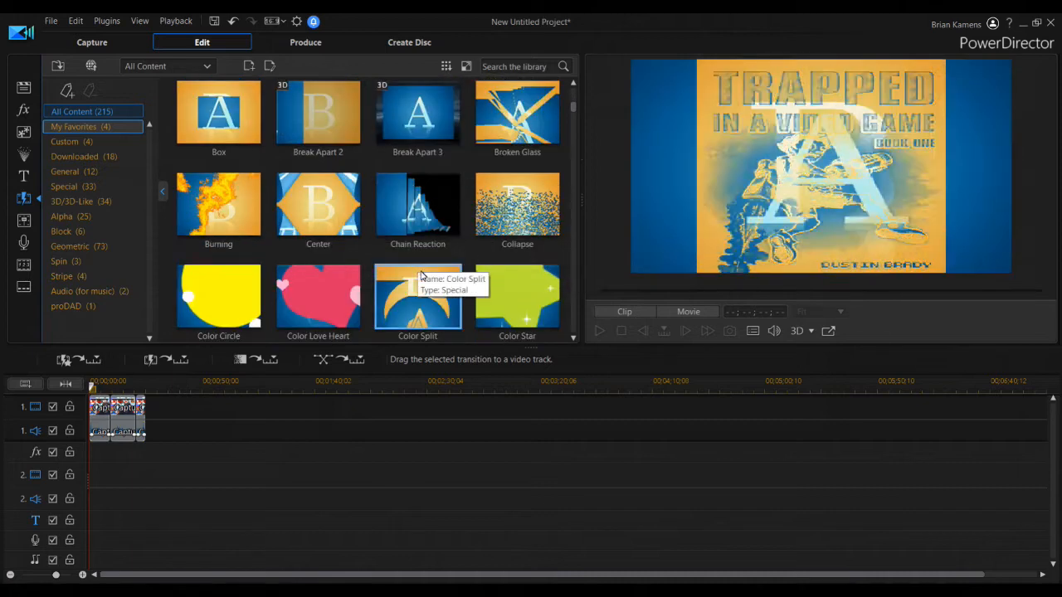
scroll(419, 274, "down", 5)
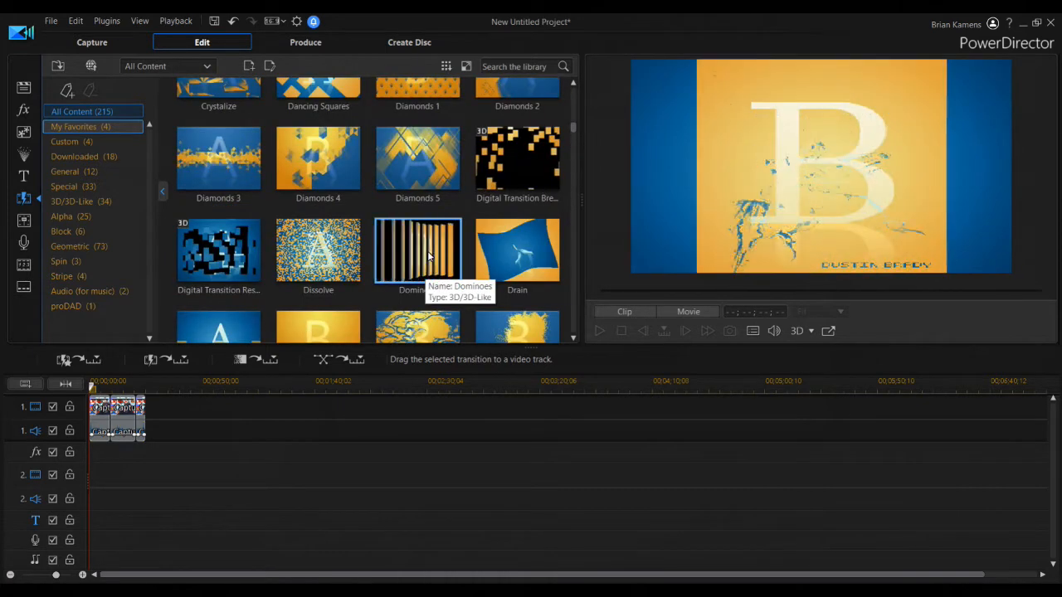
left_click_drag(437, 257, 89, 421)
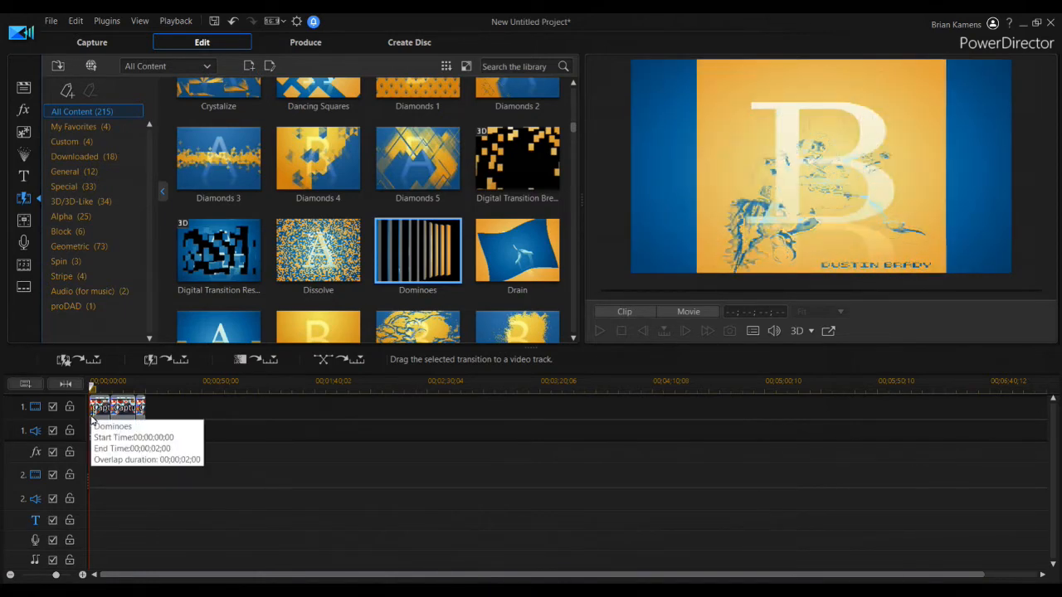
left_click(91, 419)
Preview the opening transition from the start of the movie and pause playback
left_click(329, 414)
key("space")
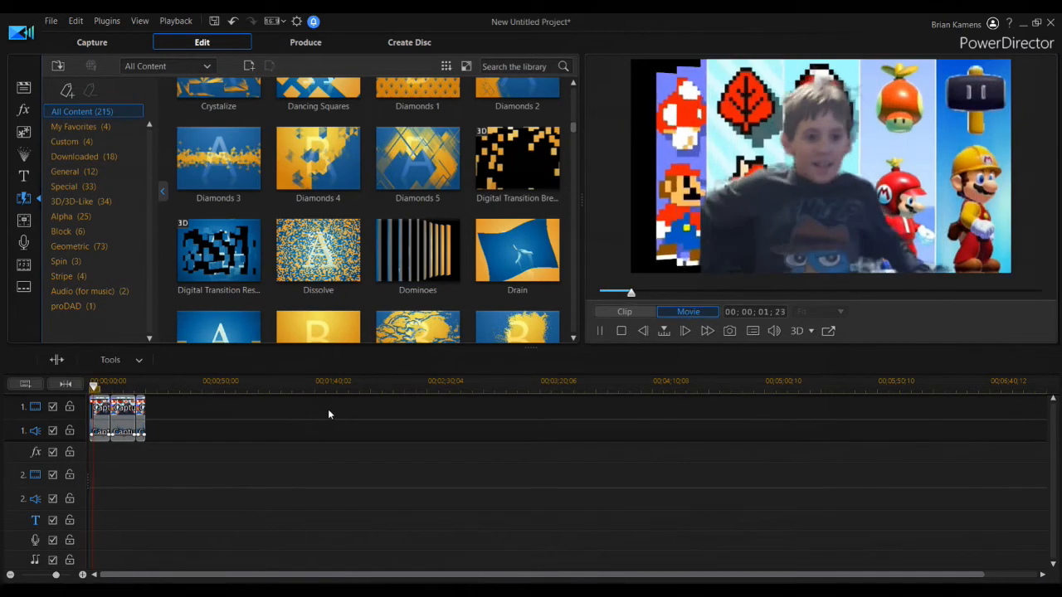
key("space")
Apply the Dominoes transition to the end of the last clip and play the movie near that point
left_click_drag(407, 267, 144, 403)
left_click(141, 386)
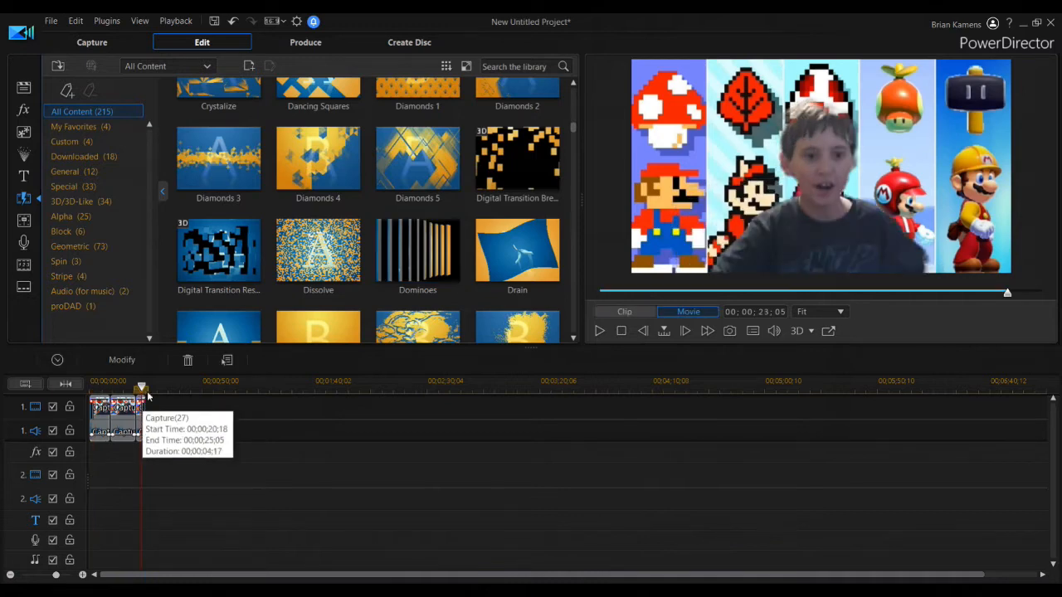
key("space")
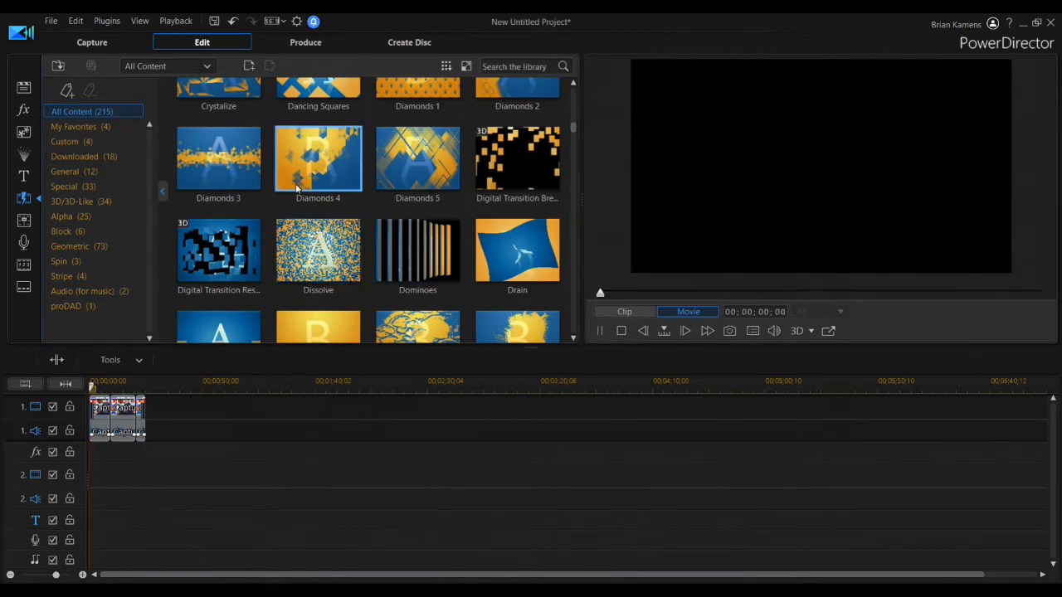
Apply the Dissolve transition between the first and second clips and preview it
left_click_drag(332, 257, 98, 424)
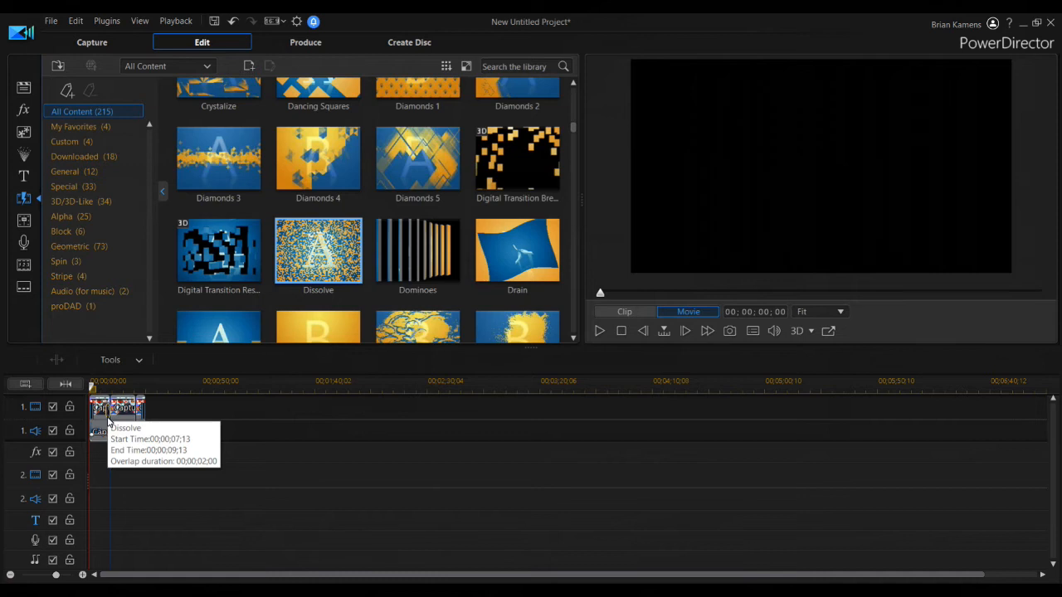
left_click(106, 407)
key("space")
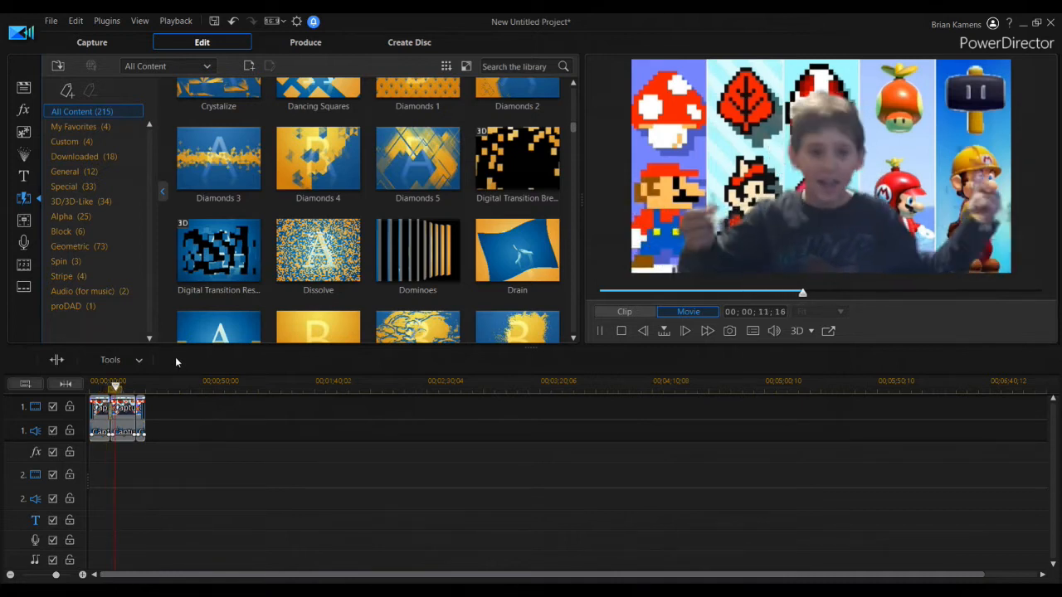
key("space")
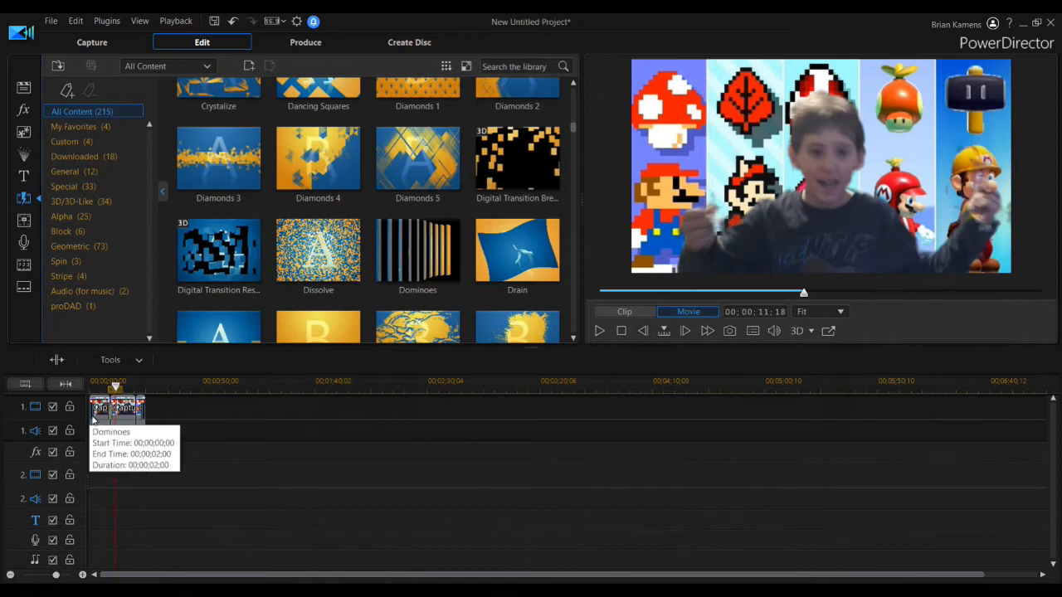
Undo the transitions added to the timeline clips and open the subtitle room
left_click(232, 27)
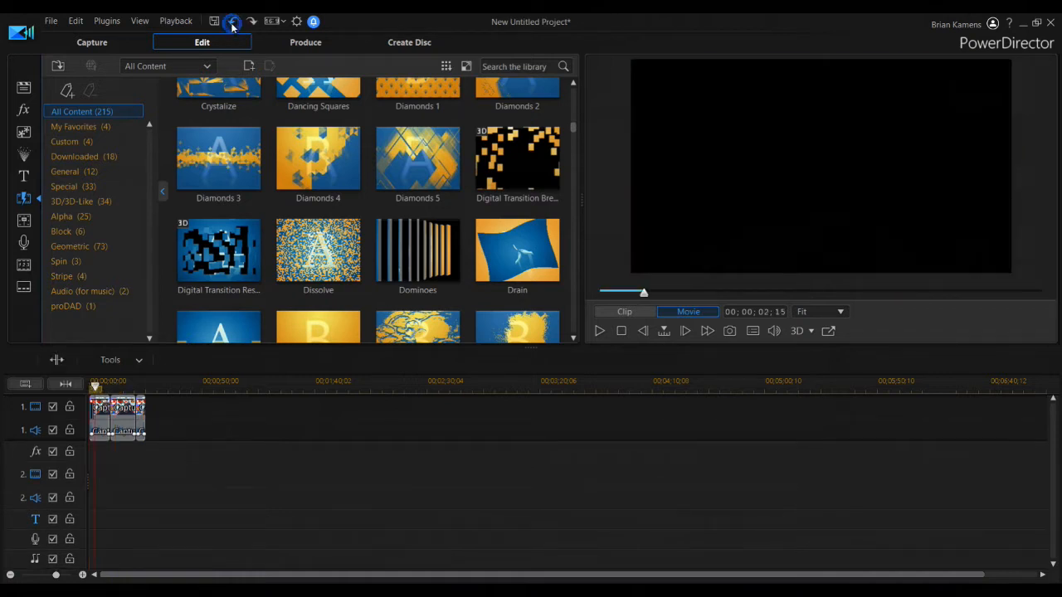
left_click(232, 27)
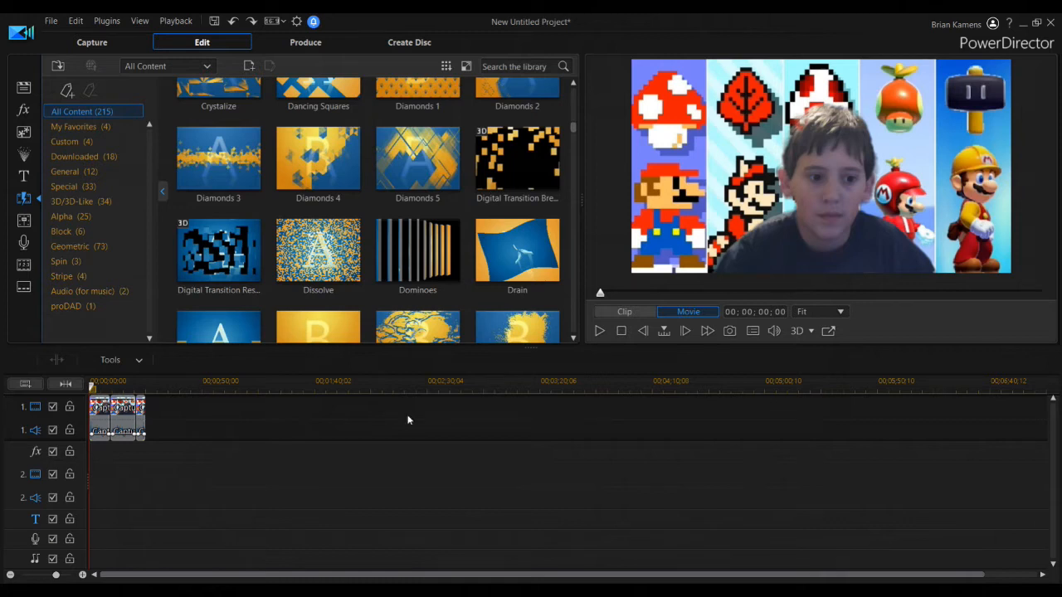
left_click(24, 287)
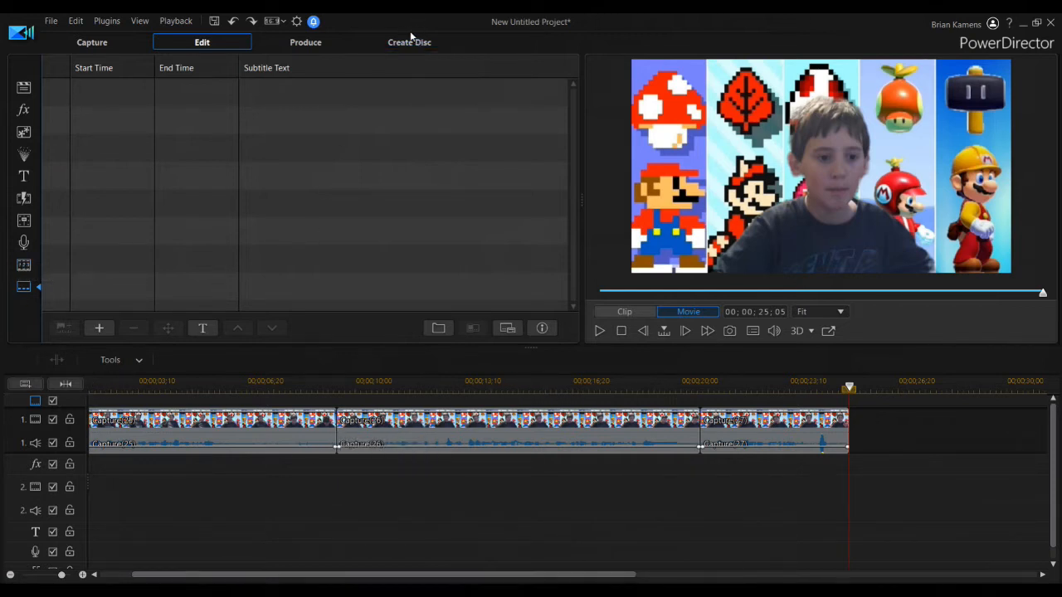
Add a chapter marker at 00;00;06;04 in the first clip and review the two chapters in the list
left_click(24, 265)
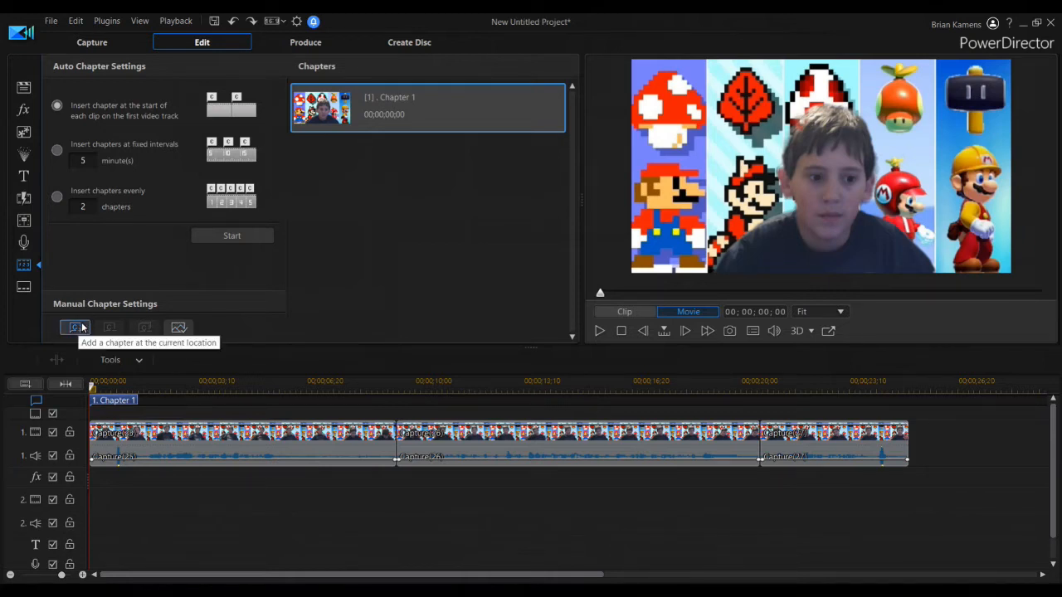
left_click(199, 385)
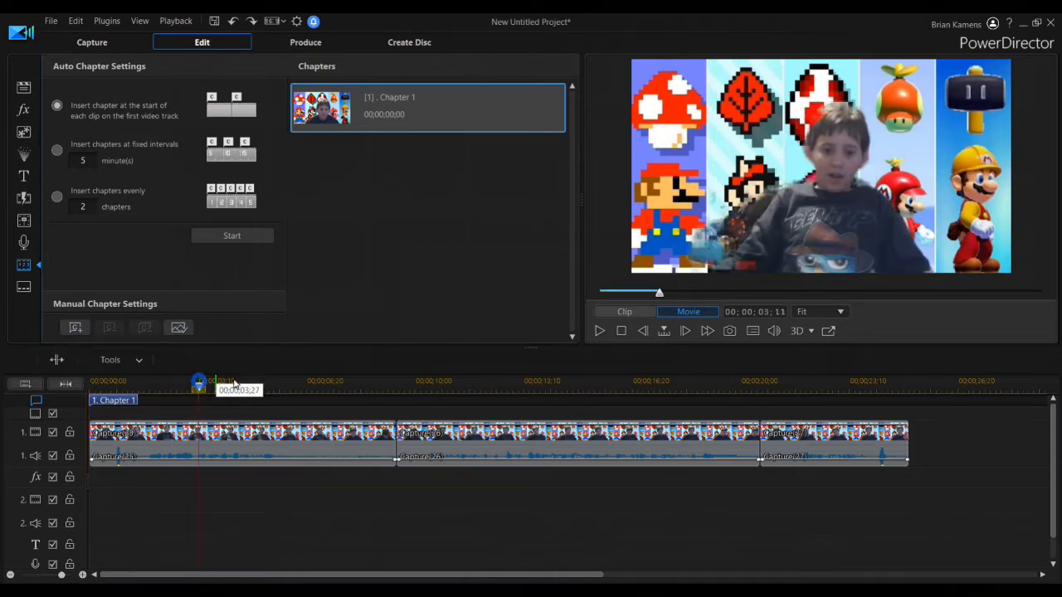
left_click(289, 386)
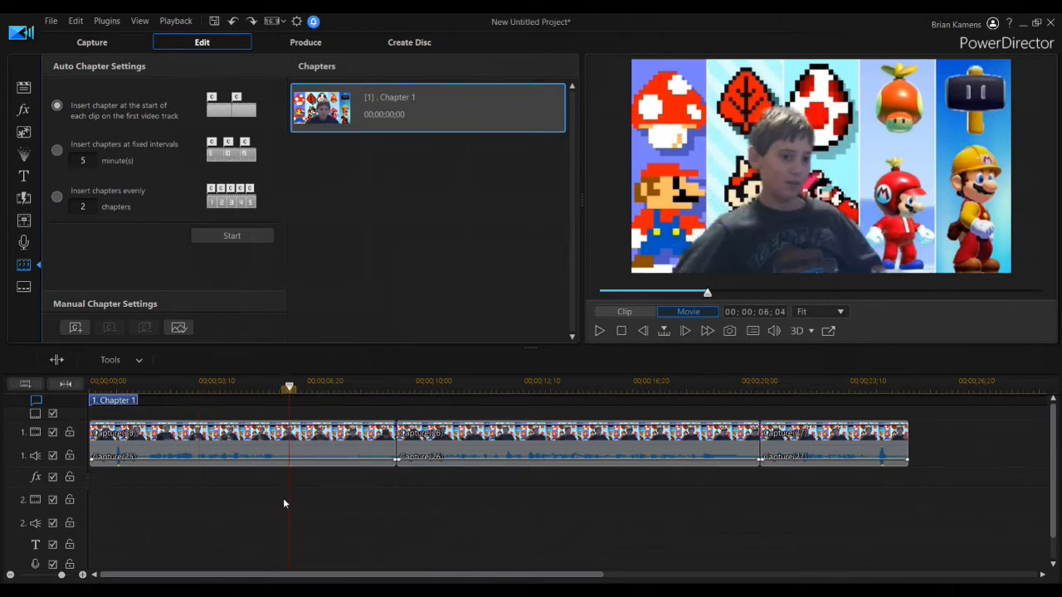
left_click(75, 328)
left_click(348, 117)
left_click(347, 146)
left_click(346, 122)
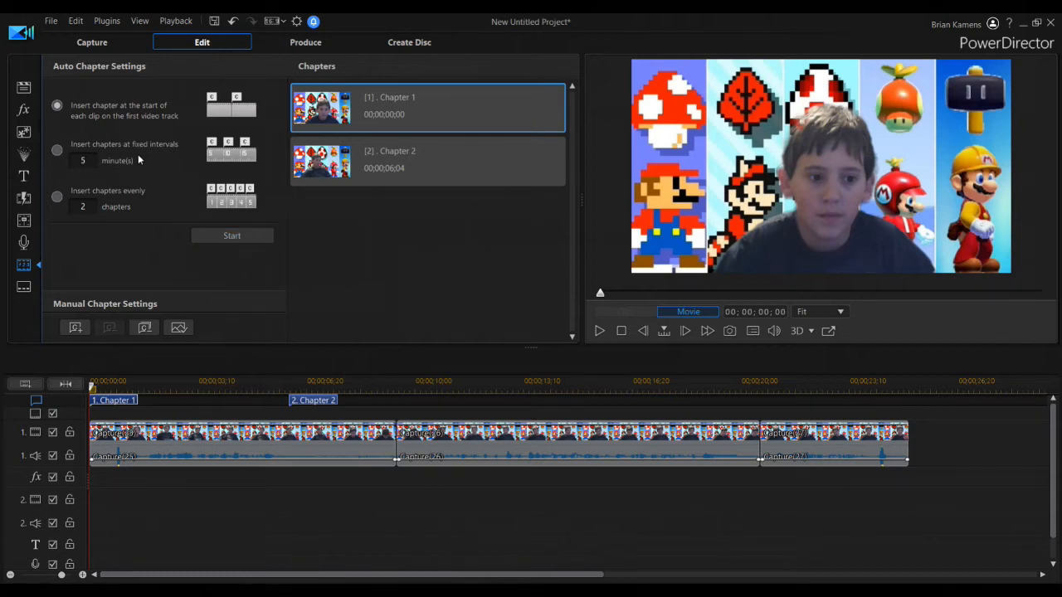
Replace the existing chapter markers with 5 chapters inserted evenly across the movie
left_click(94, 161)
key("BackSpace")
left_click(90, 205)
key("BackSpace")
left_click(201, 236)
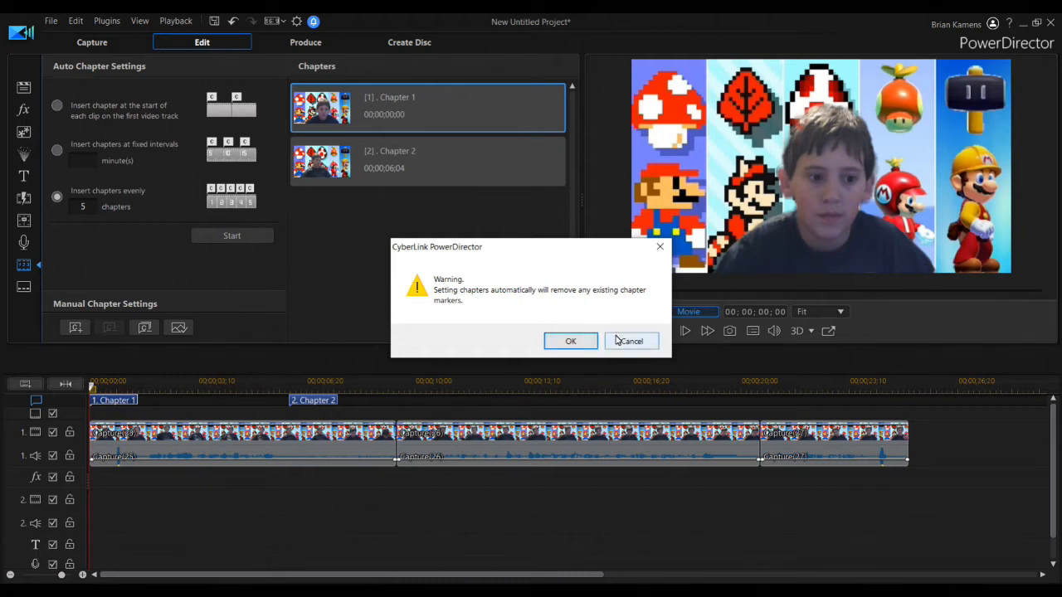
left_click(566, 342)
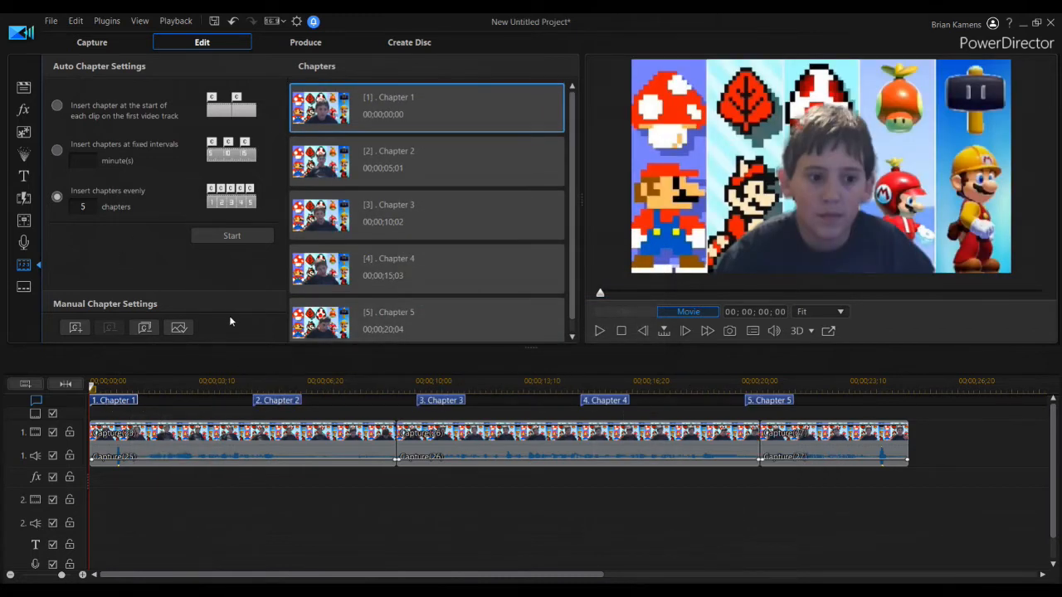
Undo the automatic chapters and the manually added second chapter
left_click(234, 22)
left_click(234, 23)
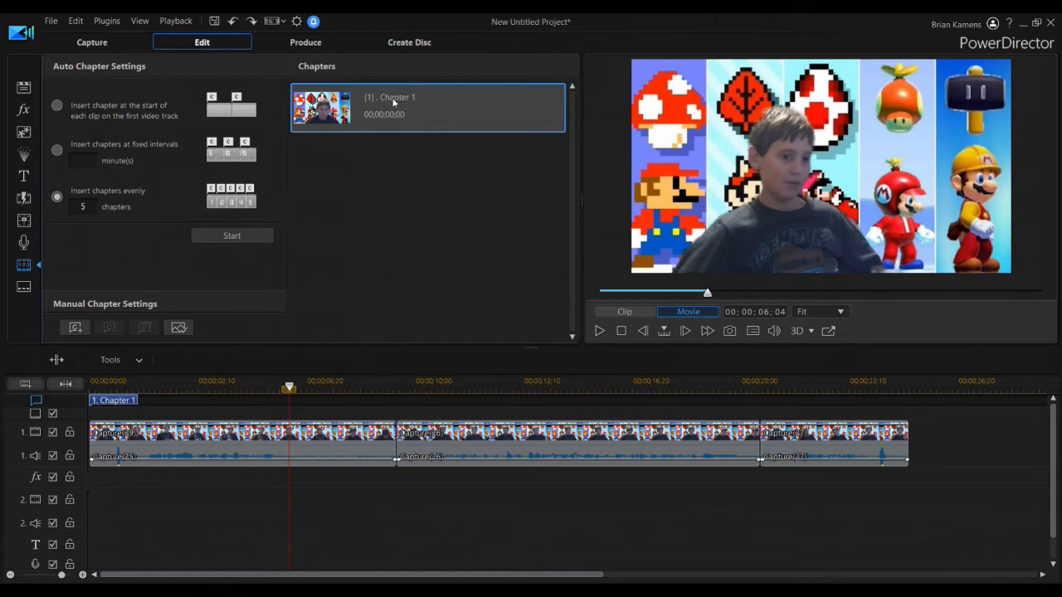
Set the voice-over microphone volume to 46 and mute all tracks when recording
left_click(24, 243)
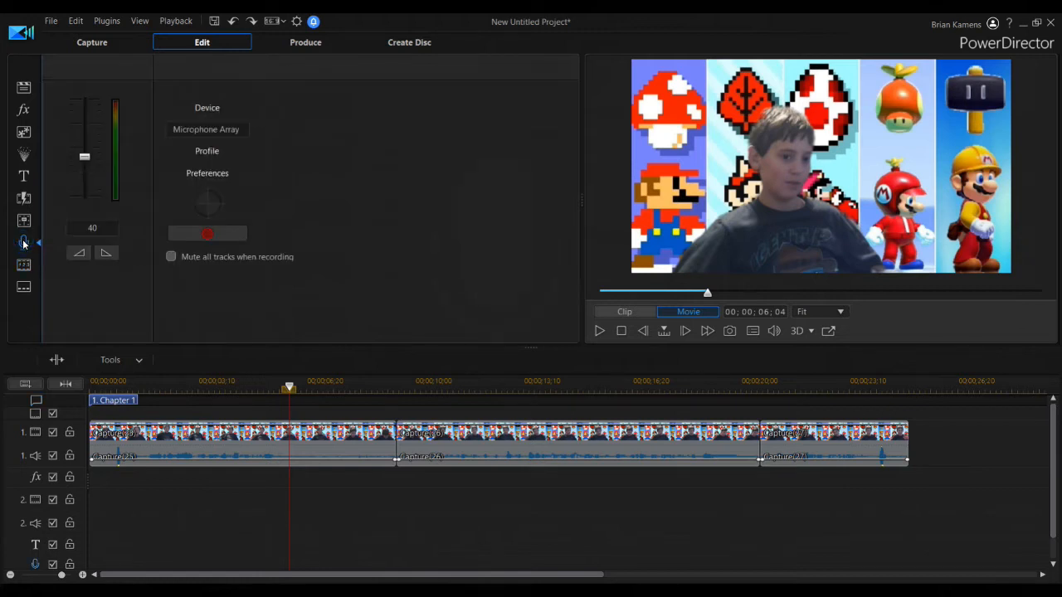
mouse_move(90, 167)
left_mouse_down()
mouse_move(92, 131)
mouse_move(87, 153)
left_mouse_up()
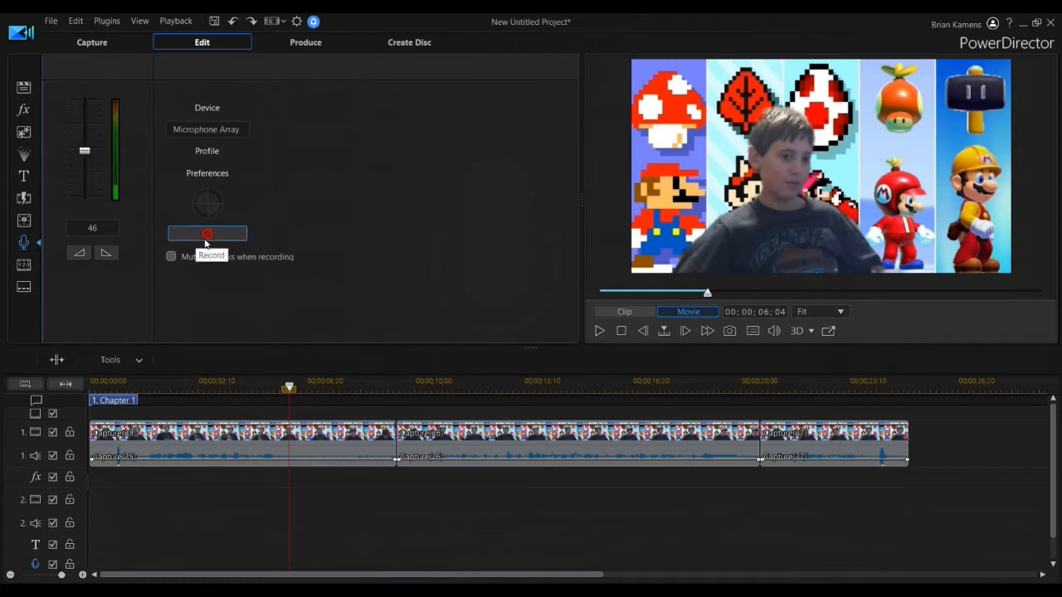
left_click(171, 258)
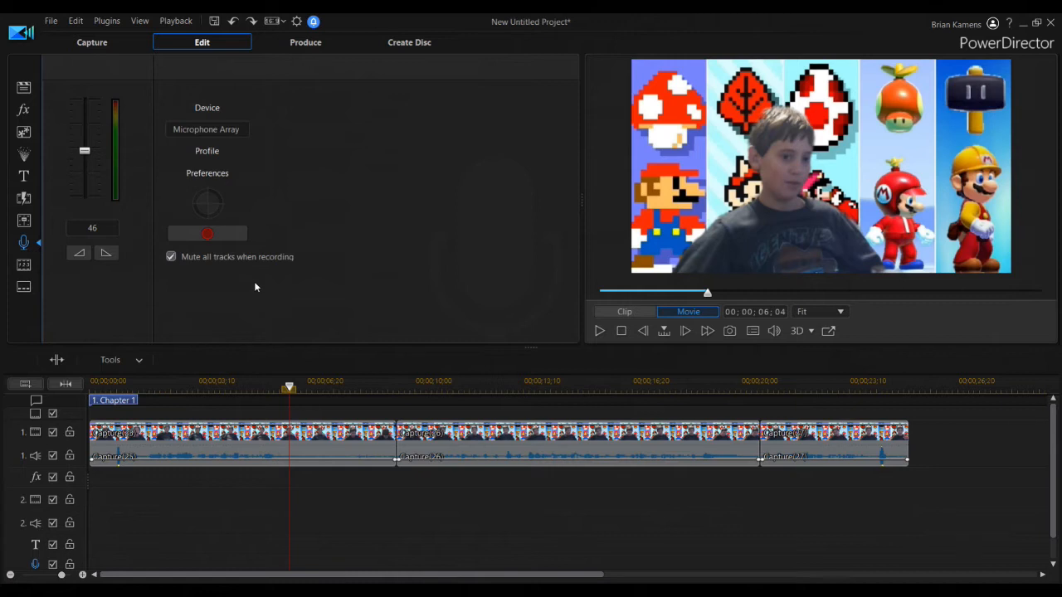
Try different levels for Audio 1 in the audio mixer, ending at about -0.7 dB, and normalize the track
left_click(24, 223)
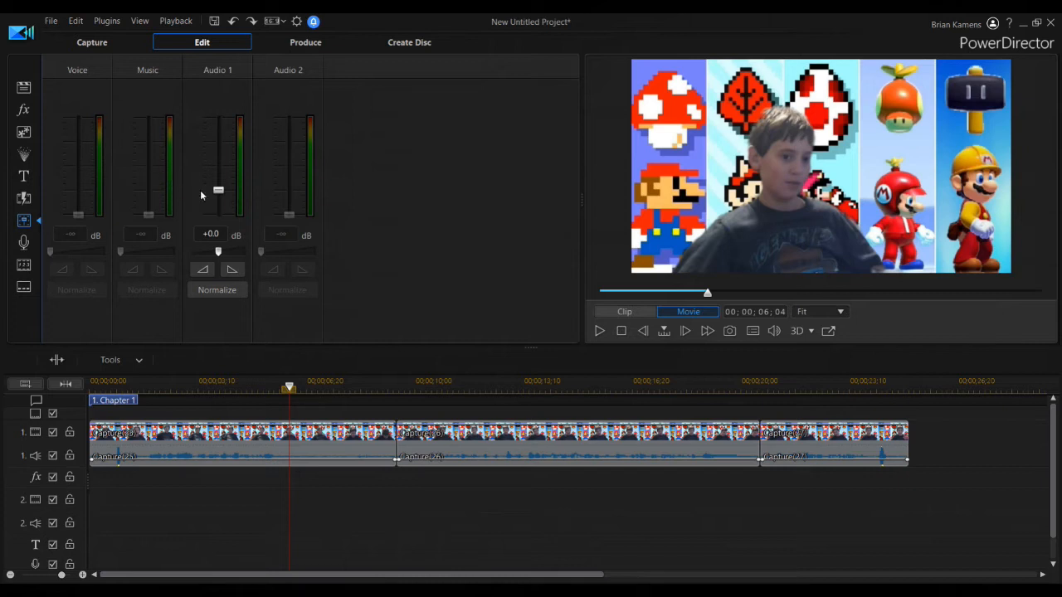
left_click(217, 192)
left_click_drag(224, 147, 216, 121)
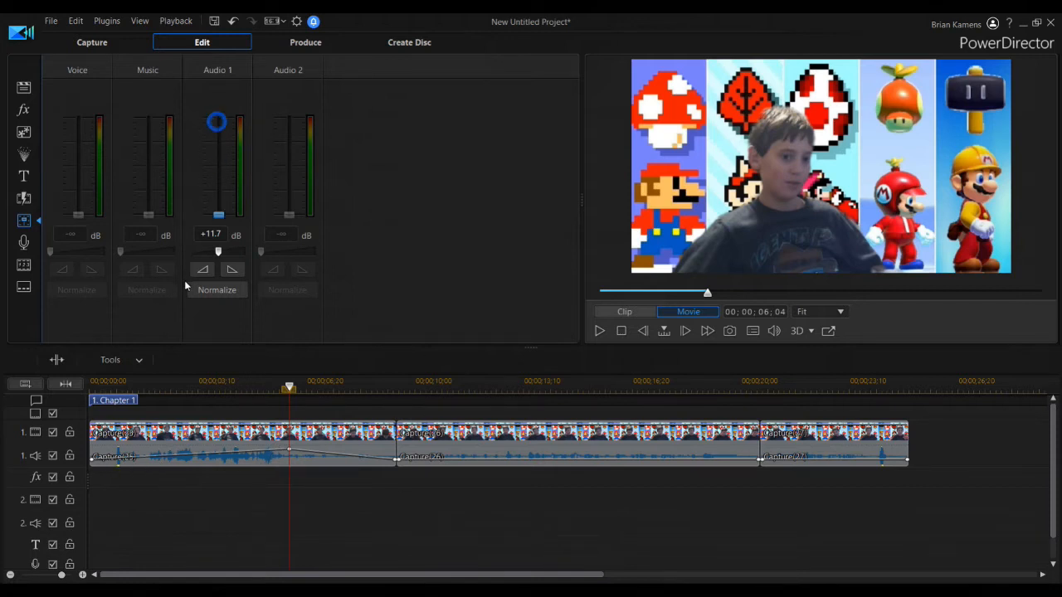
left_click_drag(217, 120, 203, 263)
left_click_drag(221, 222, 230, 199)
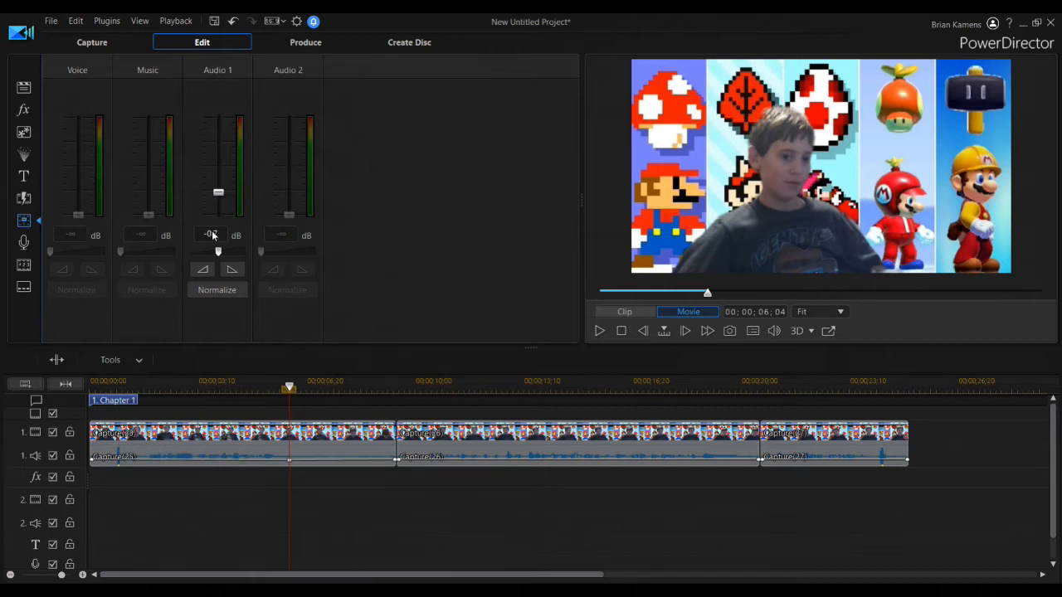
left_click(211, 292)
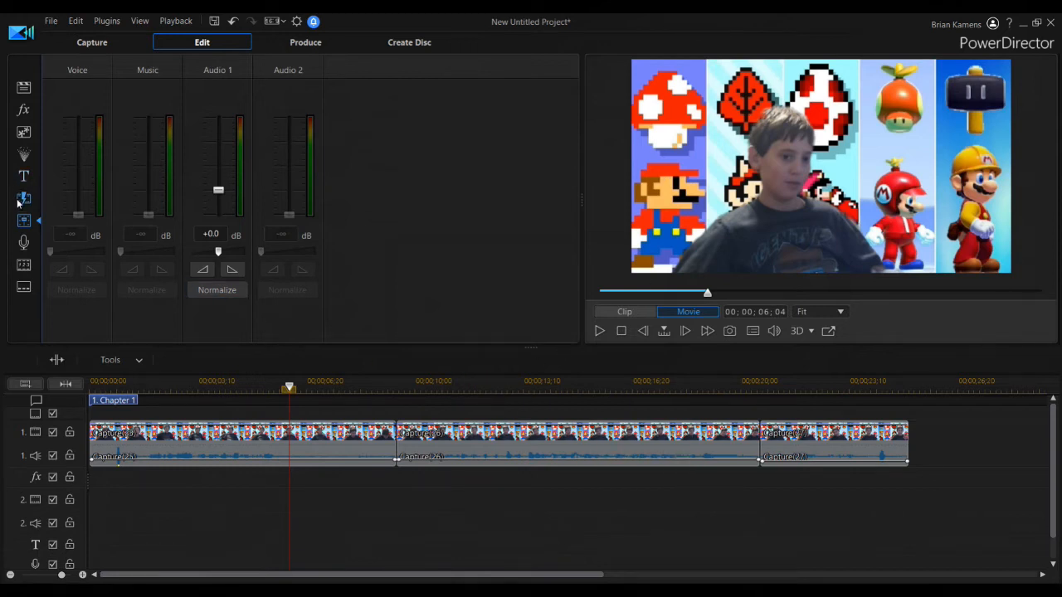
Place the Default title template on video track 2, starting at about 2 seconds
left_click(25, 158)
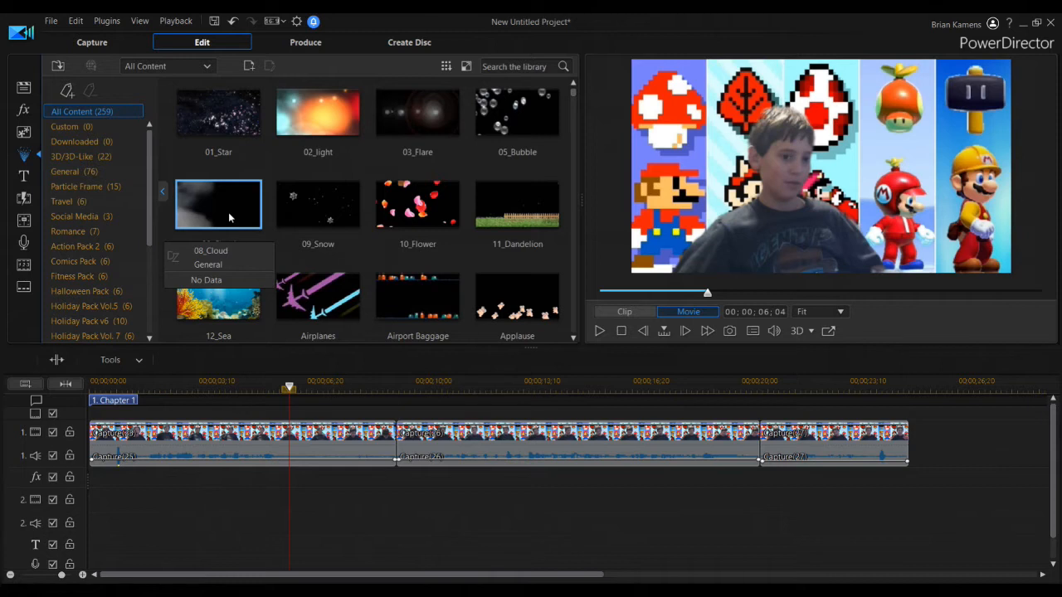
left_click(26, 175)
left_click_drag(381, 138, 186, 501)
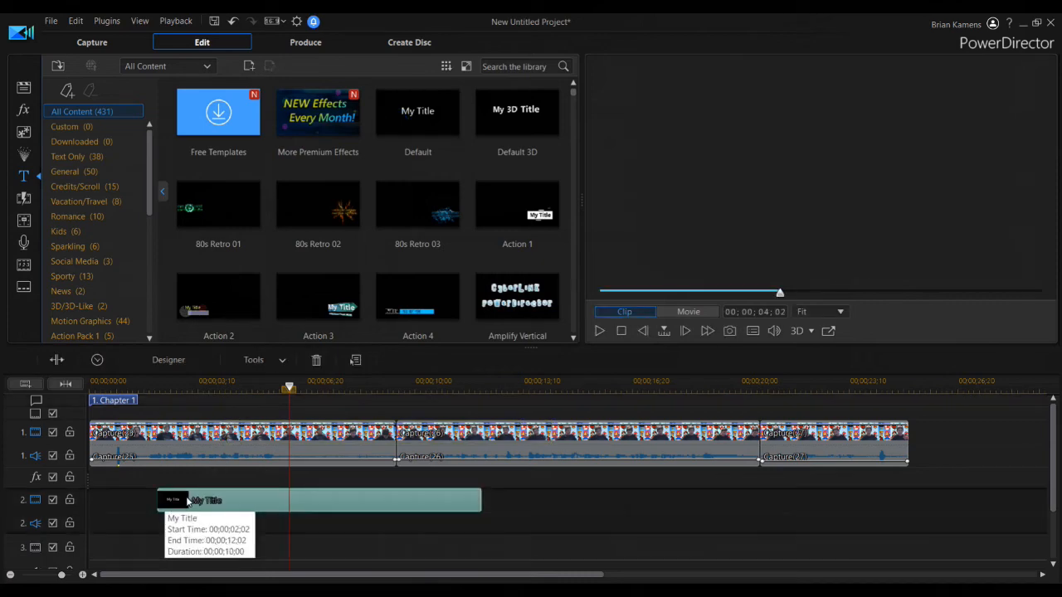
Open the title clip on track 2 for editing in the Title Designer
right_click(190, 500)
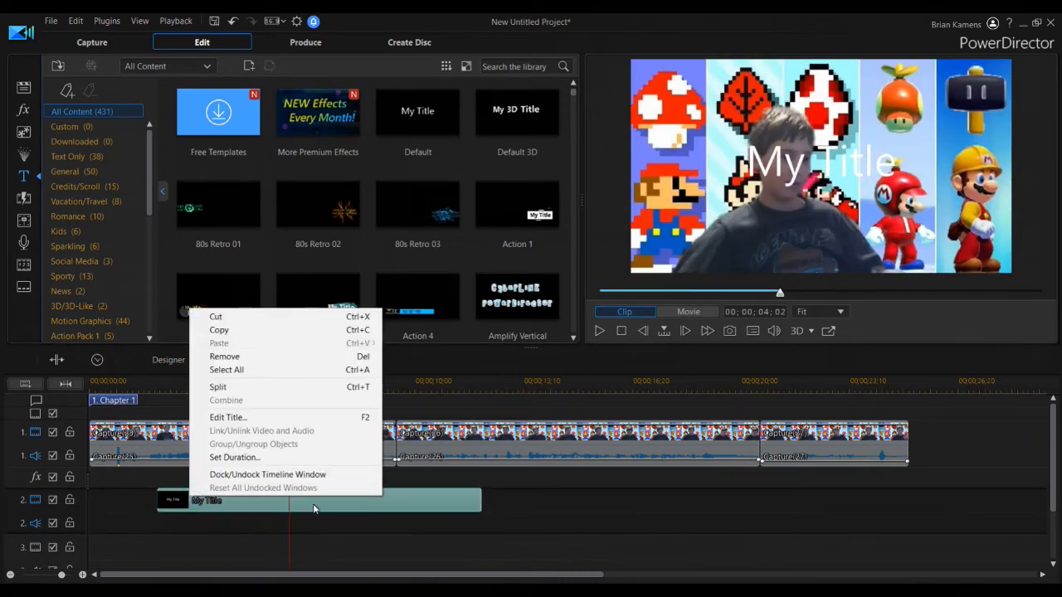
left_click(443, 520)
left_click(440, 507)
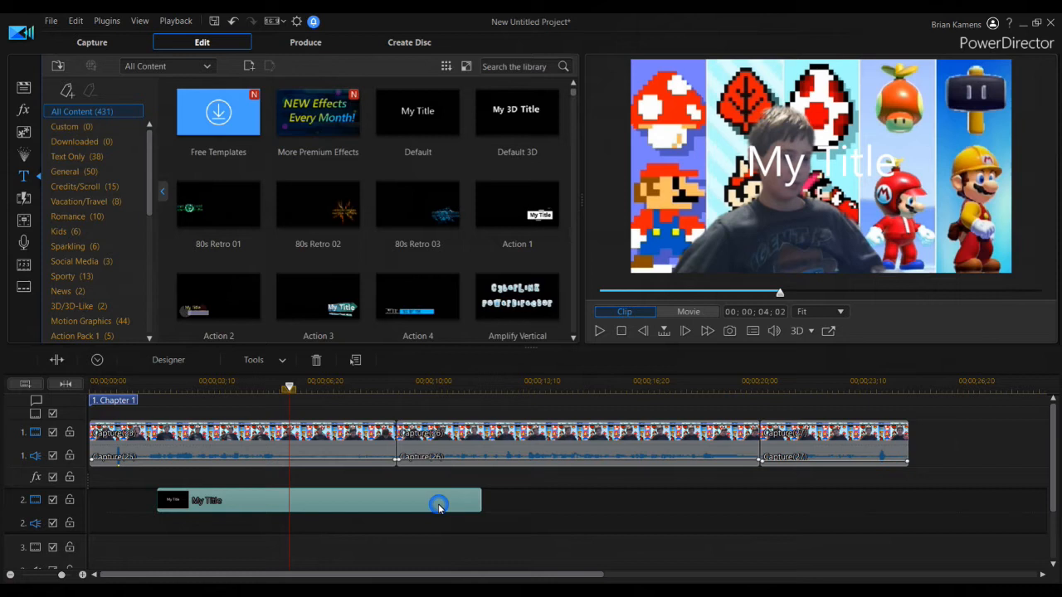
right_click(279, 501)
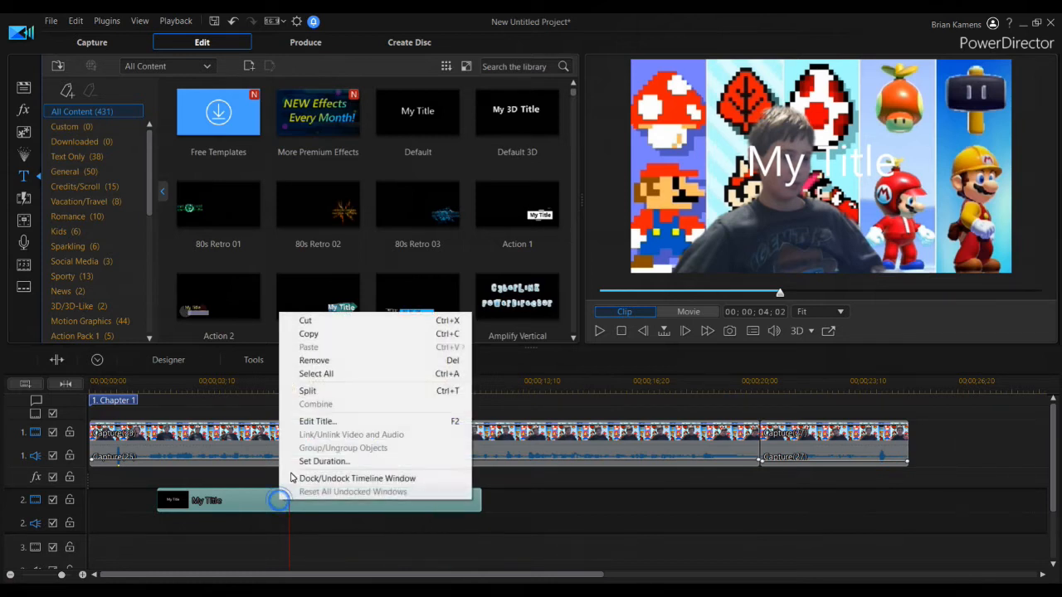
left_click(322, 422)
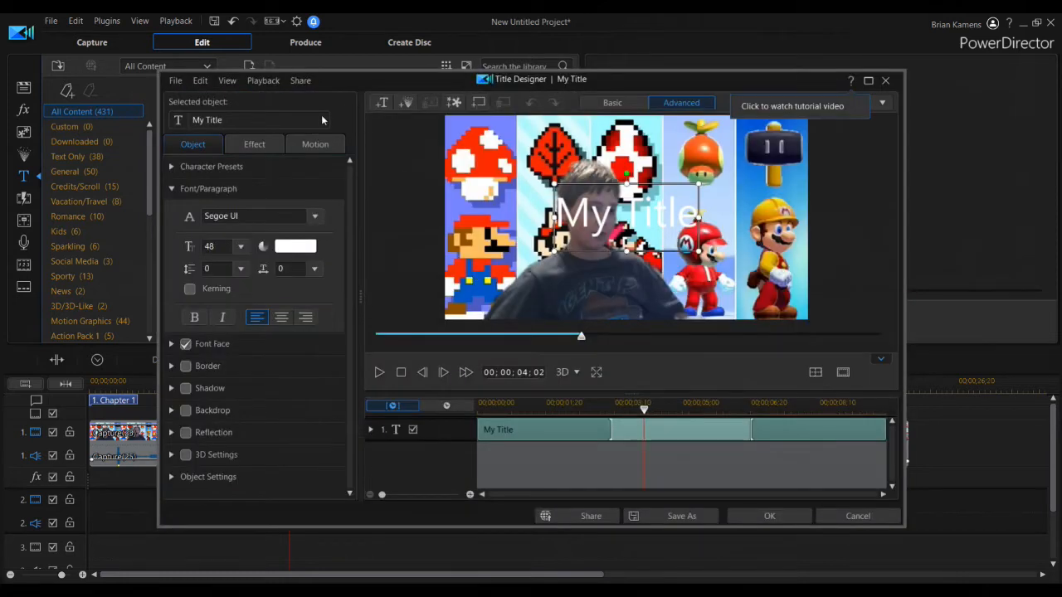
Change the title text to "Scott's Kidnetics" and reposition it so the whole text fits roughly centred within the video frame
left_click_drag(280, 120, 202, 123)
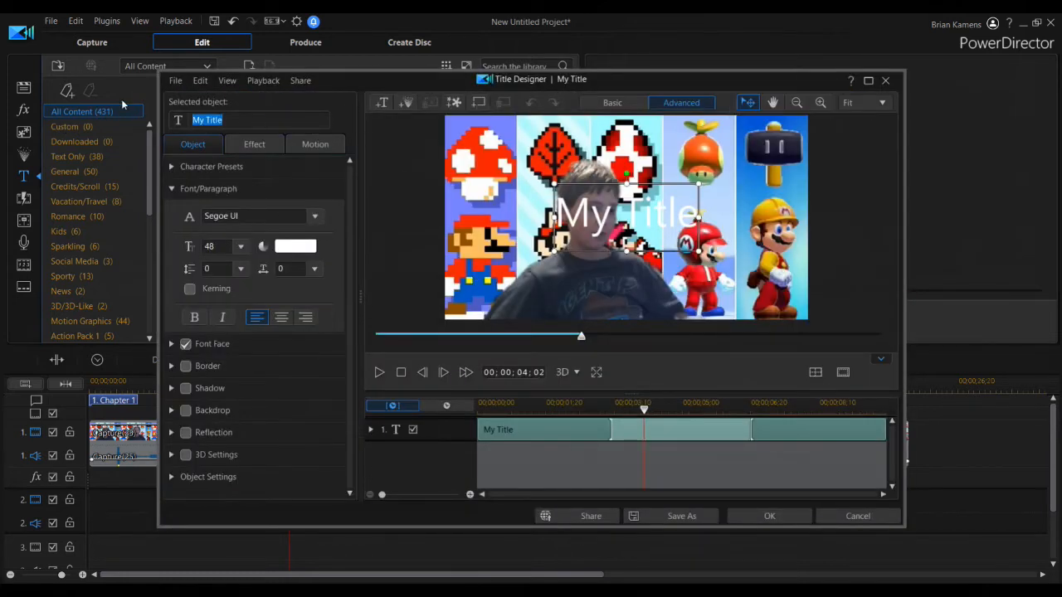
key("BackSpace")
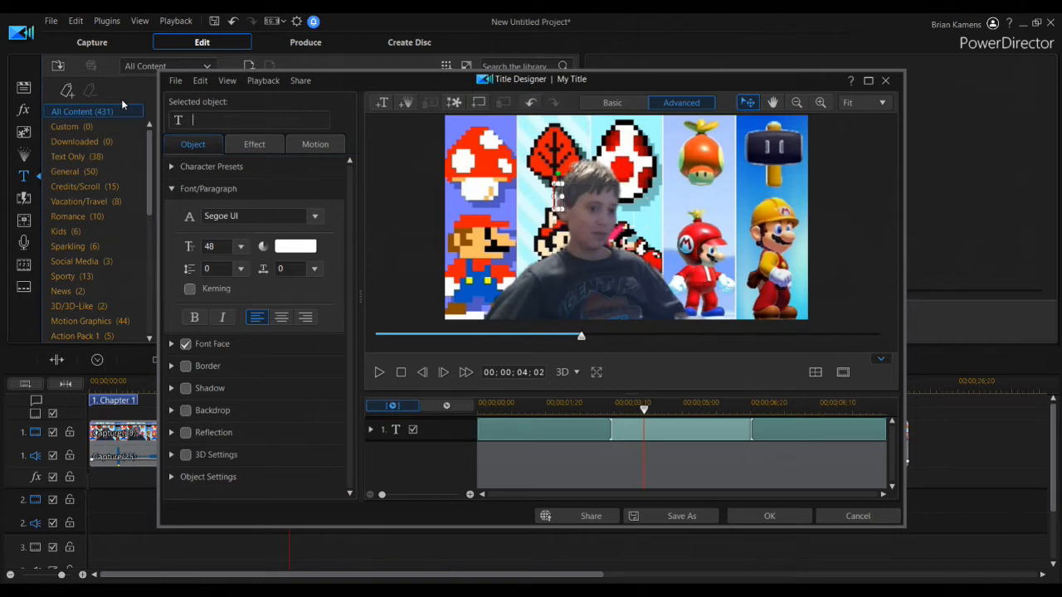
type("S")
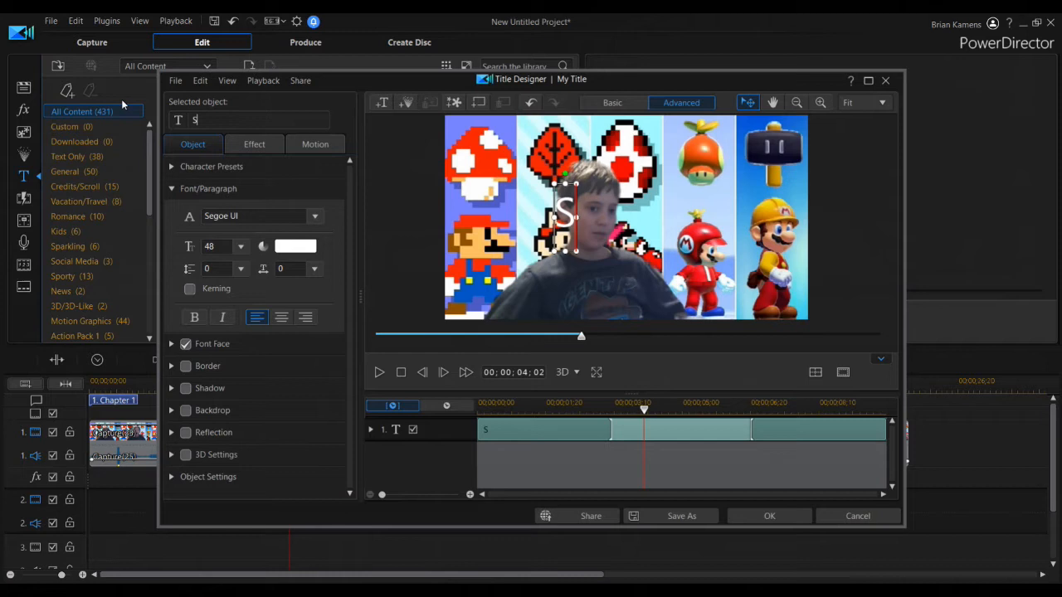
type("cott's")
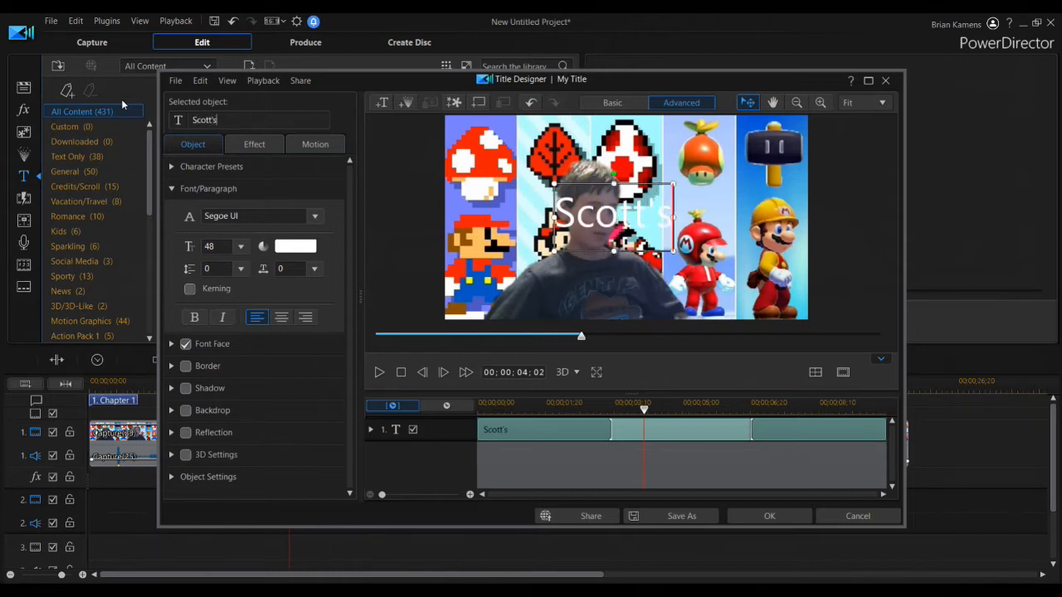
type(" Kid")
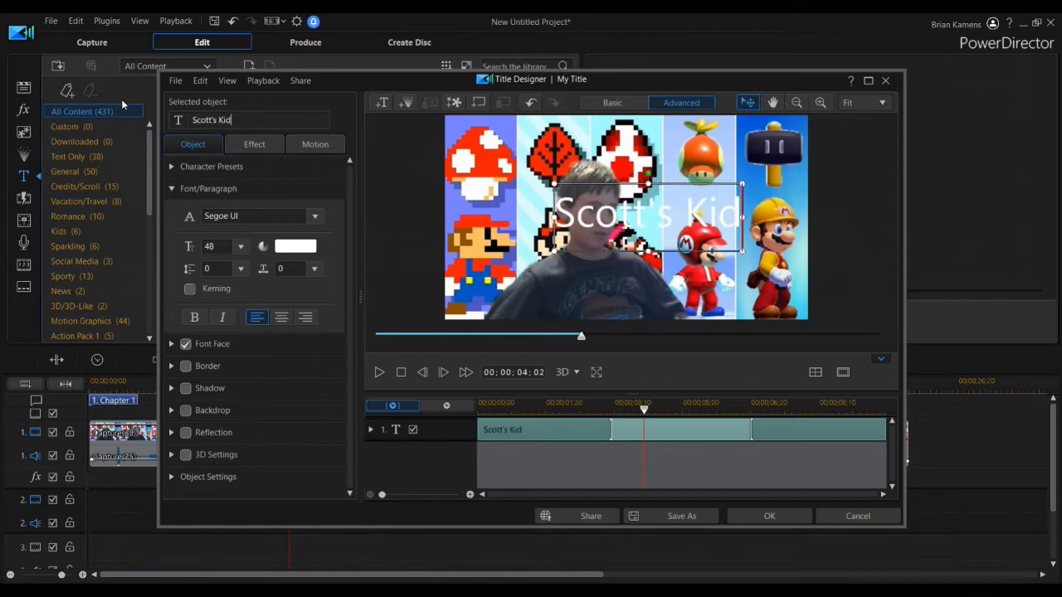
type("netics")
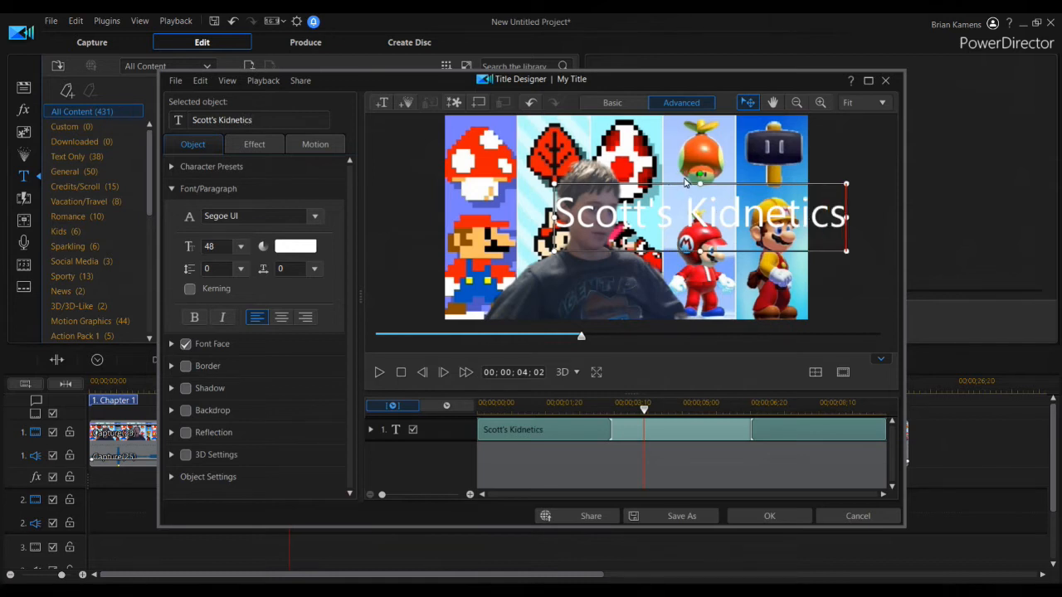
left_click_drag(600, 201, 539, 218)
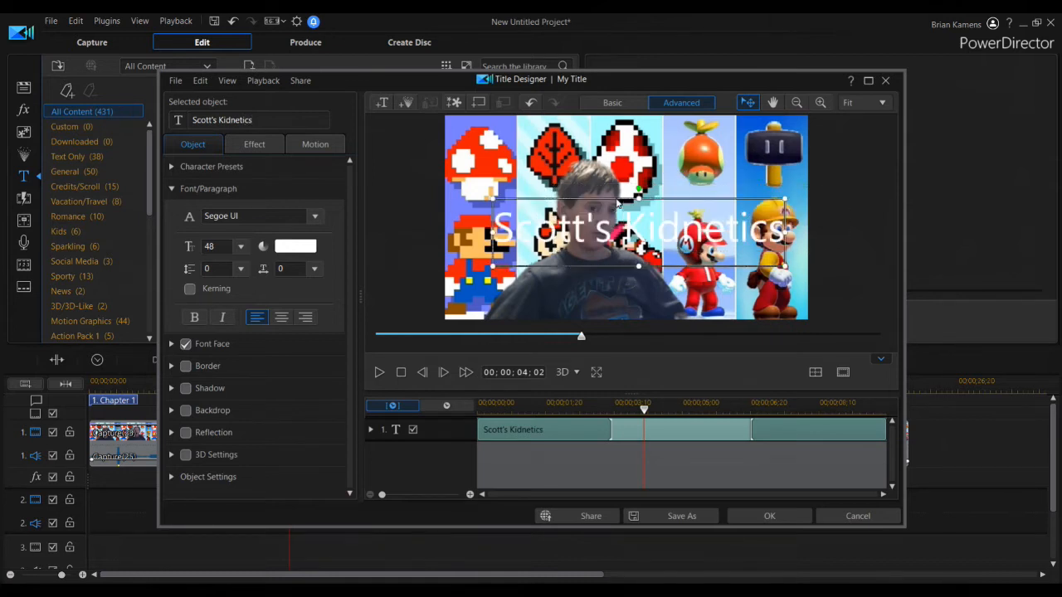
Colour the whole title text with a custom pink of red 220, green 54 and blue 179
key("ctrl+a")
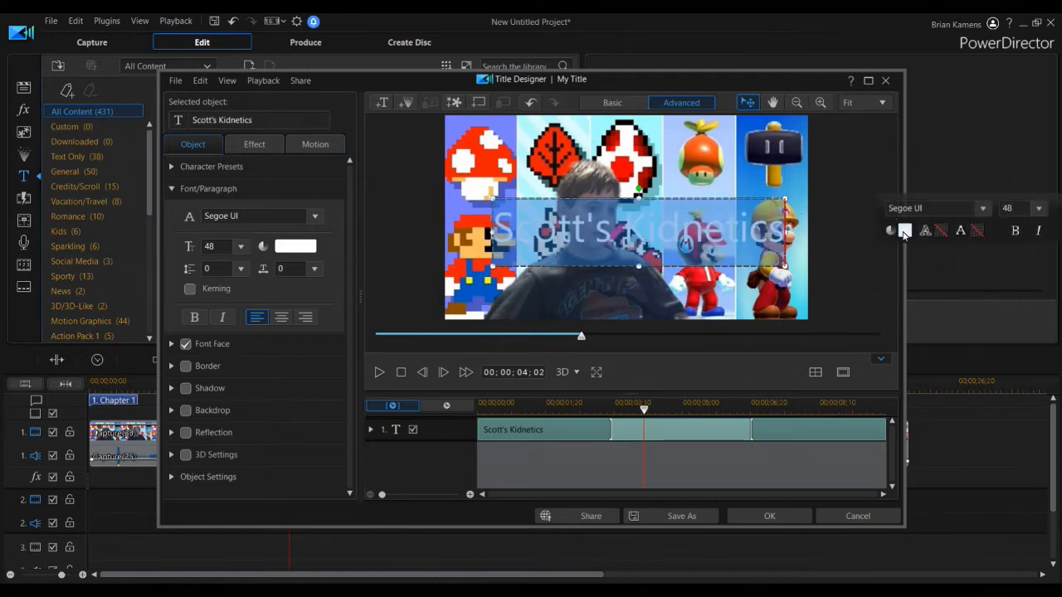
left_click(900, 232)
left_click(956, 213)
left_click_drag(917, 170, 1012, 168)
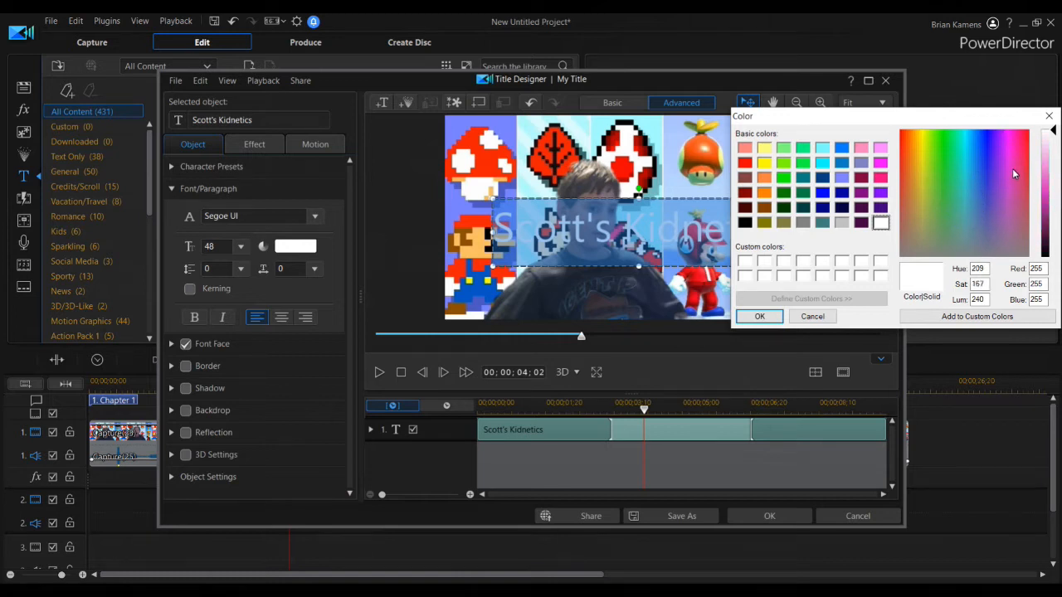
left_click(1009, 316)
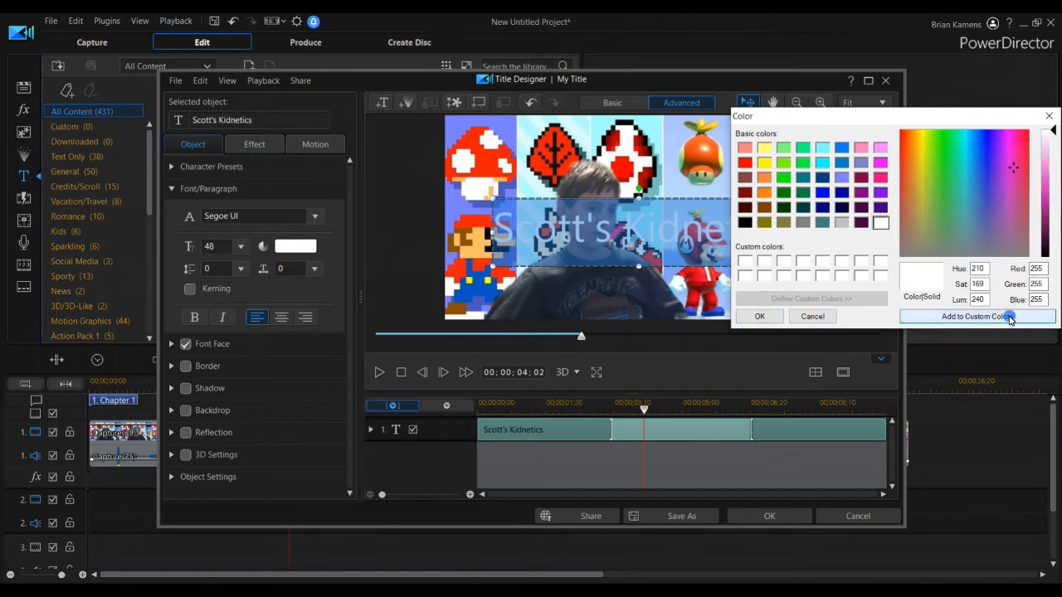
left_click(1047, 189)
left_click(941, 318)
left_click(763, 260)
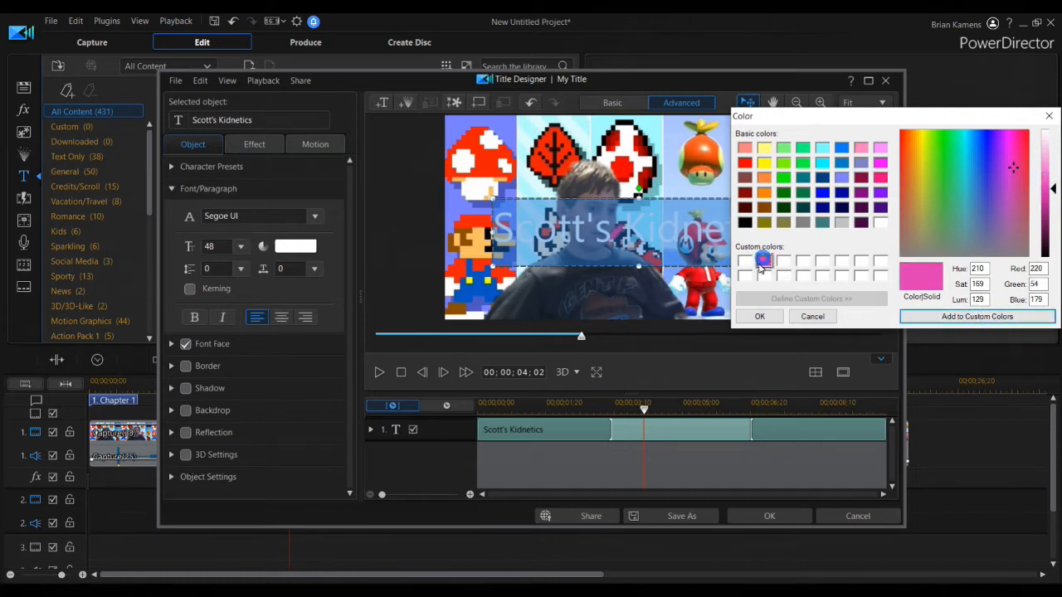
left_click(758, 315)
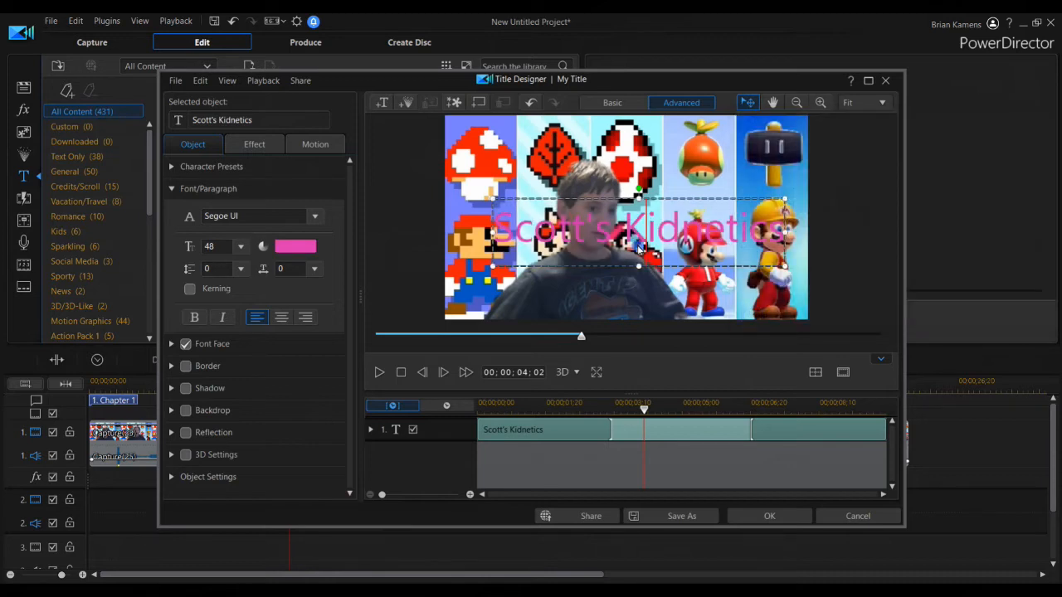
Look through the font size, text spacing and line spacing options, and try bold and italic on the title text
left_click(239, 247)
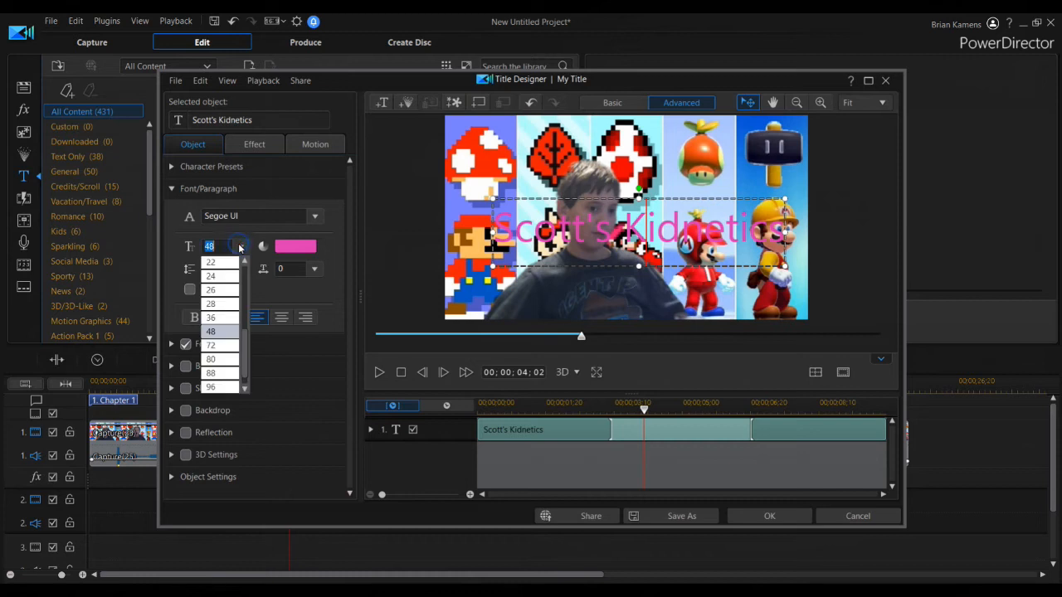
left_click(317, 267)
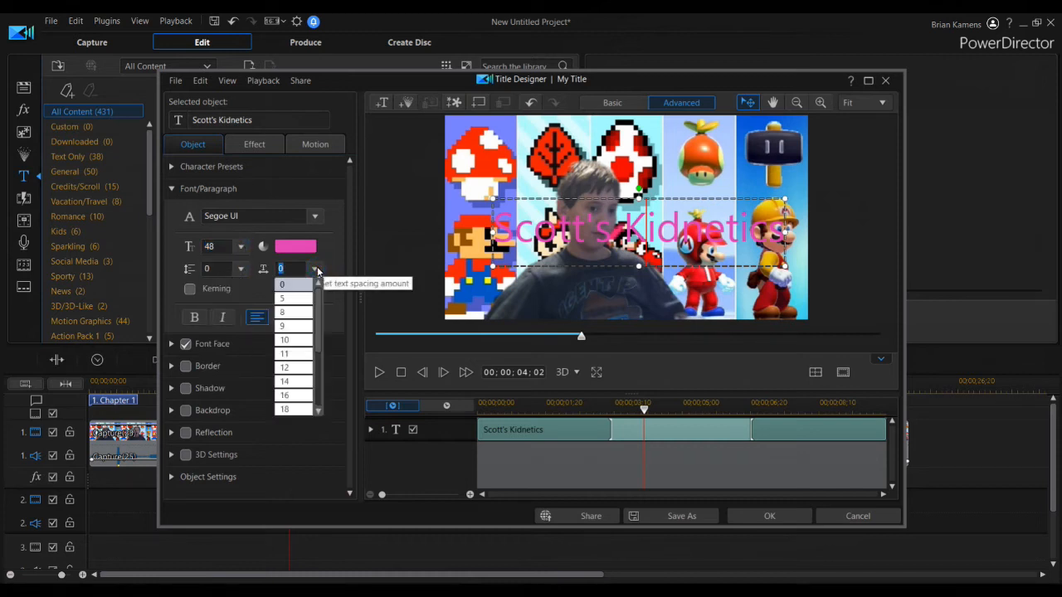
left_click(239, 269)
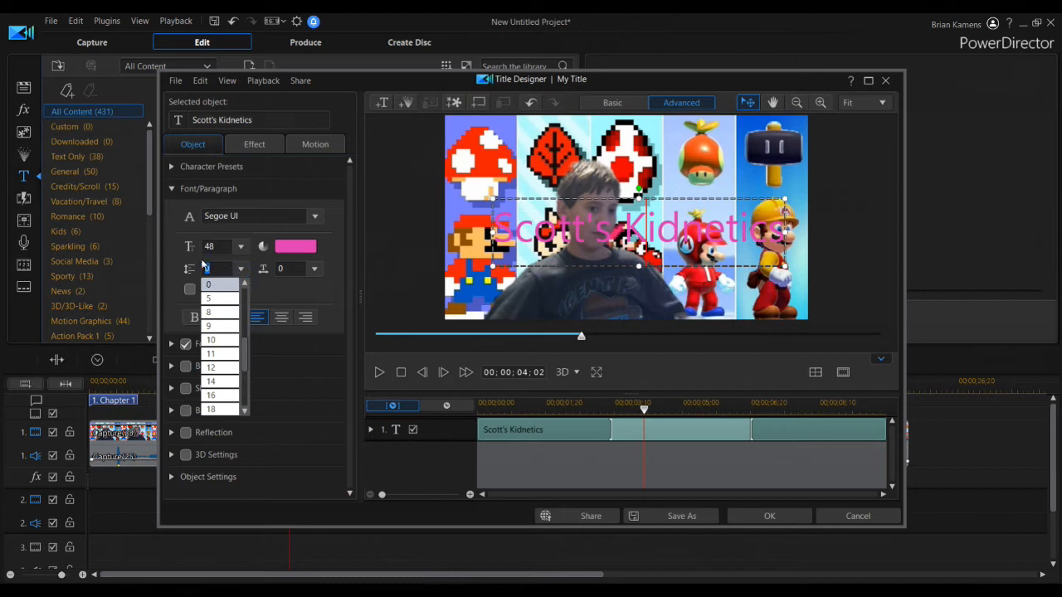
left_click(277, 289)
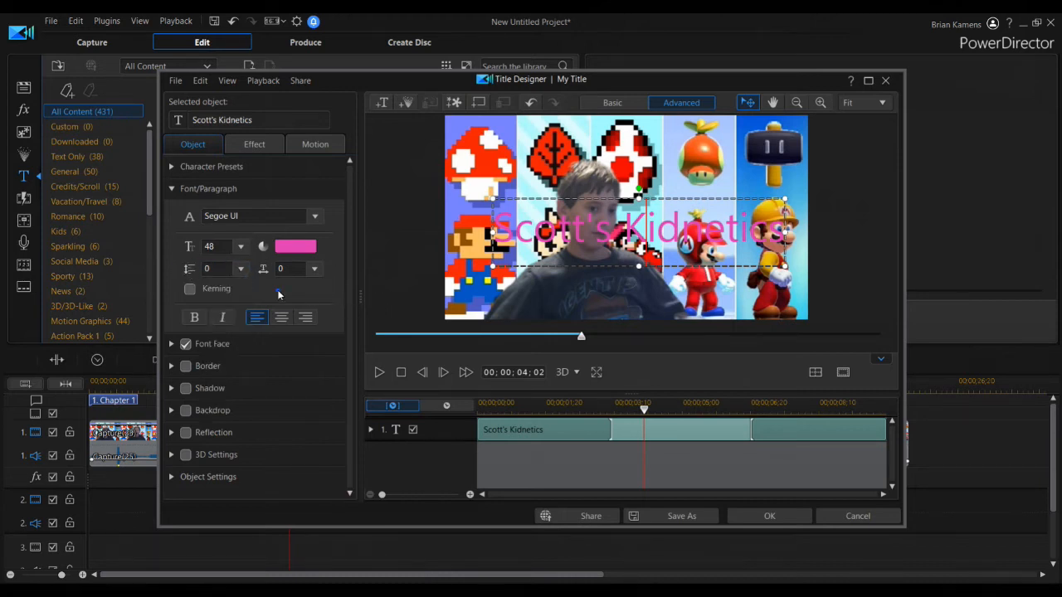
left_click(190, 318)
left_click(223, 317)
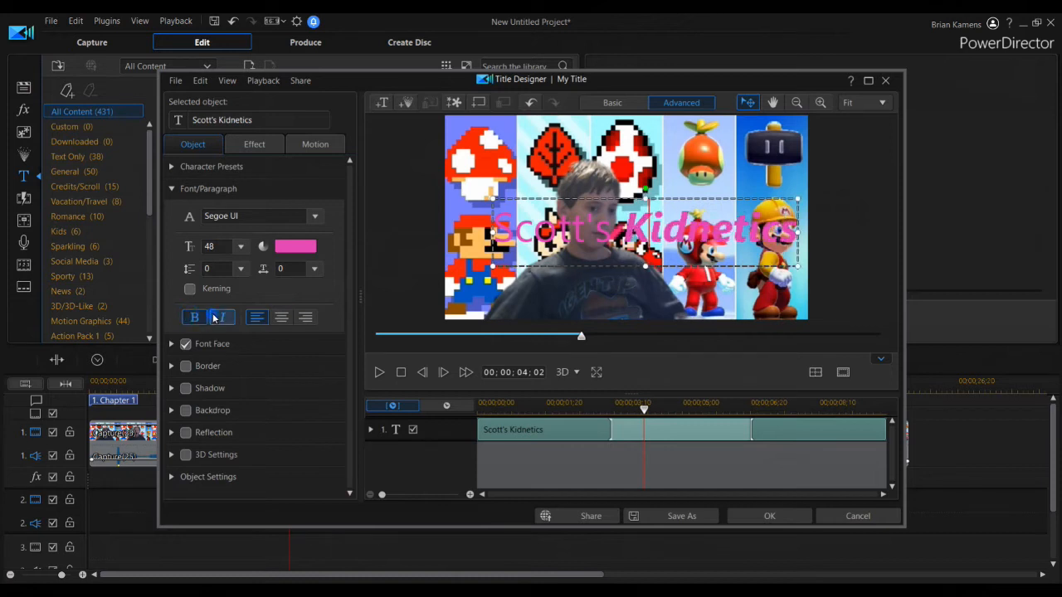
left_click(194, 318)
left_click(223, 318)
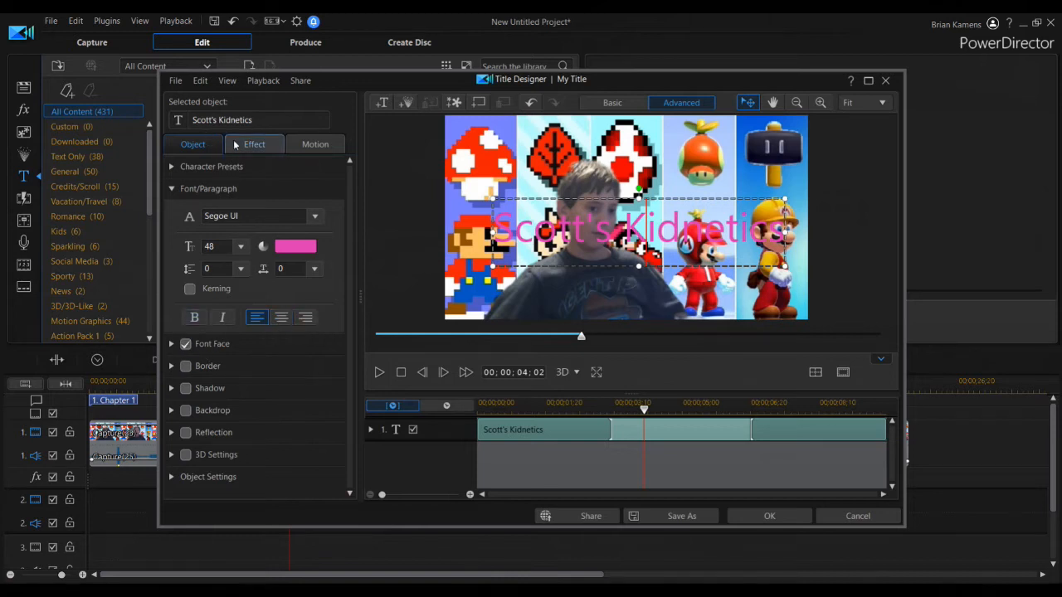
Try the first wave-shaped motion path on the title and preview its animation
left_click(309, 147)
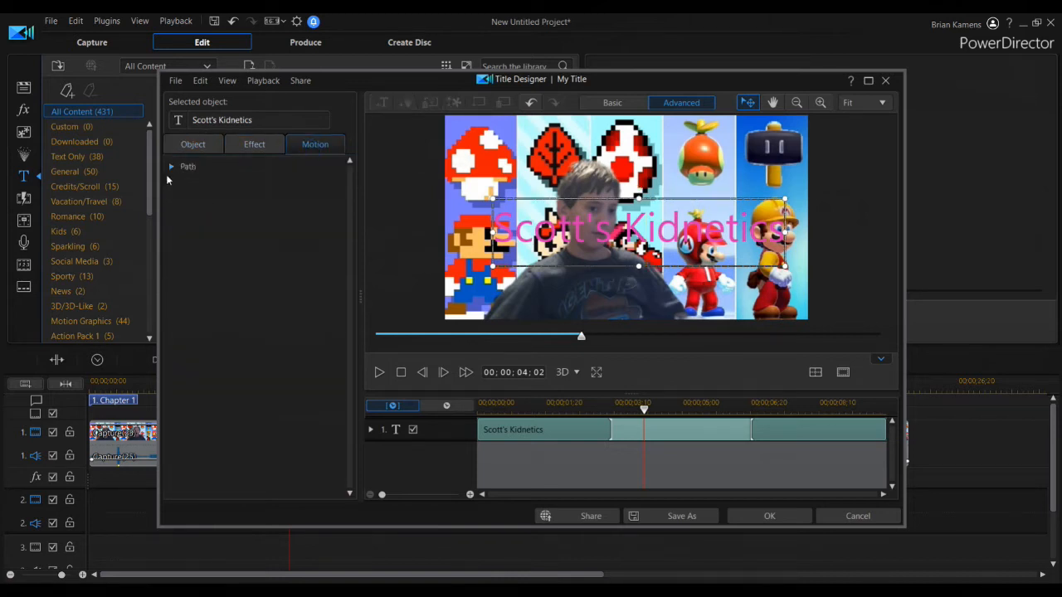
left_click(171, 168)
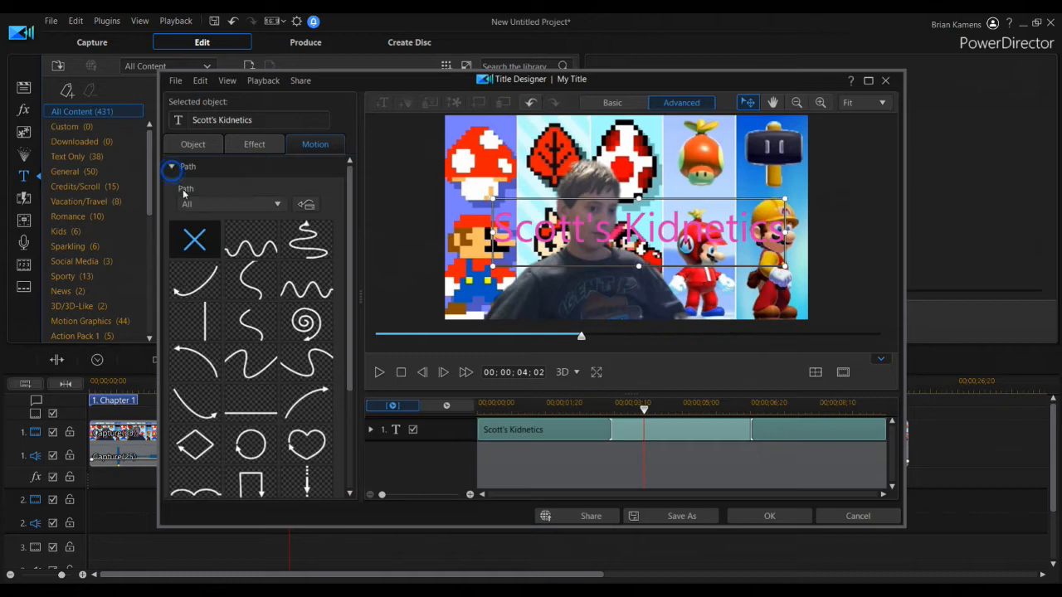
left_click(250, 242)
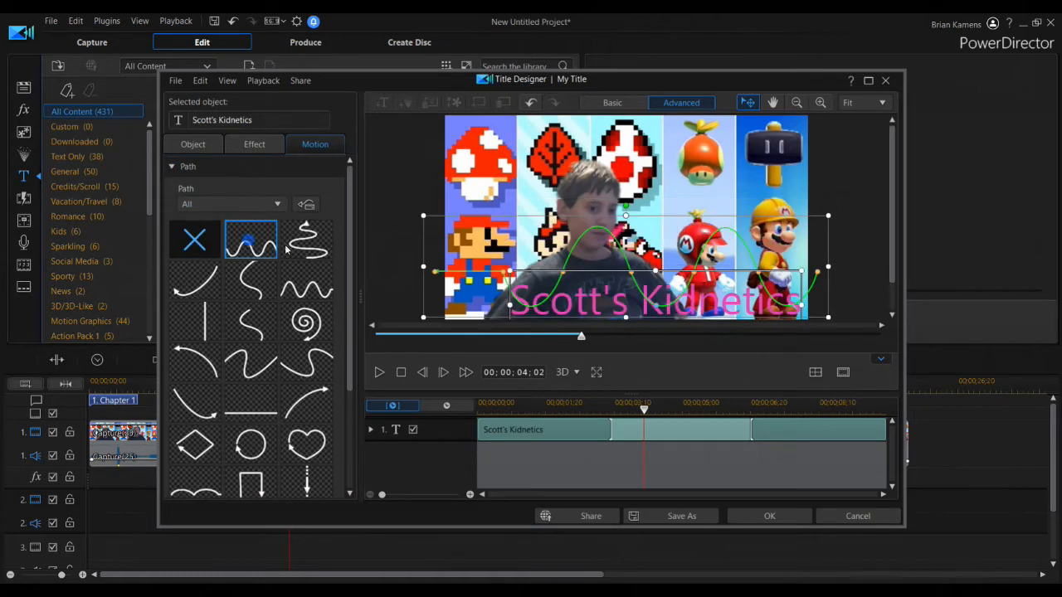
left_click(375, 373)
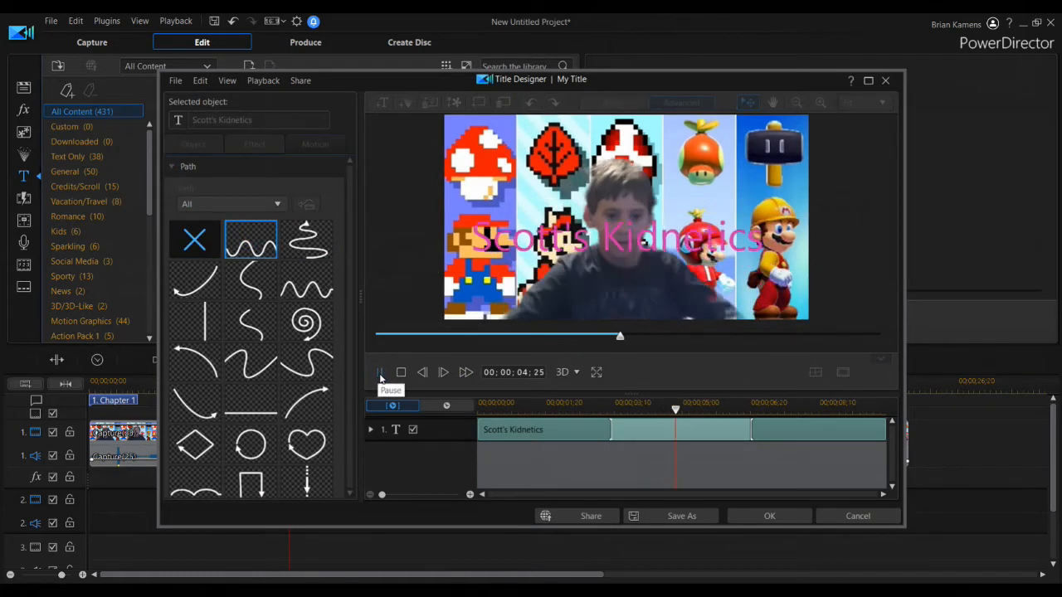
left_click(380, 374)
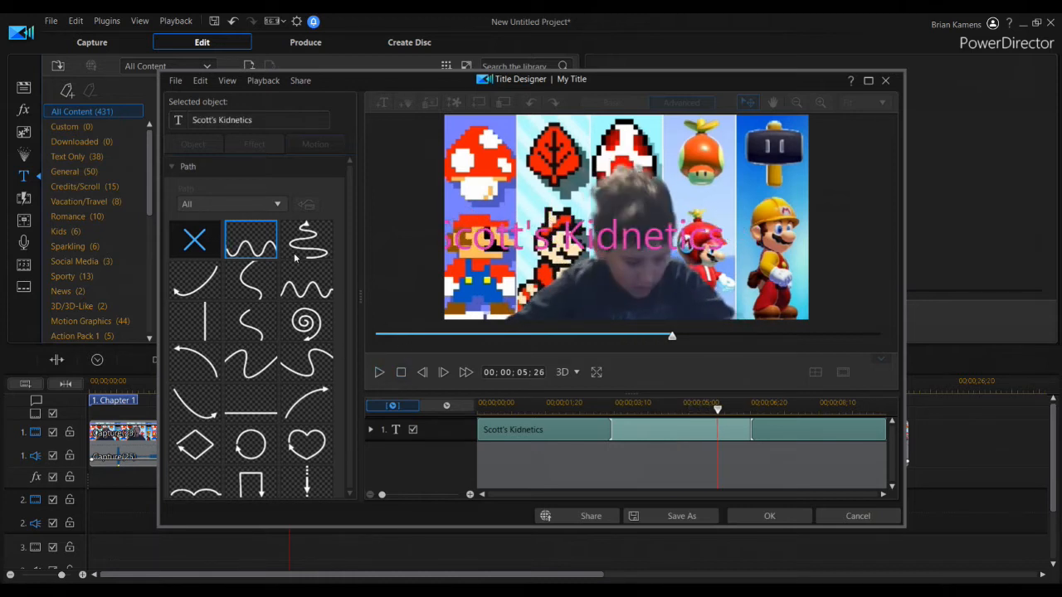
left_click(401, 373)
Apply the curved motion path descending to the right, and reshape it by stretching its curve beyond both sides of the frame
scroll(249, 332, "down", 3)
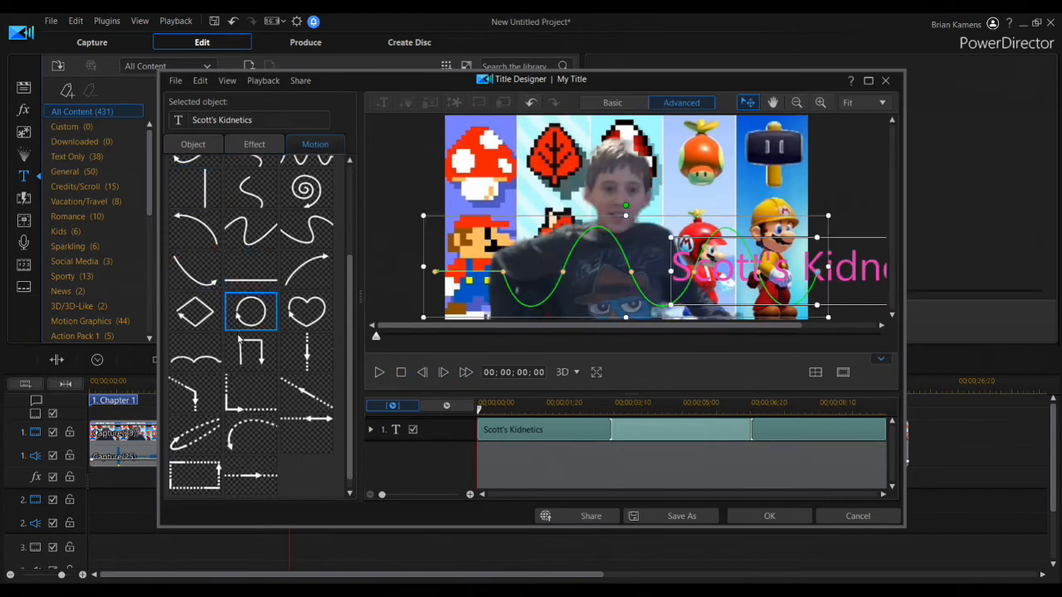
scroll(265, 426, "up", 4)
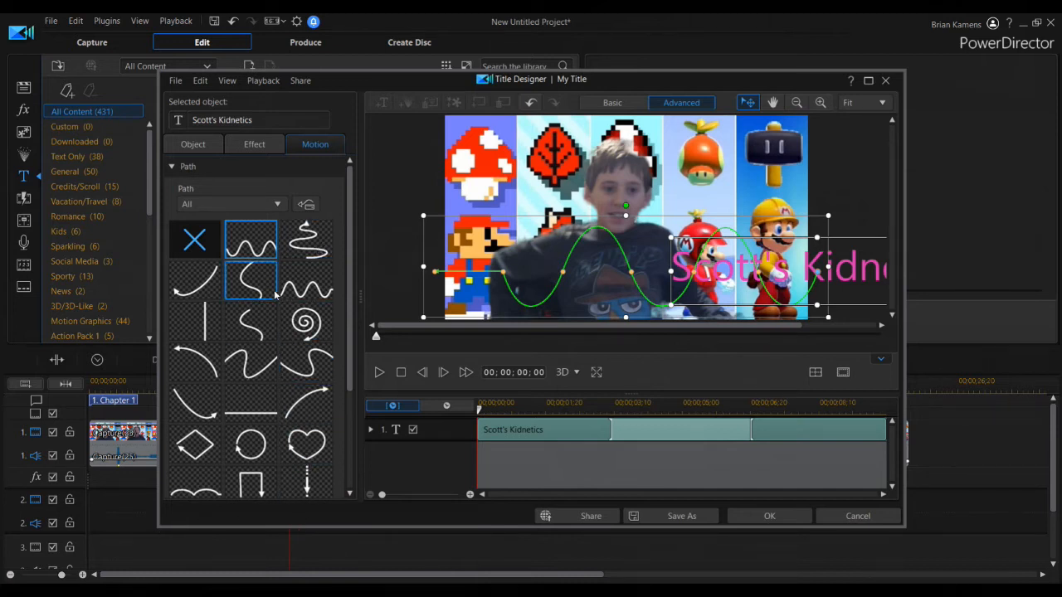
left_click(172, 401)
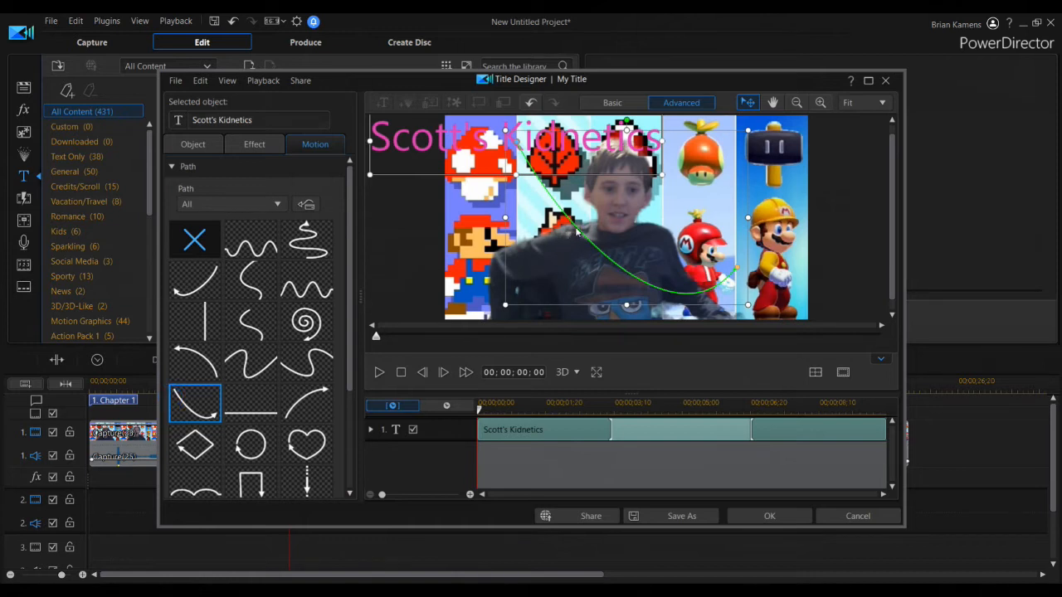
left_click_drag(575, 228, 394, 237)
left_click_drag(363, 236, 347, 240)
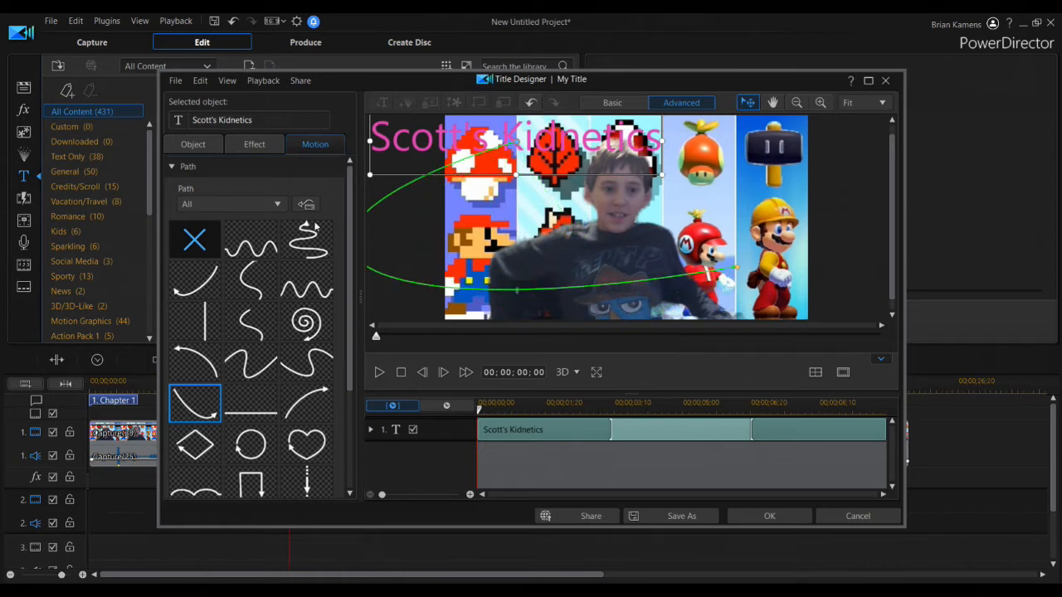
left_click_drag(589, 289, 929, 217)
left_click_drag(866, 228, 604, 330)
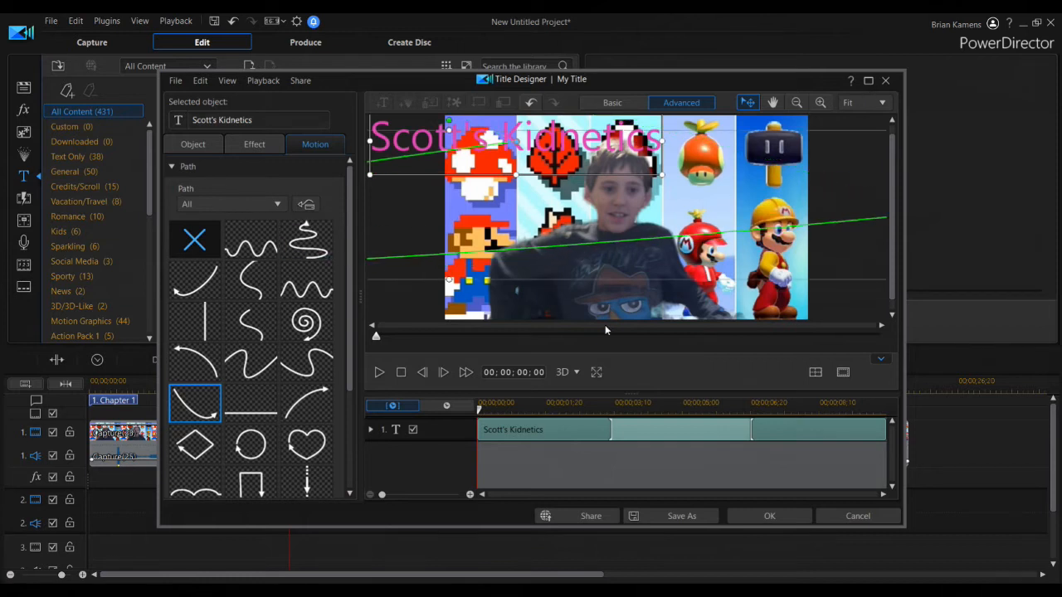
key("space")
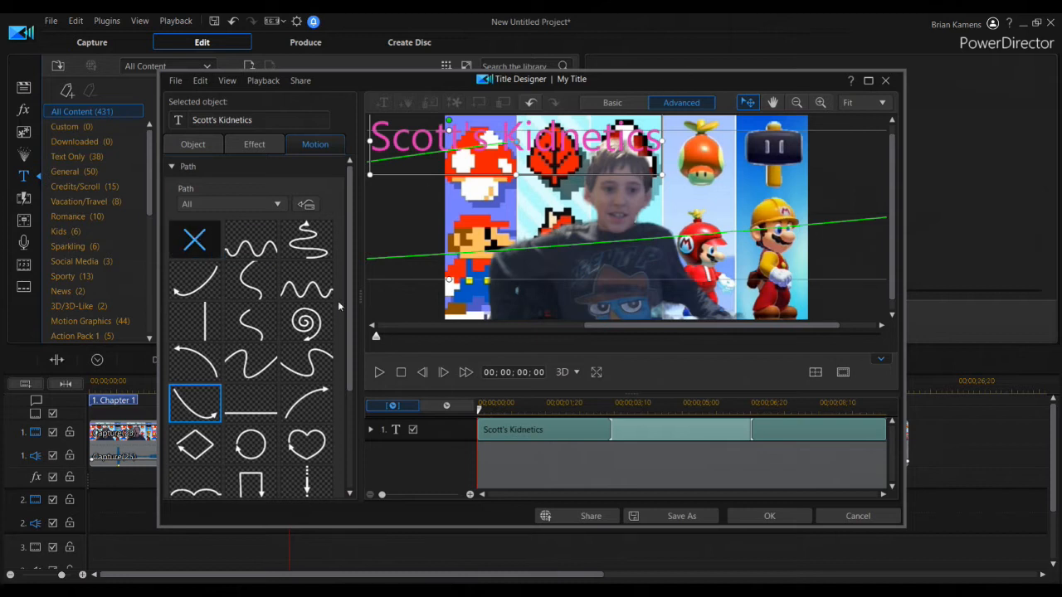
Remove the title's motion path and undo the resulting shift in the title's position
left_click(187, 247)
left_click(580, 308)
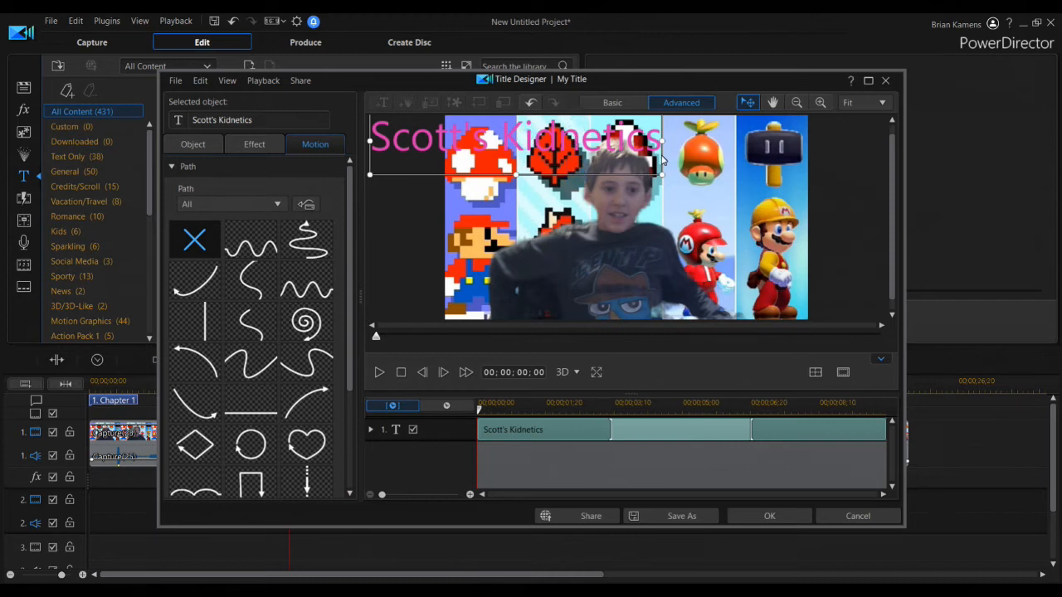
key("ctrl+z")
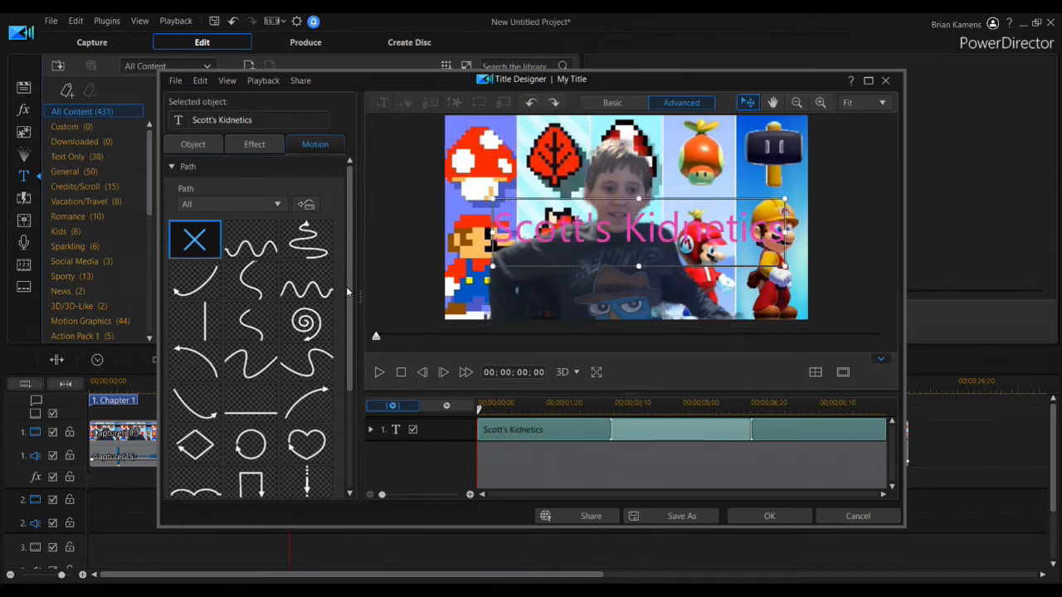
Look through the starting and ending effects available for the title
left_click(235, 147)
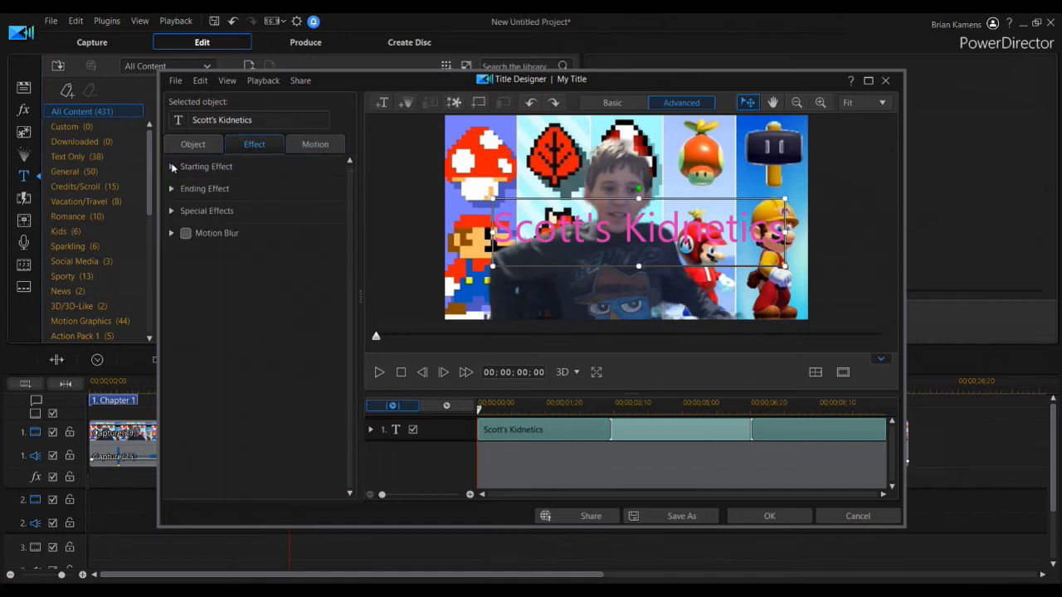
left_click(170, 168)
left_click(170, 168)
left_click(169, 191)
left_click(168, 192)
Try the Fire, Lights, Lightning and Neon Sign special effects on the title text
left_click(172, 213)
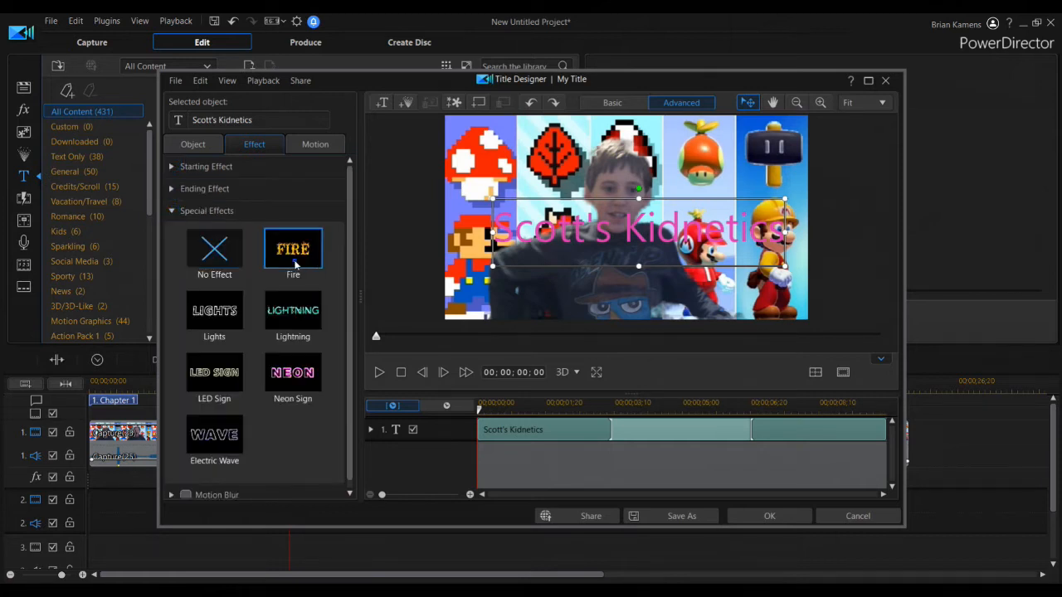
left_click(295, 264)
left_click(243, 309)
left_click(276, 316)
left_click(283, 391)
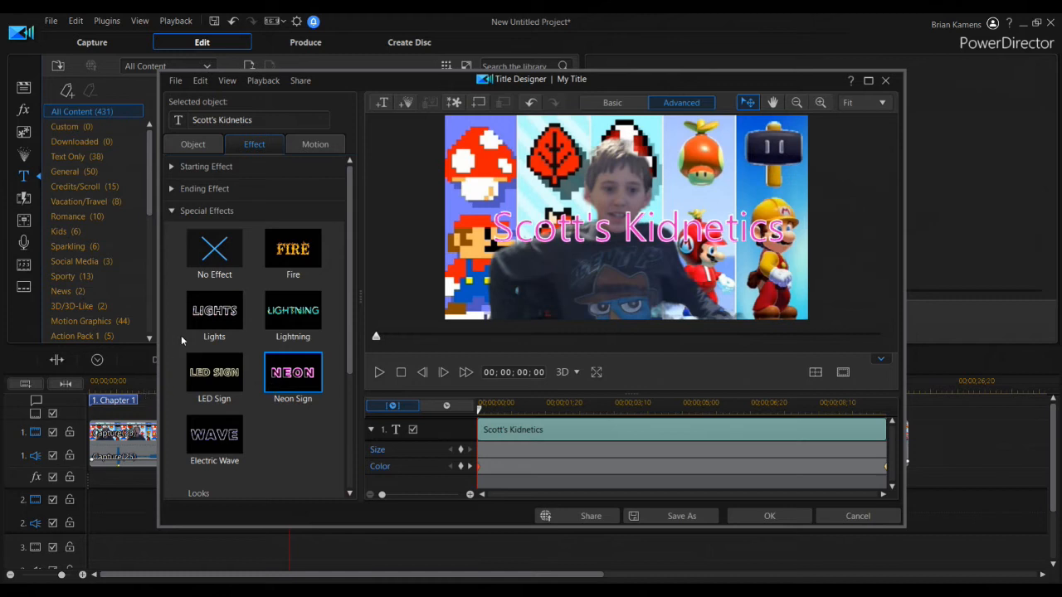
left_click(172, 212)
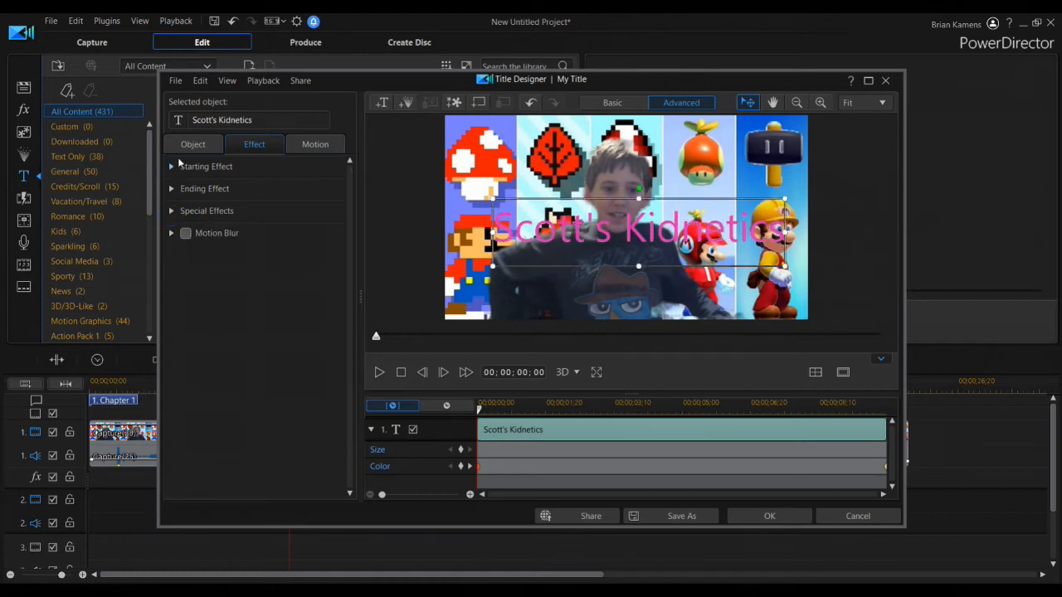
Apply the Blur Right starting effect to the title, accepting removal of its backdrop and special effect, and preview the animation
left_click(171, 166)
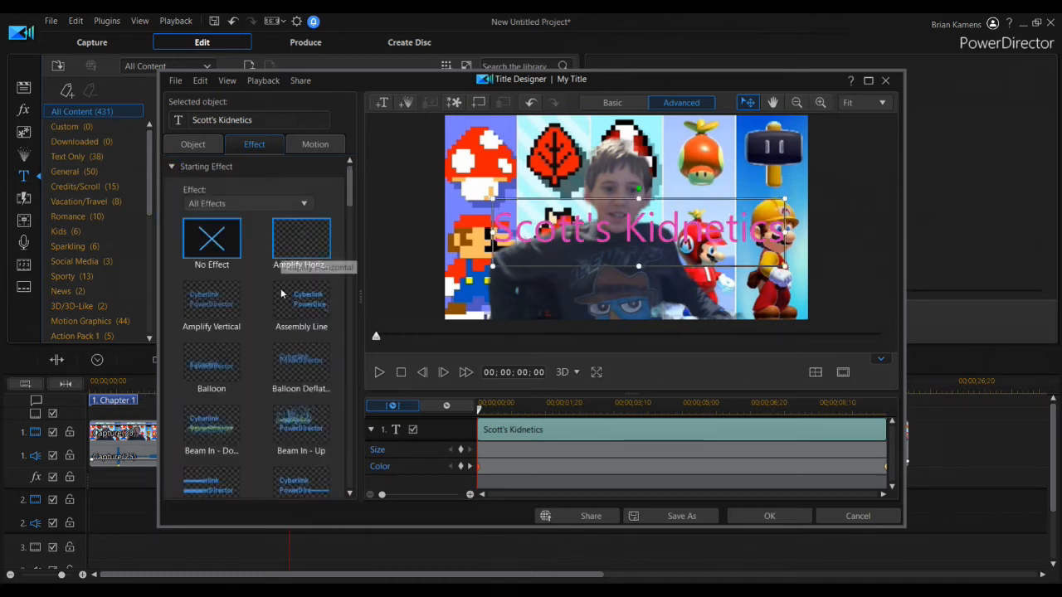
scroll(278, 300, "down", 1)
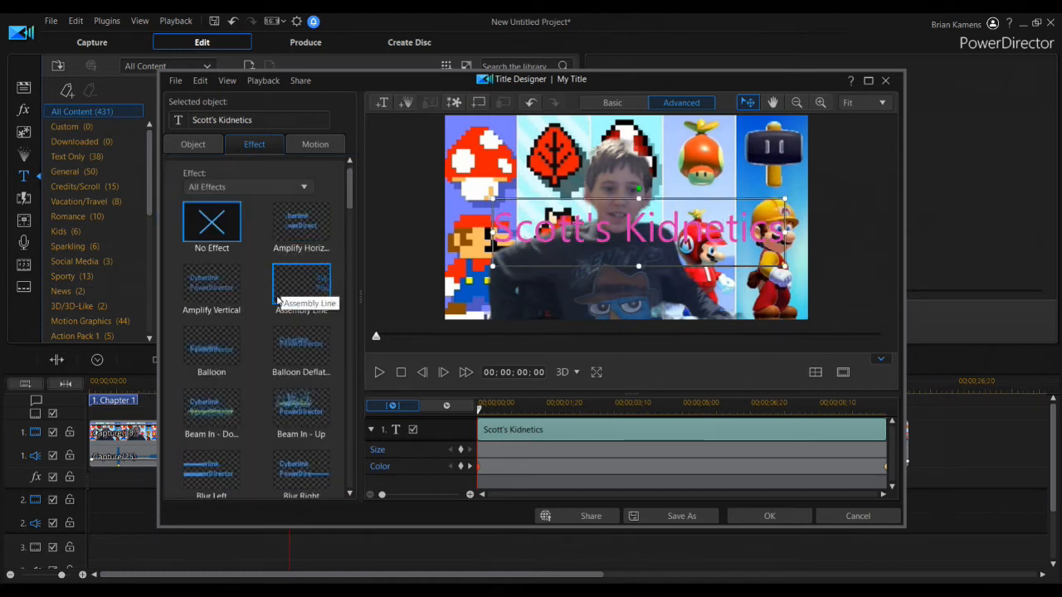
left_click(295, 478)
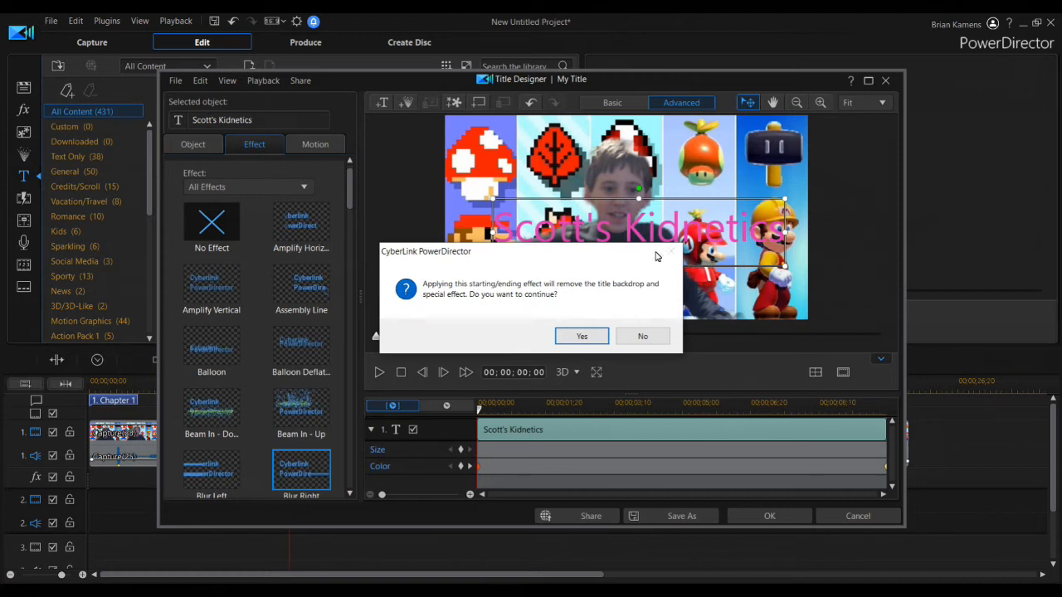
left_click(596, 337)
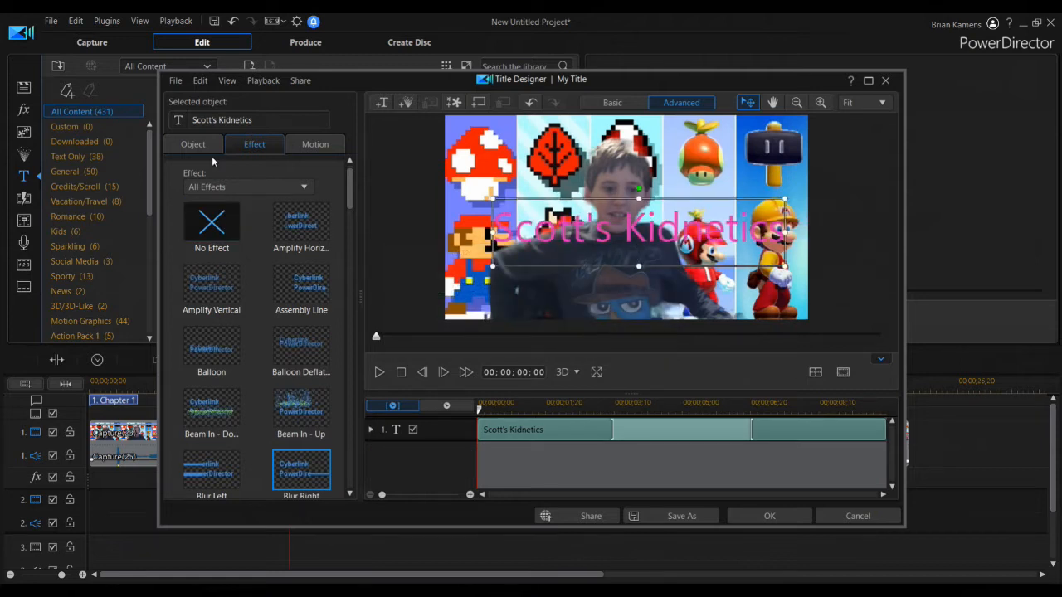
scroll(233, 259, "up", 1)
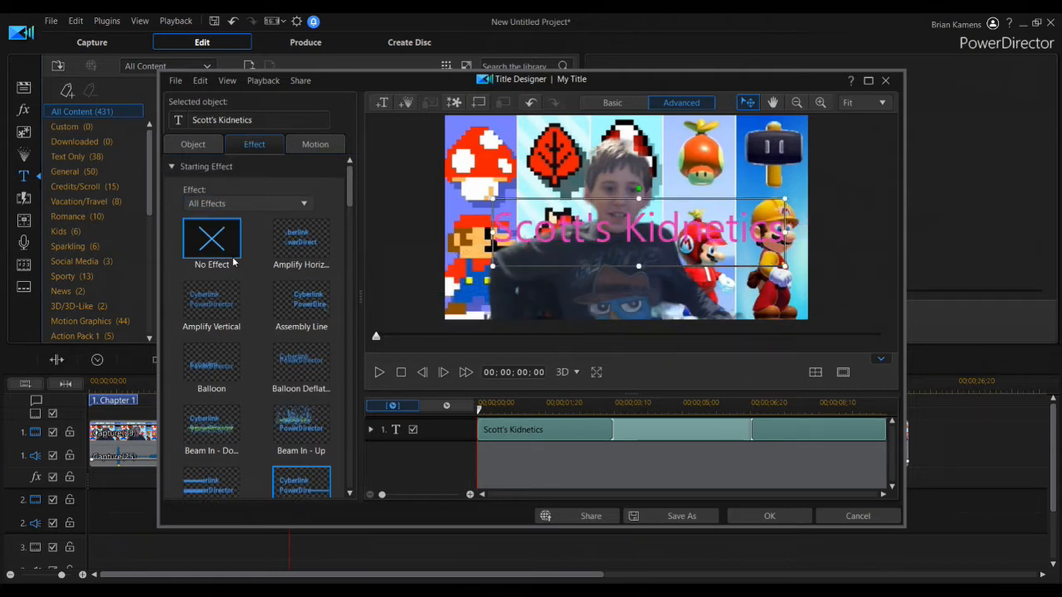
left_click(172, 167)
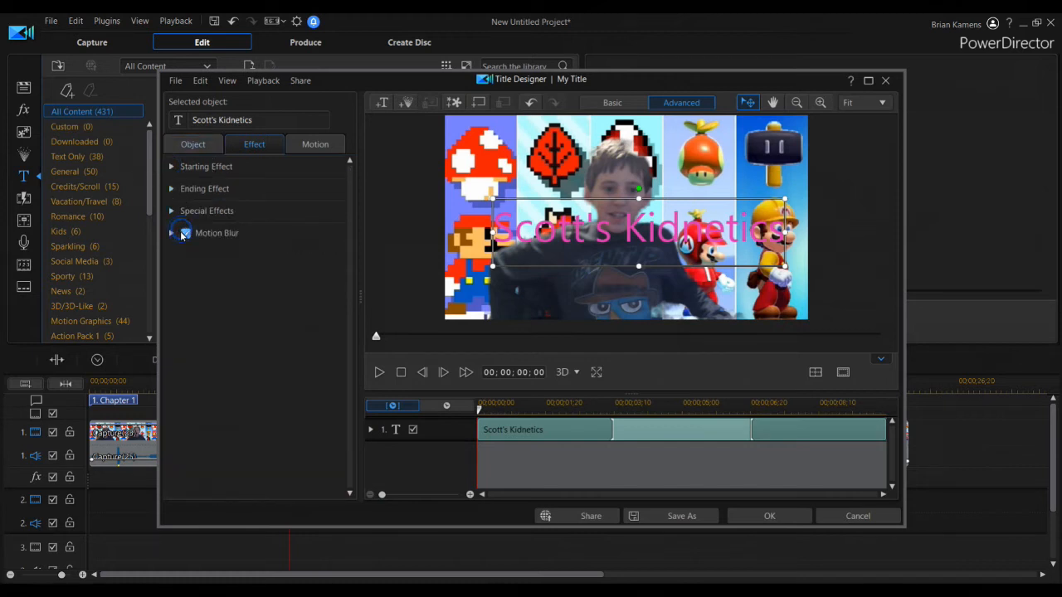
left_click(379, 373)
Try several character presets on the title, including the yellow-orange one, and choose the cartoon-style white lettering with a black outline
left_click(170, 146)
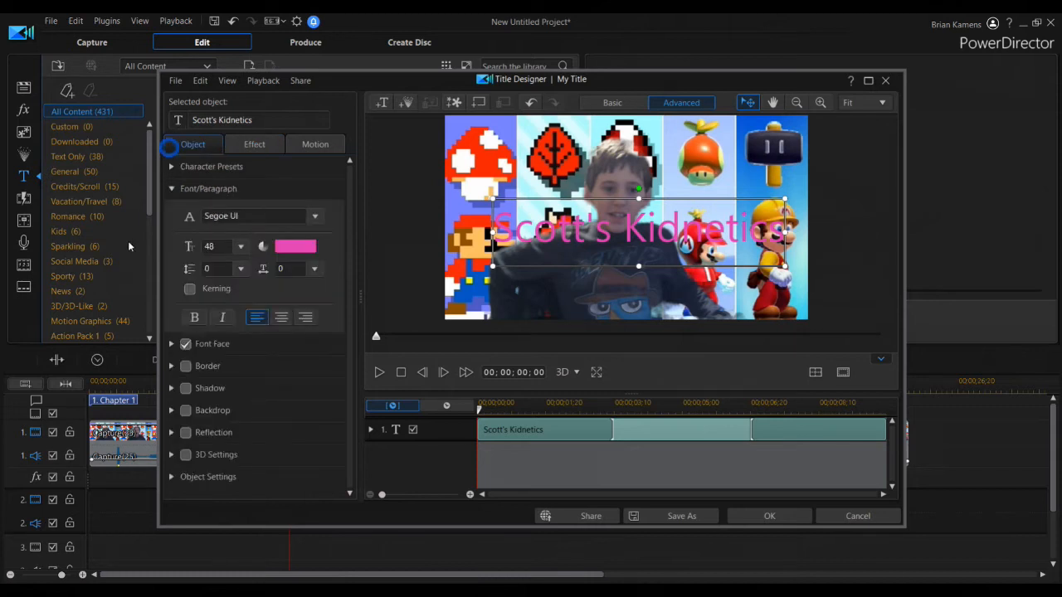
left_click(173, 168)
left_click(200, 479)
left_click(255, 446)
left_click(255, 362)
left_click(255, 321)
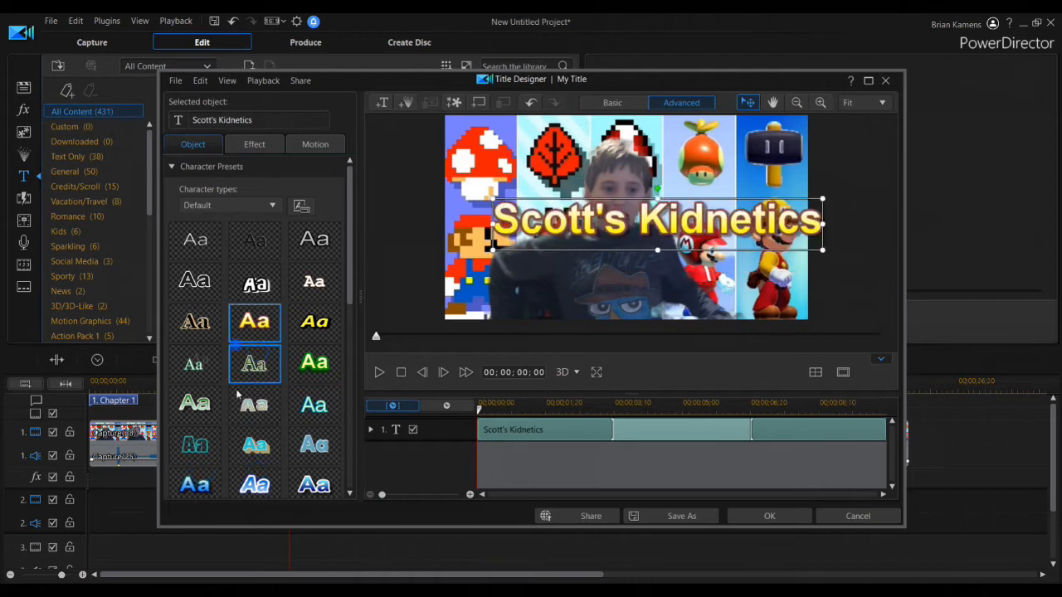
left_click(241, 418)
left_click(255, 321)
left_click(255, 283)
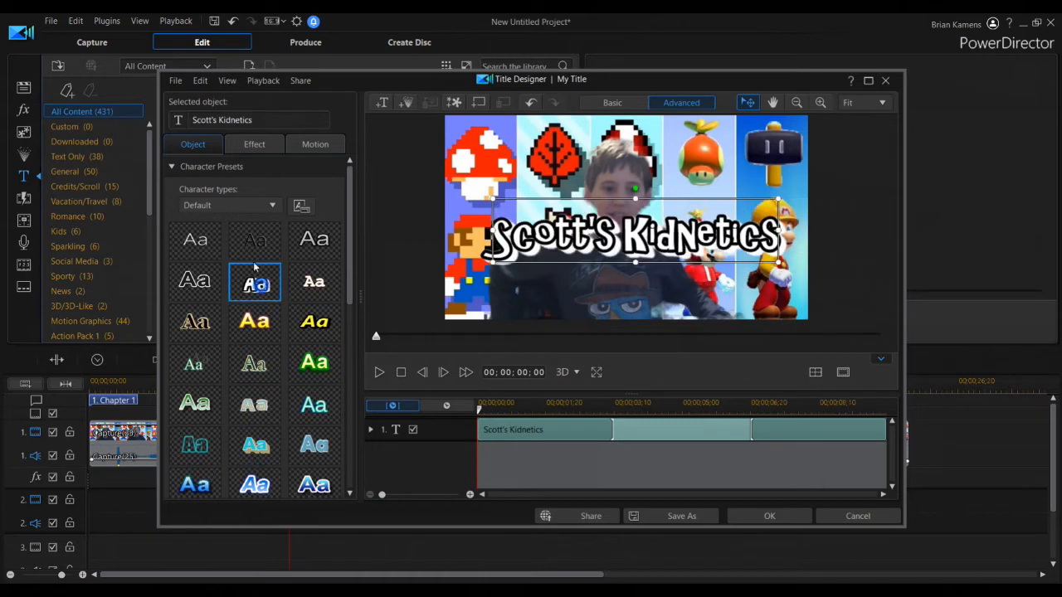
left_click(171, 166)
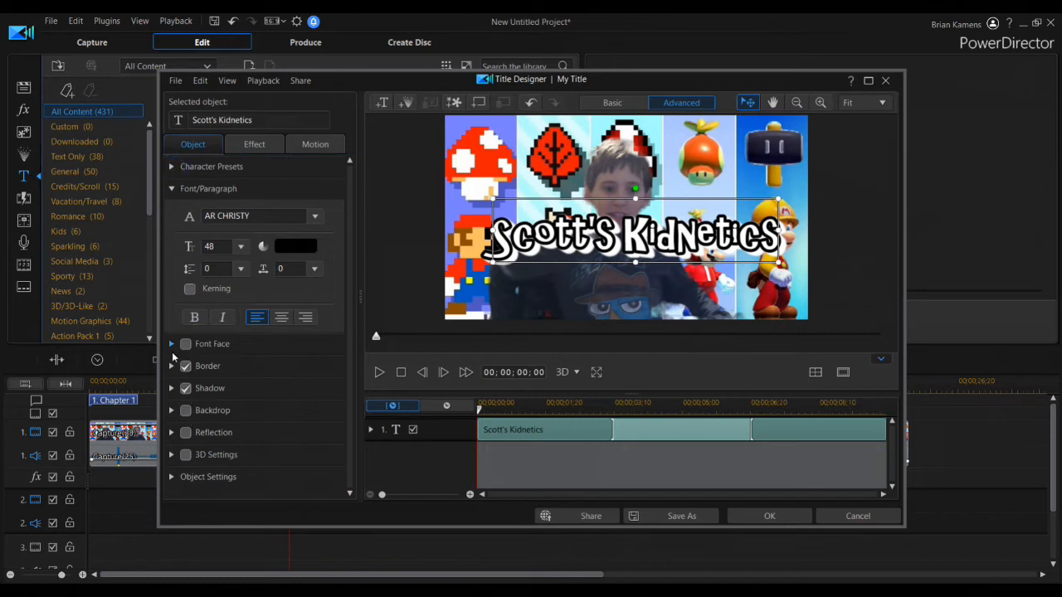
Scale the title to 0.20, stretch its width alone to 1.11 with the aspect ratio unlocked, and lock the ratio again
left_click(173, 477)
left_click_drag(209, 277, 195, 317)
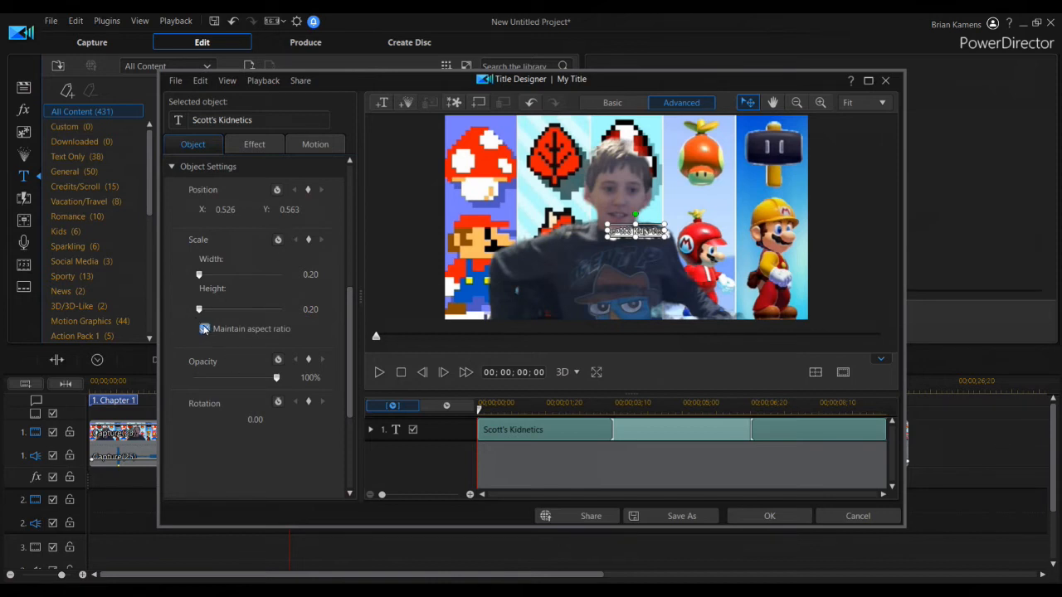
left_click(204, 329)
left_click_drag(206, 313, 183, 319)
mouse_move(205, 280)
left_mouse_down()
mouse_move(299, 286)
mouse_move(209, 288)
left_mouse_up()
left_click(204, 329)
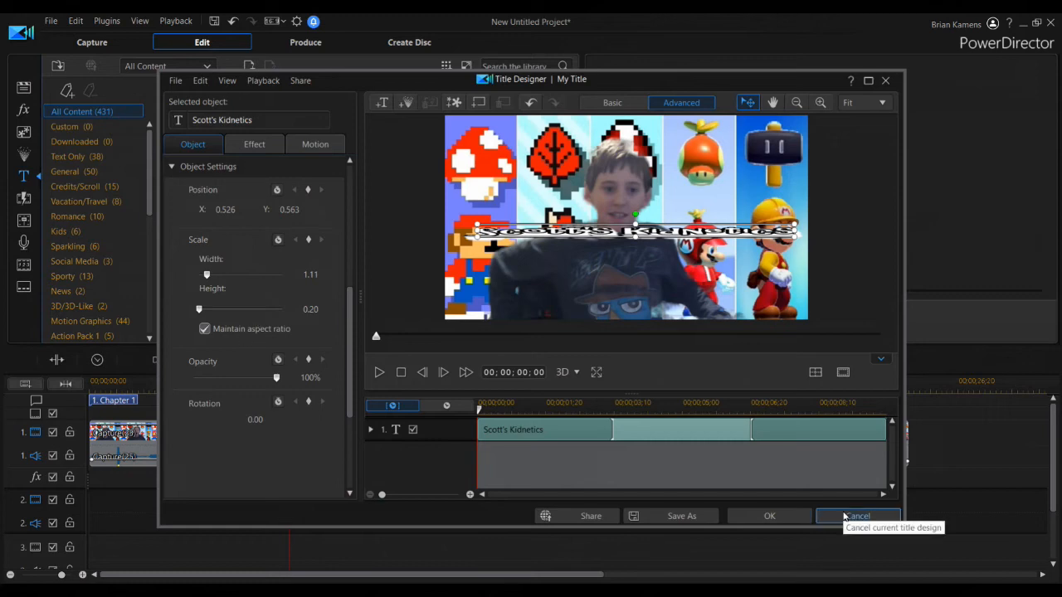
Close the title design without saving its changes and delete the My Title clip from the second video track
left_click(844, 517)
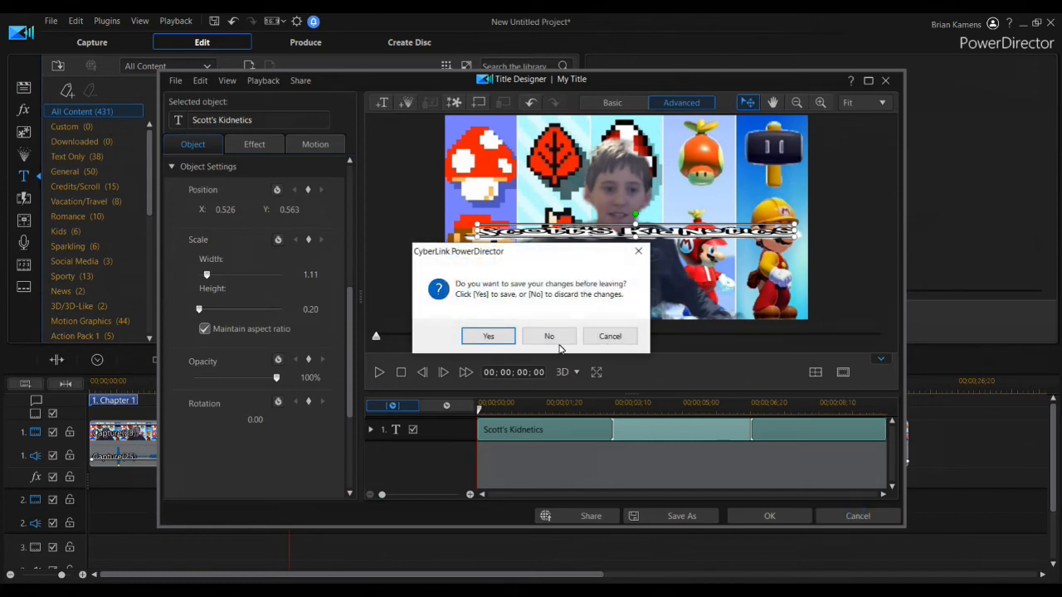
left_click(556, 339)
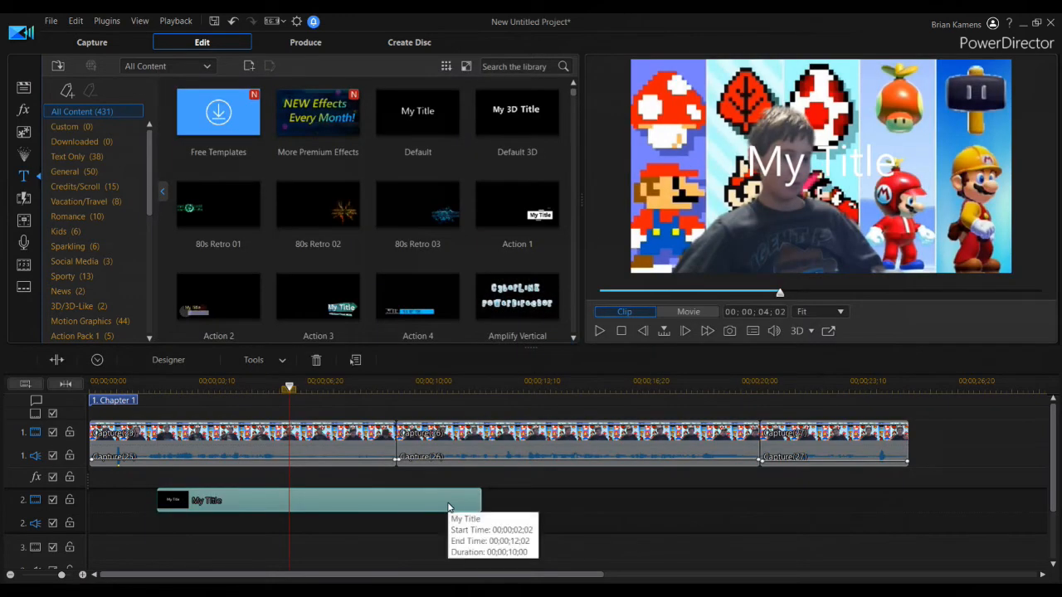
key("Delete")
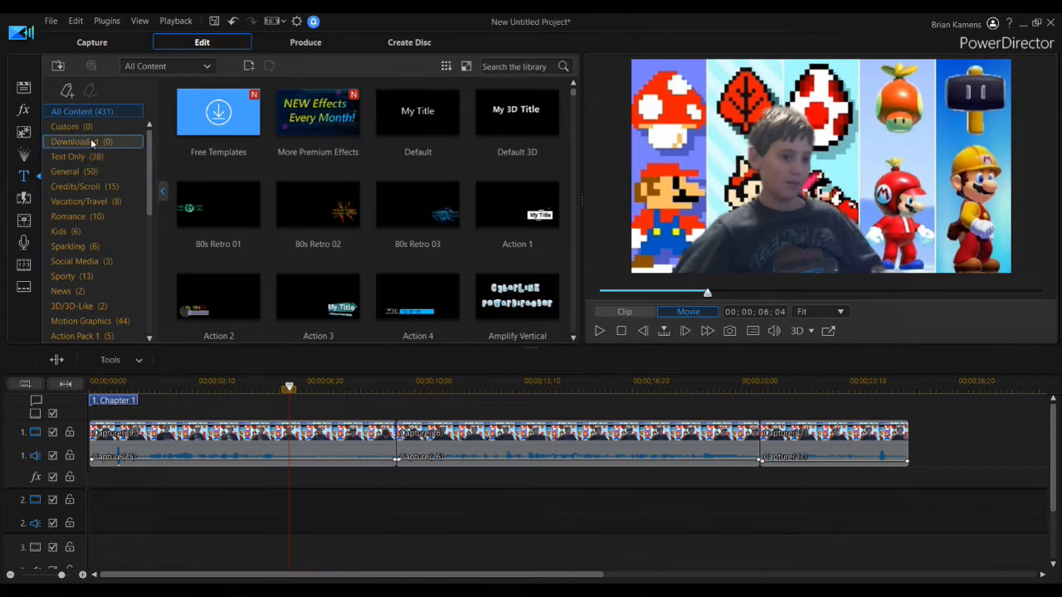
Browse the particle effects library, preview Card Drift, Breezy Stars and Comic Style 06, and check the Custom category
left_click(24, 155)
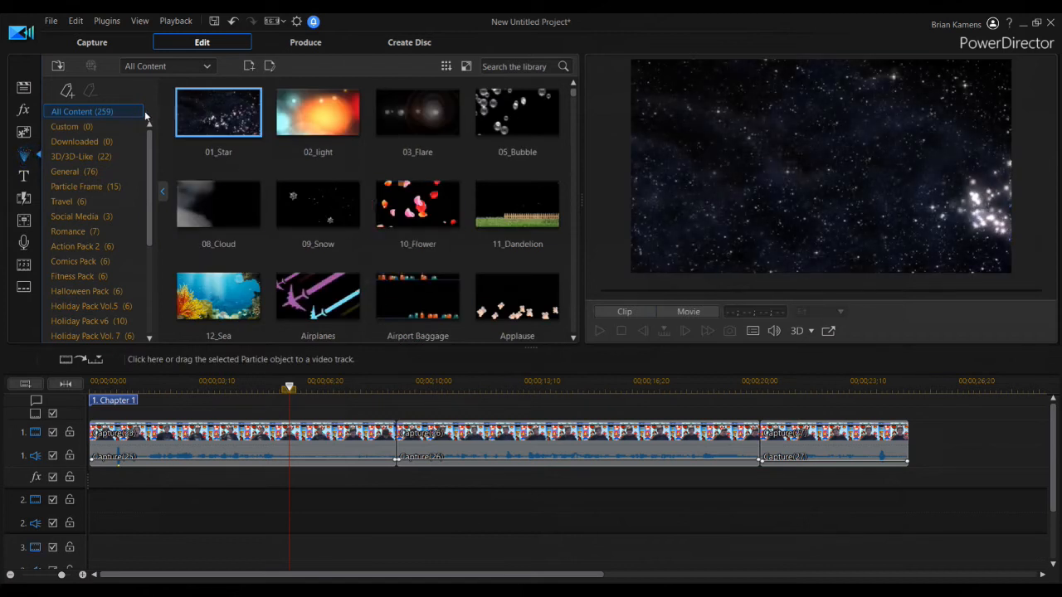
scroll(456, 194, "down", 2)
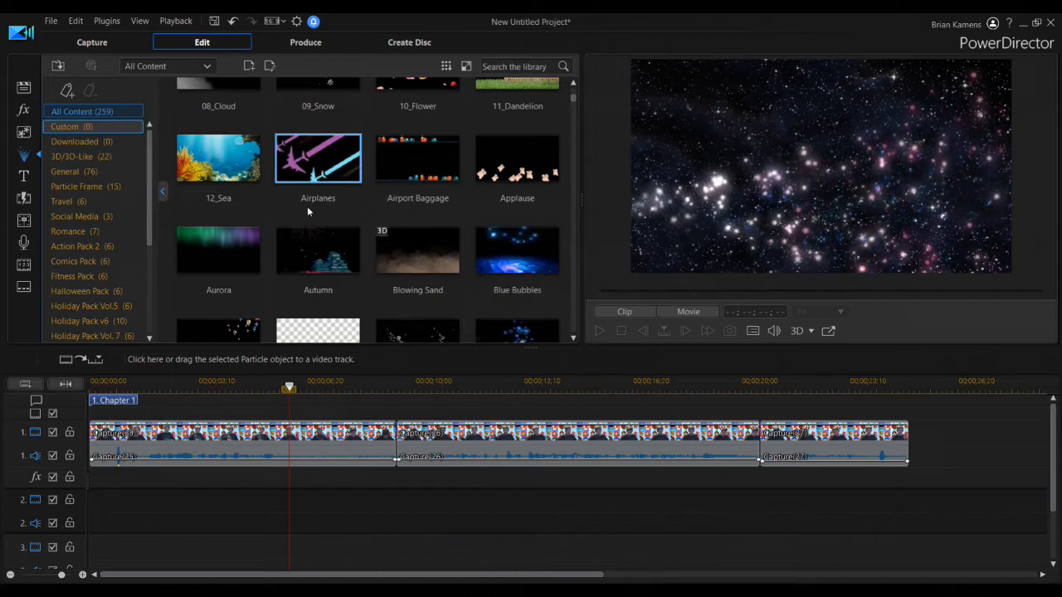
scroll(318, 249, "down", 2)
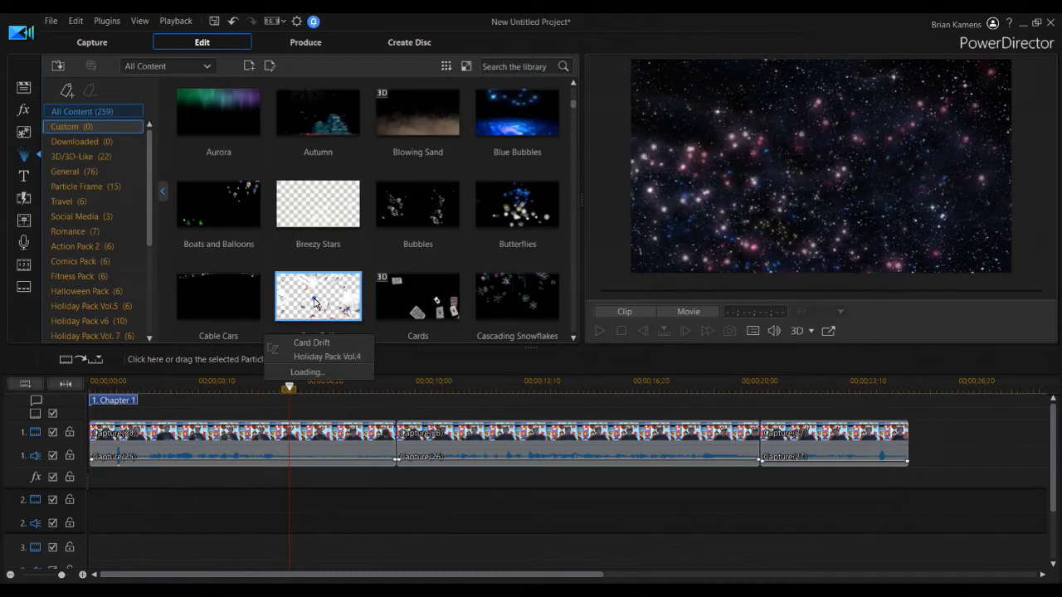
left_click(359, 308)
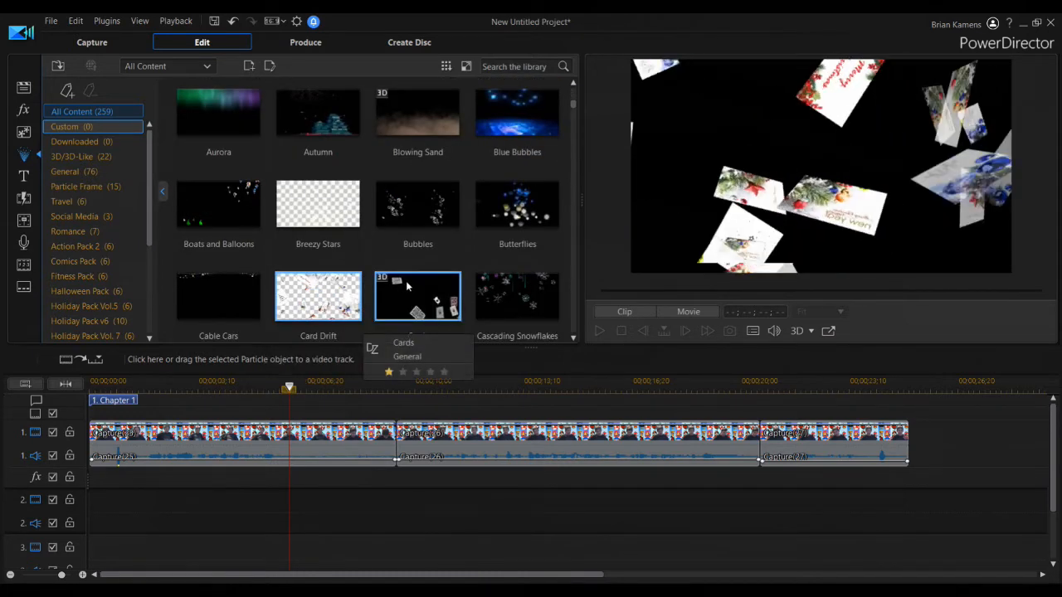
left_click(341, 221)
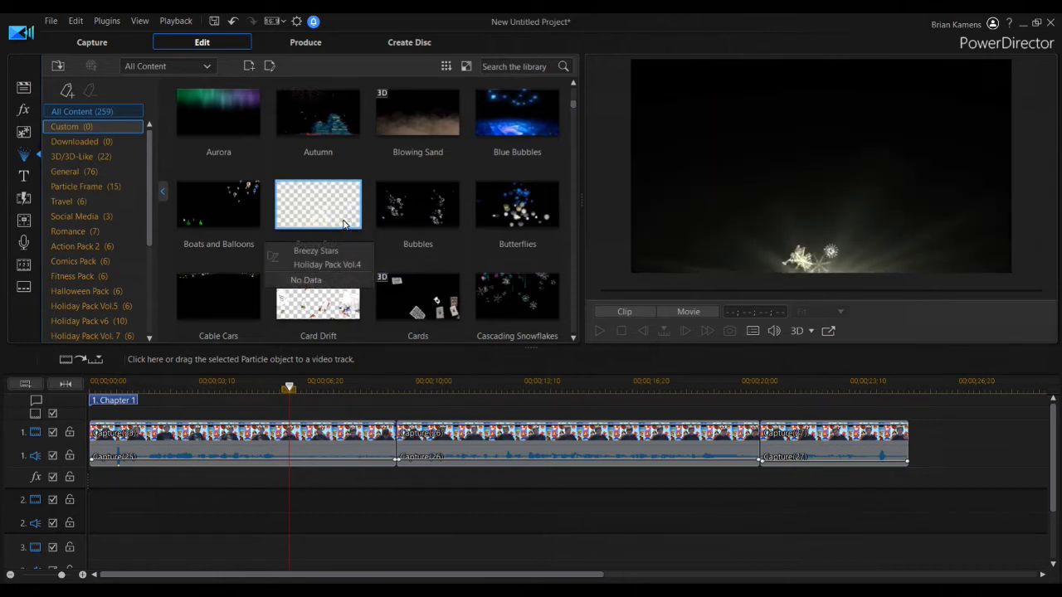
scroll(388, 240, "down", 6)
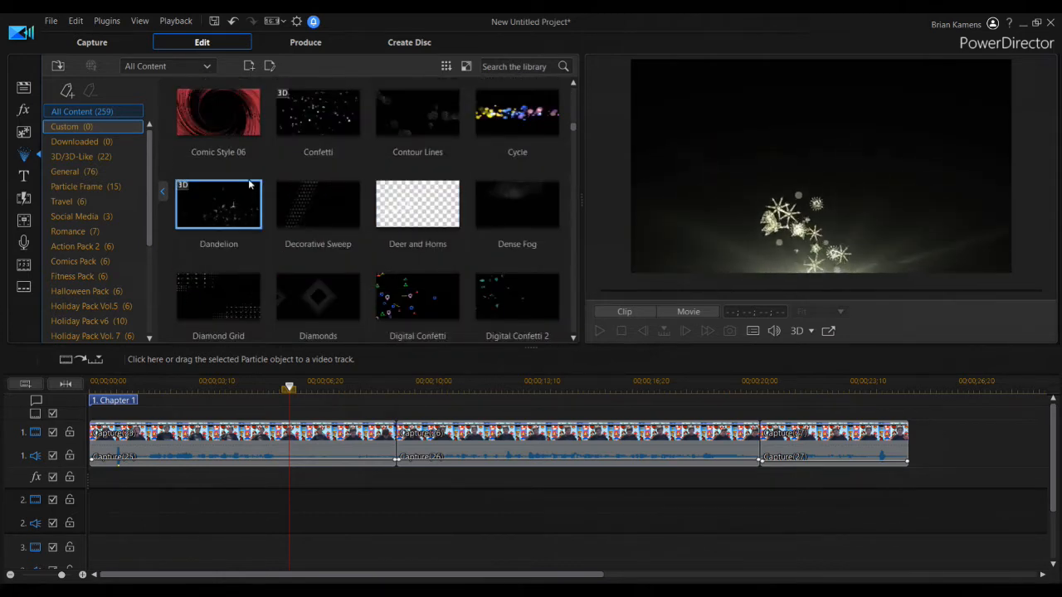
left_click(218, 132)
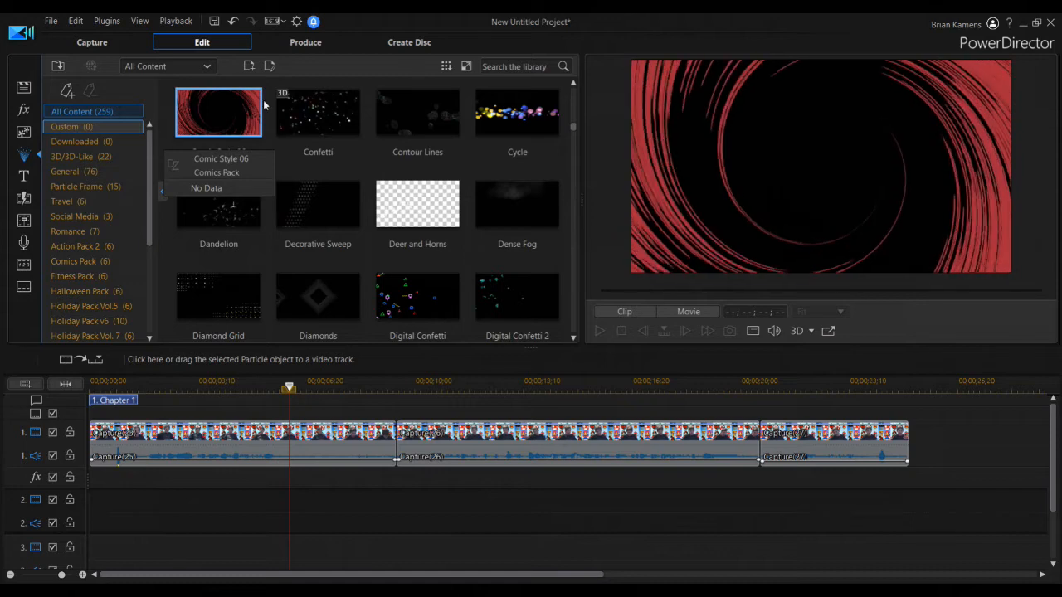
left_click(72, 126)
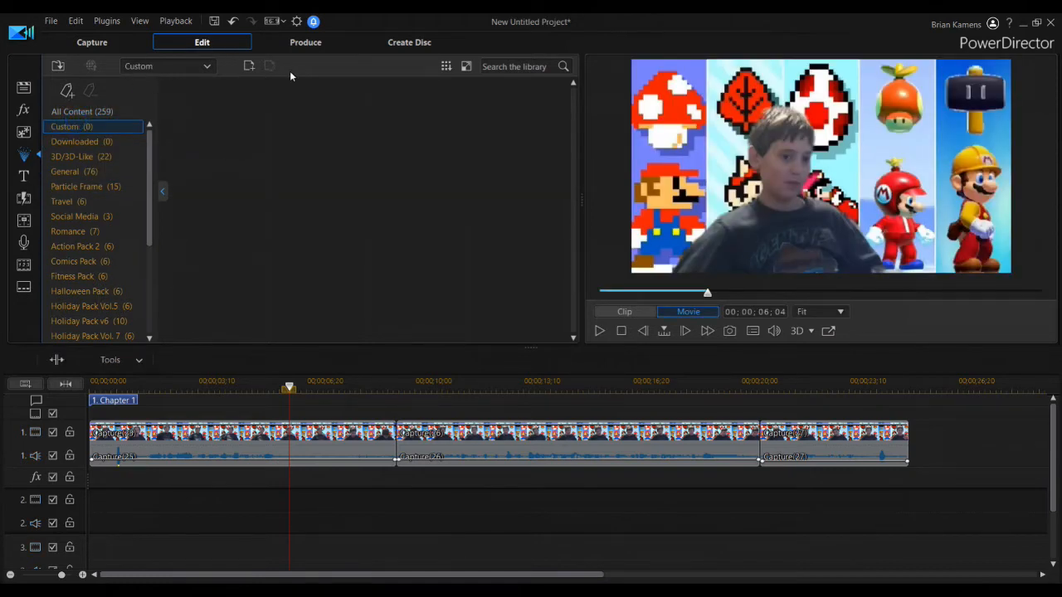
Browse the picture-in-picture objects and preview the 3D Itinerary and several red annotation drawings, including the star, rectangle and arrow
left_click(28, 132)
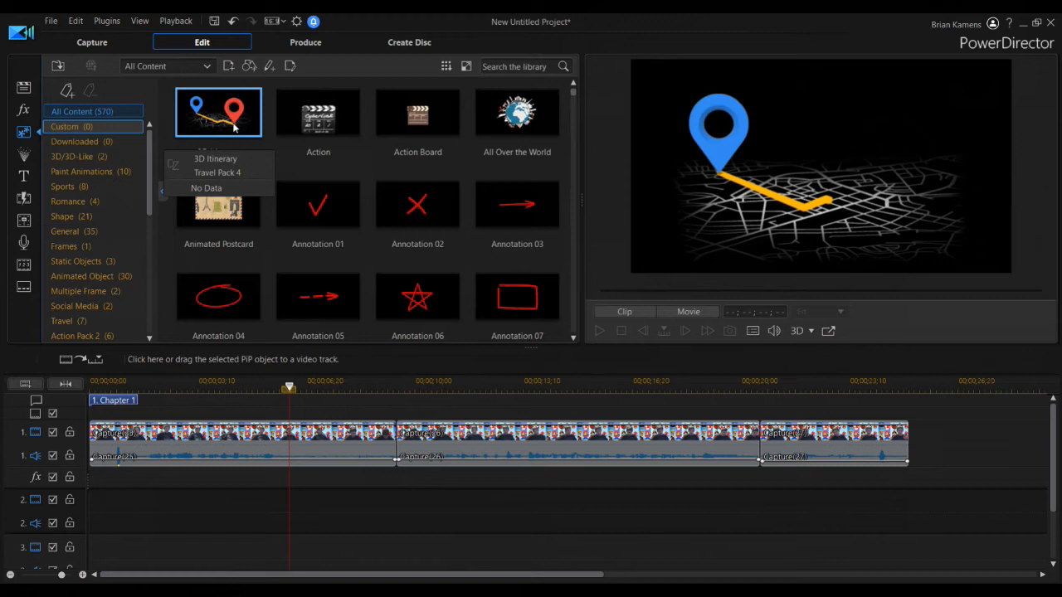
left_click(312, 216)
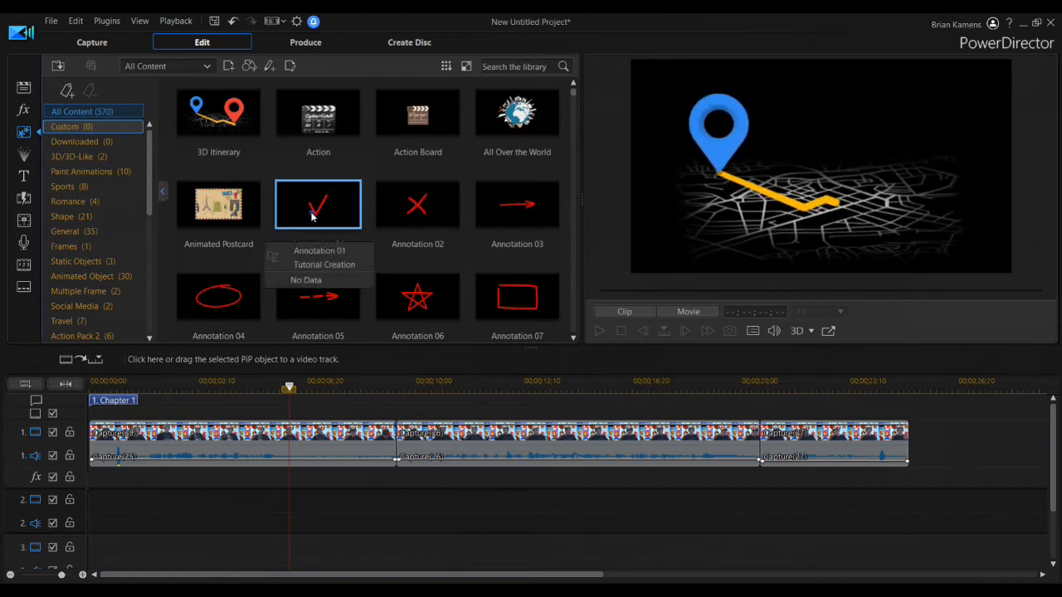
left_click(406, 304)
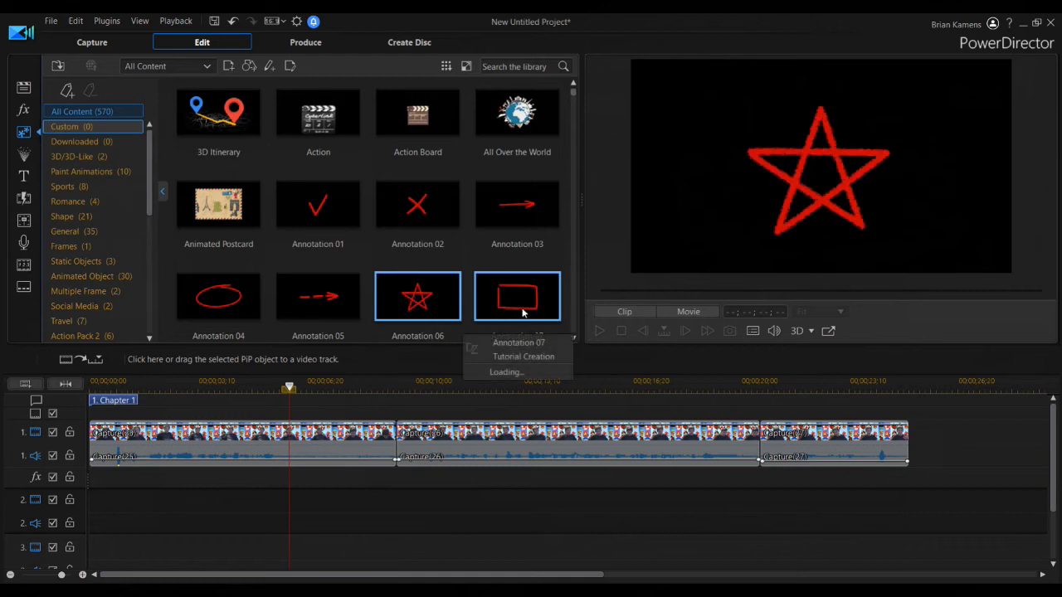
left_click(523, 311)
left_click(535, 223)
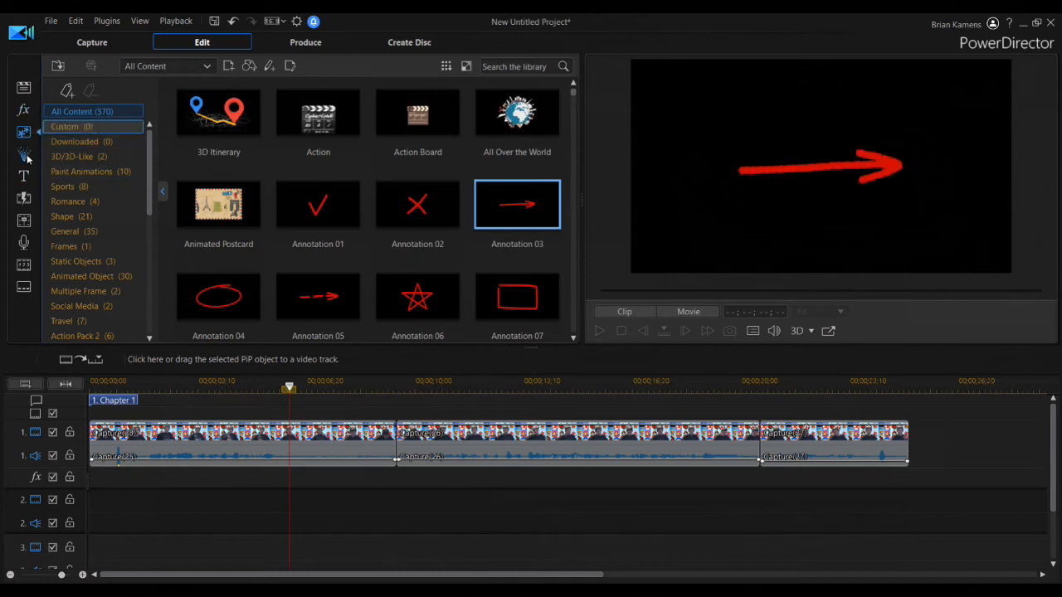
Try the BCC Video Glitch effect on the effect track across the first two clips, play it back, and remove it
left_click(24, 113)
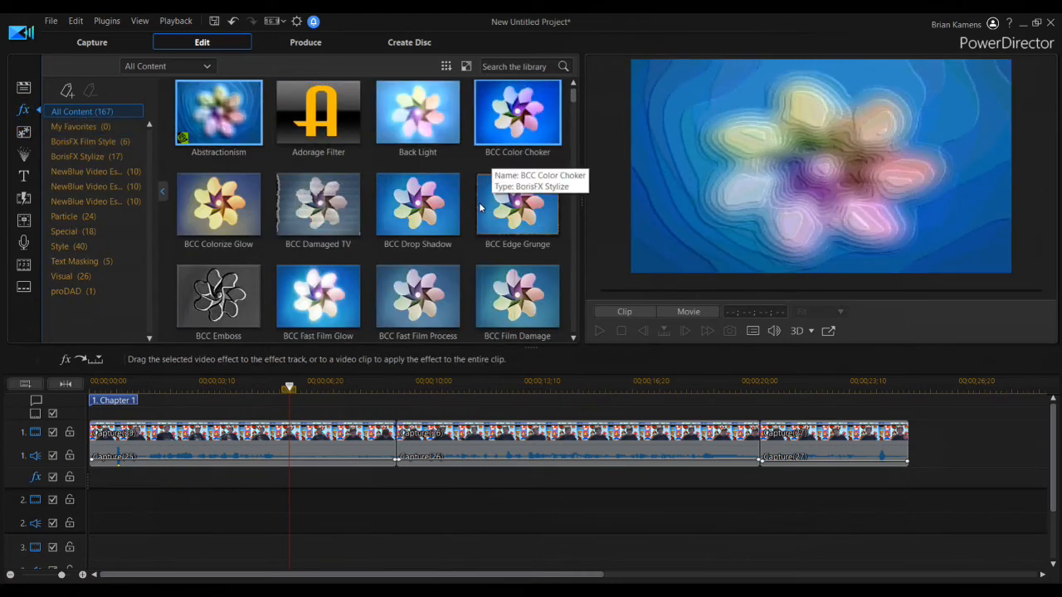
scroll(343, 226, "down", 2)
scroll(398, 245, "down", 6)
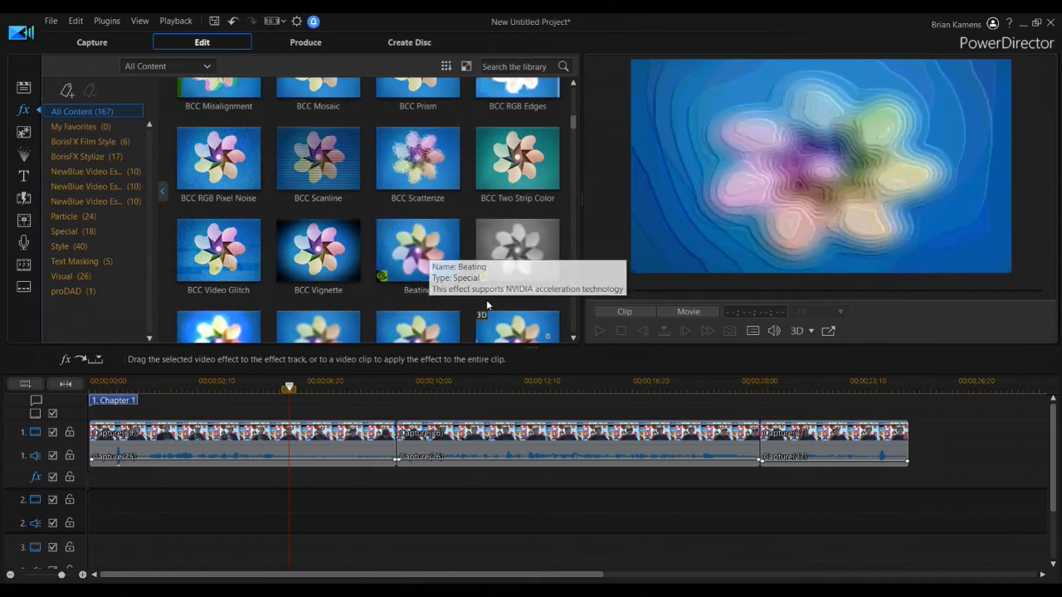
left_click_drag(218, 112, 314, 478)
left_click(273, 384)
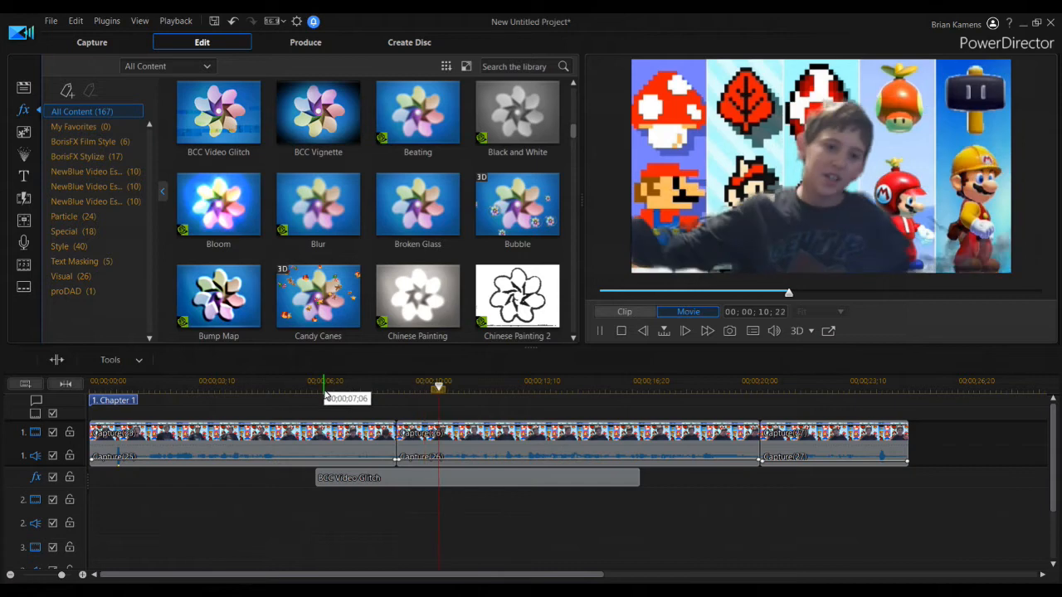
left_click(508, 486)
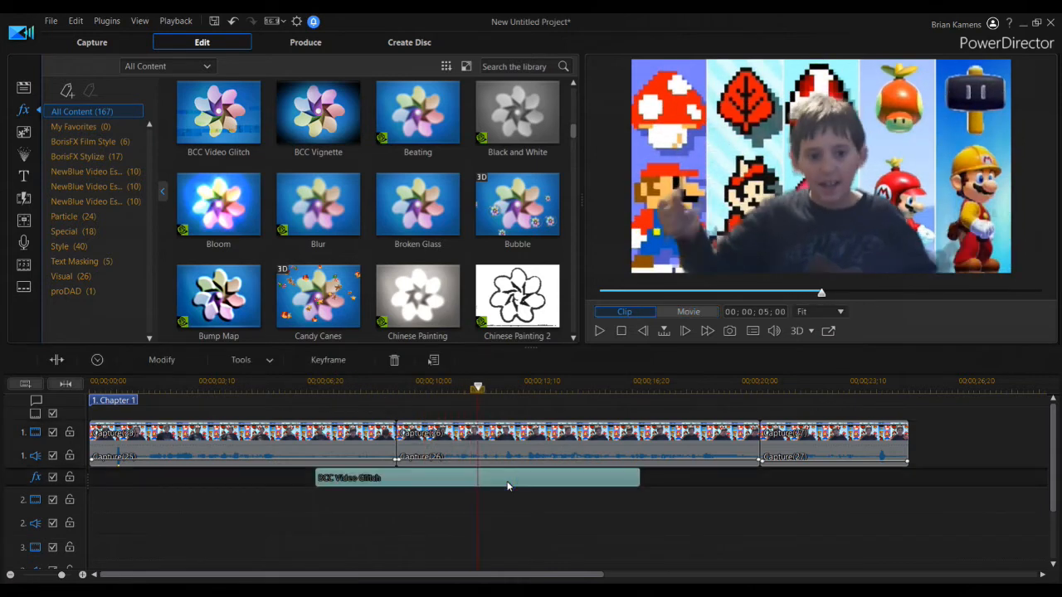
key("Delete")
Preview the Broken Glass and Bubble effects in the video effects library
left_click(344, 116)
left_click(419, 210)
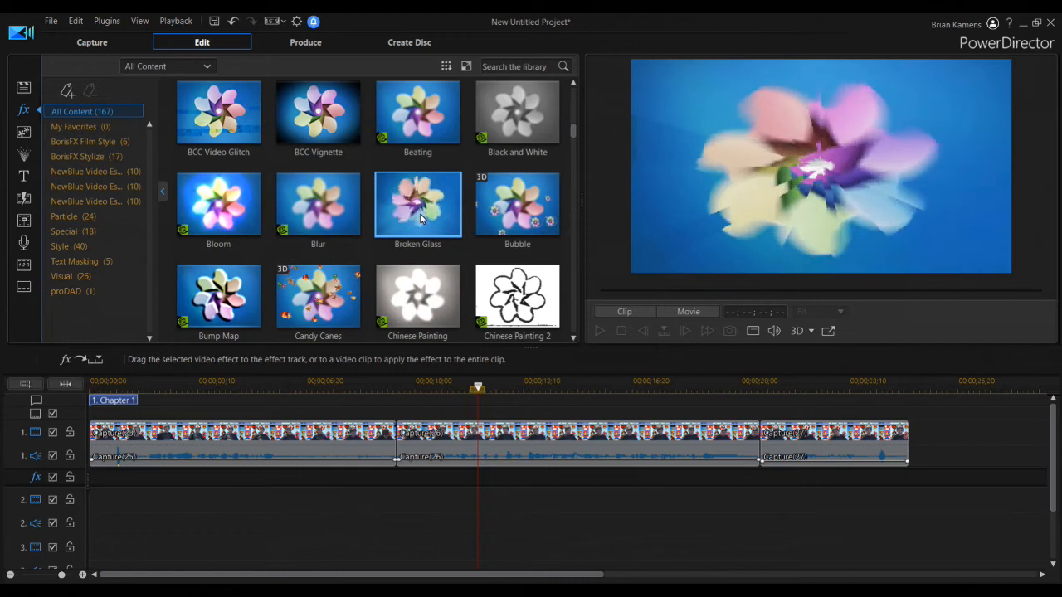
left_click(517, 204)
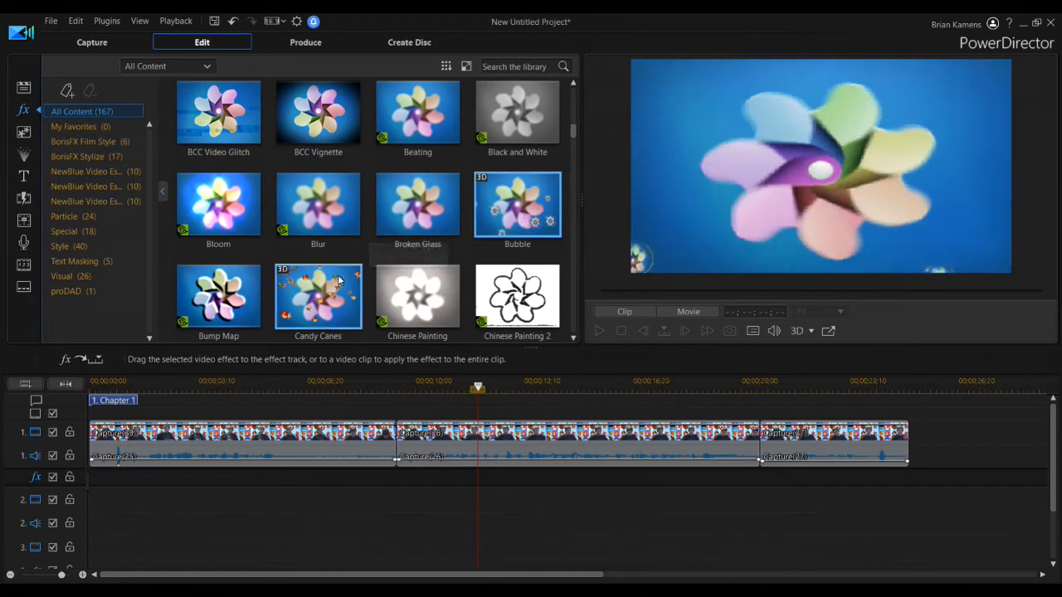
Try the Bubble effect on the effect track from about 12 seconds, play it back, and remove it
left_click_drag(517, 218, 501, 456)
key("space")
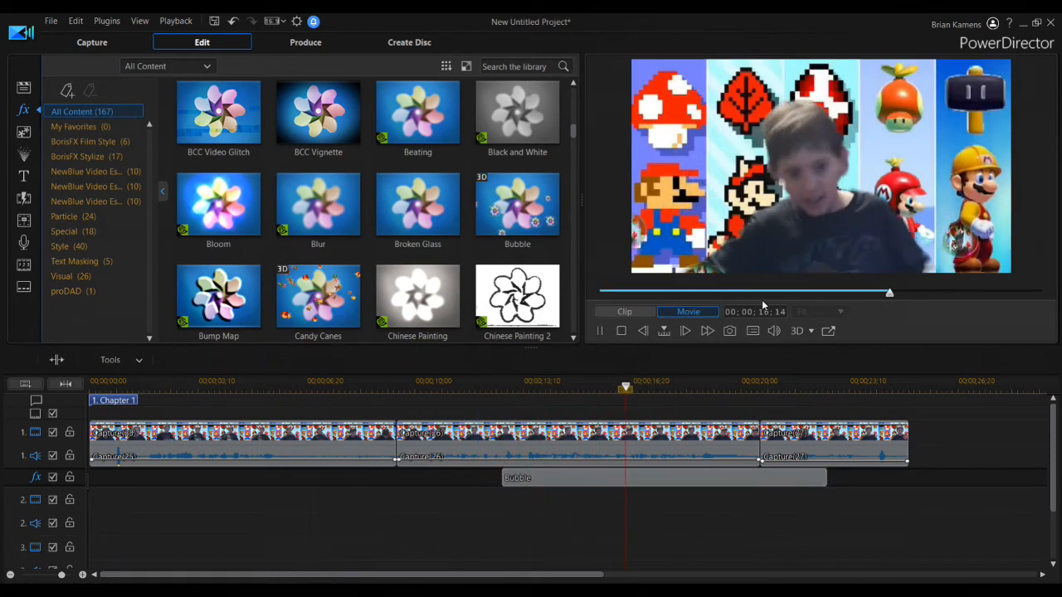
key("space")
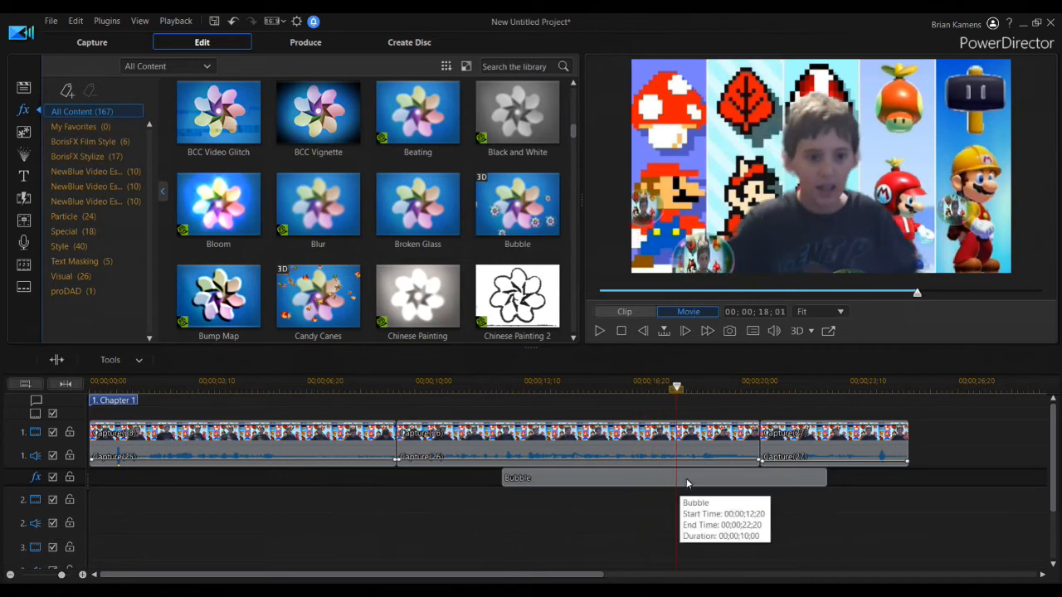
left_click(687, 479)
key("Delete")
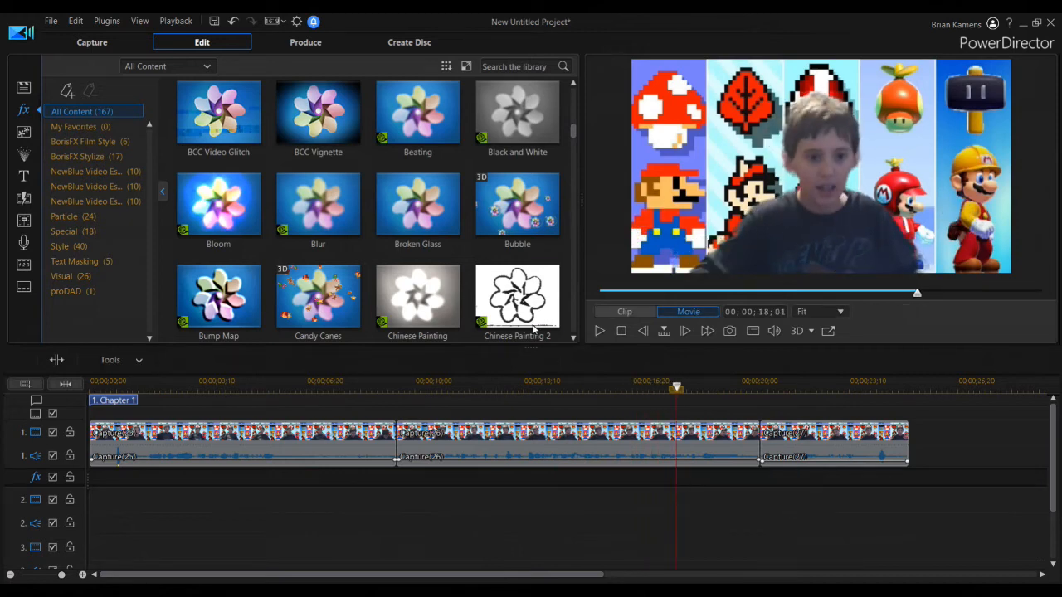
Try the NewBlue Tile effect on the effect track beneath the second and third clips, play it back, and remove it
scroll(452, 121, "down", 10)
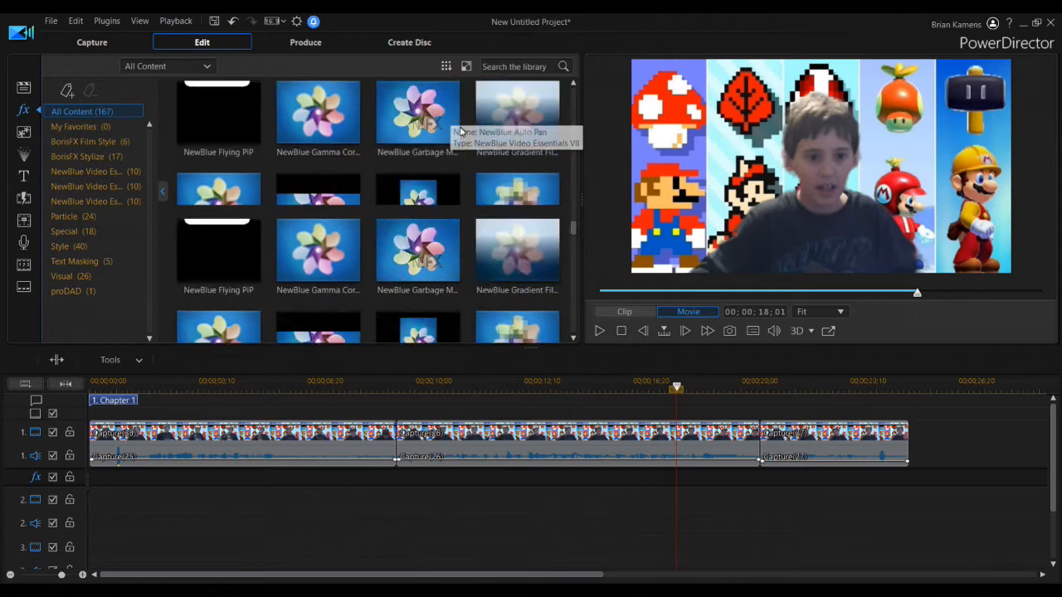
scroll(460, 131, "down", 5)
left_click(516, 259)
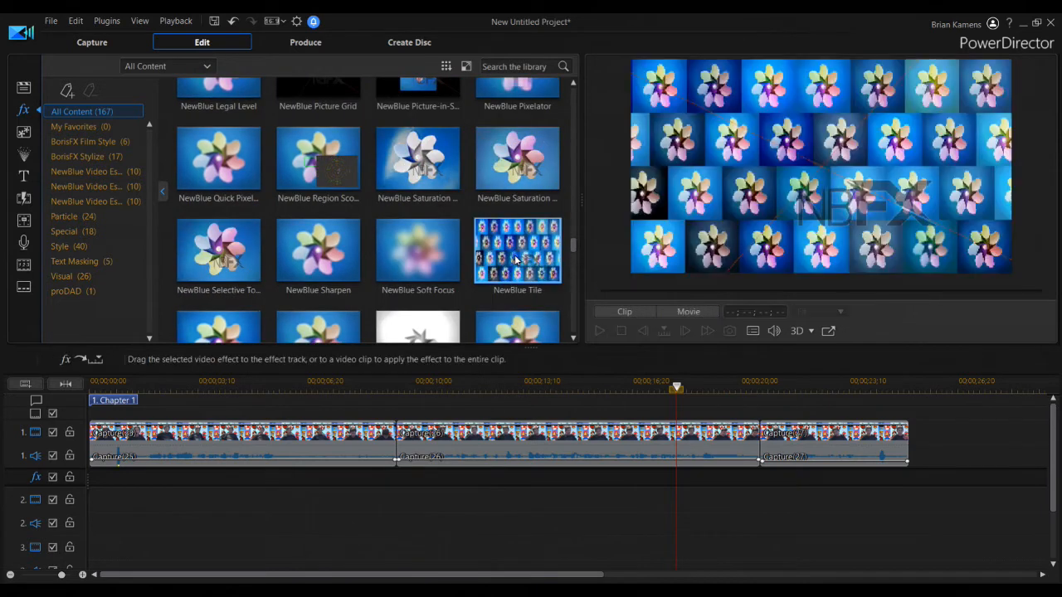
left_click_drag(515, 259, 534, 486)
left_click(504, 387)
key("space")
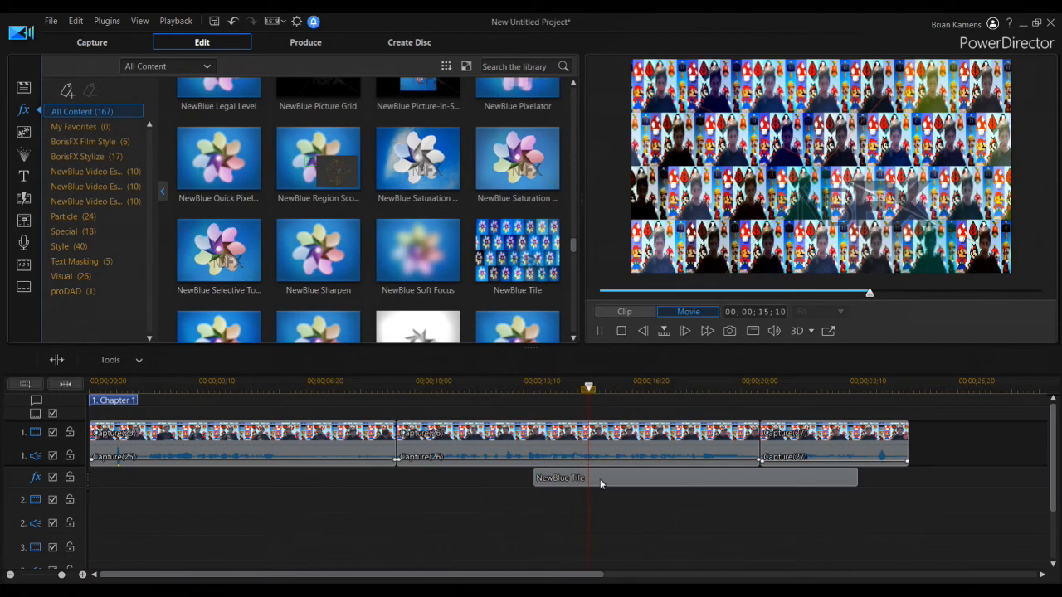
left_click(622, 479)
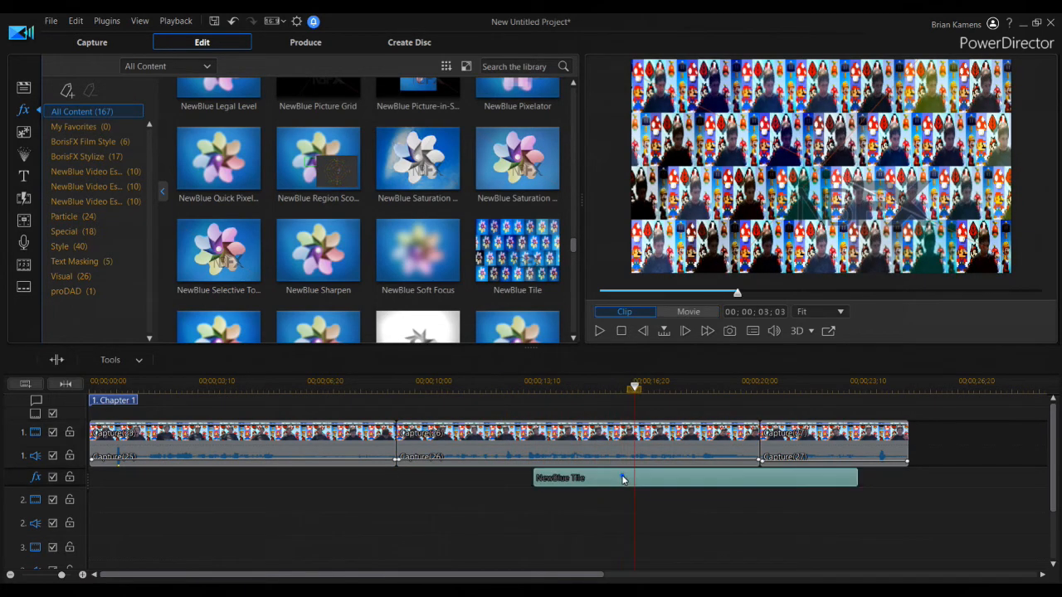
key("Delete")
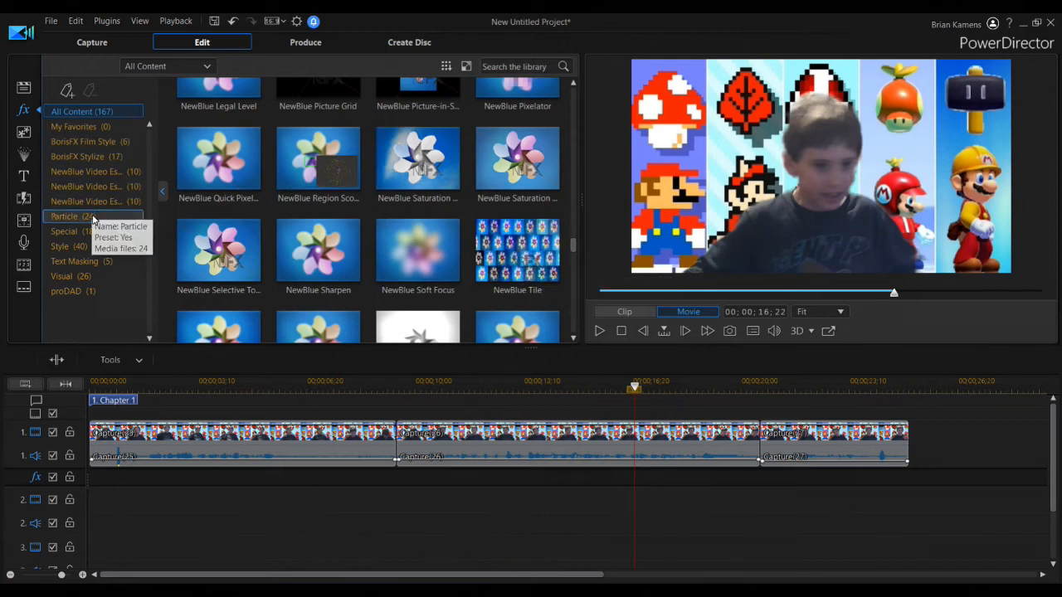
Return to the media library and filter it by videos and images in turn, restoring the display of all media types
left_click(24, 88)
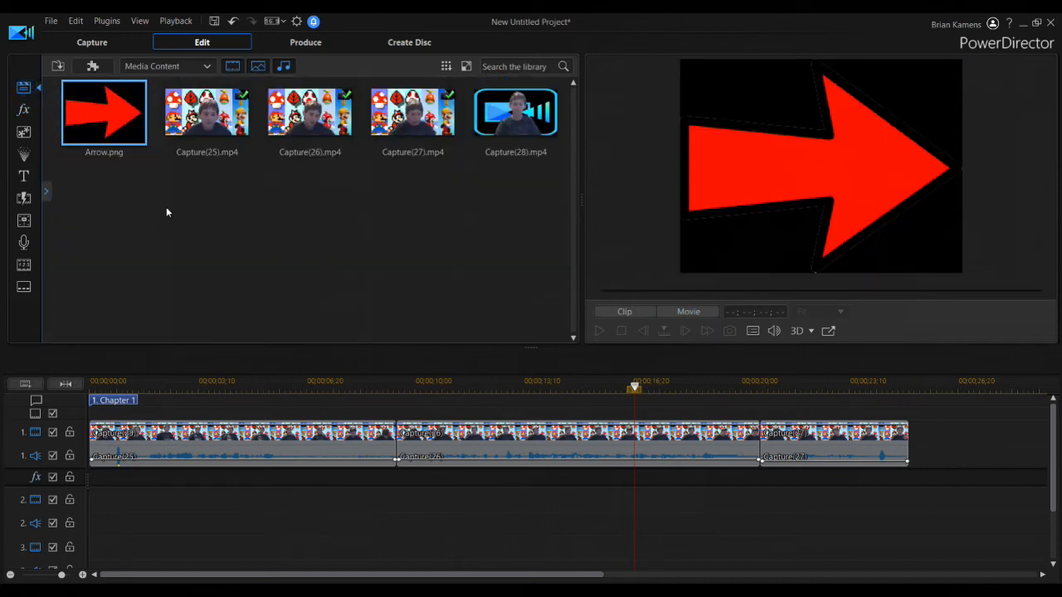
left_click(177, 73)
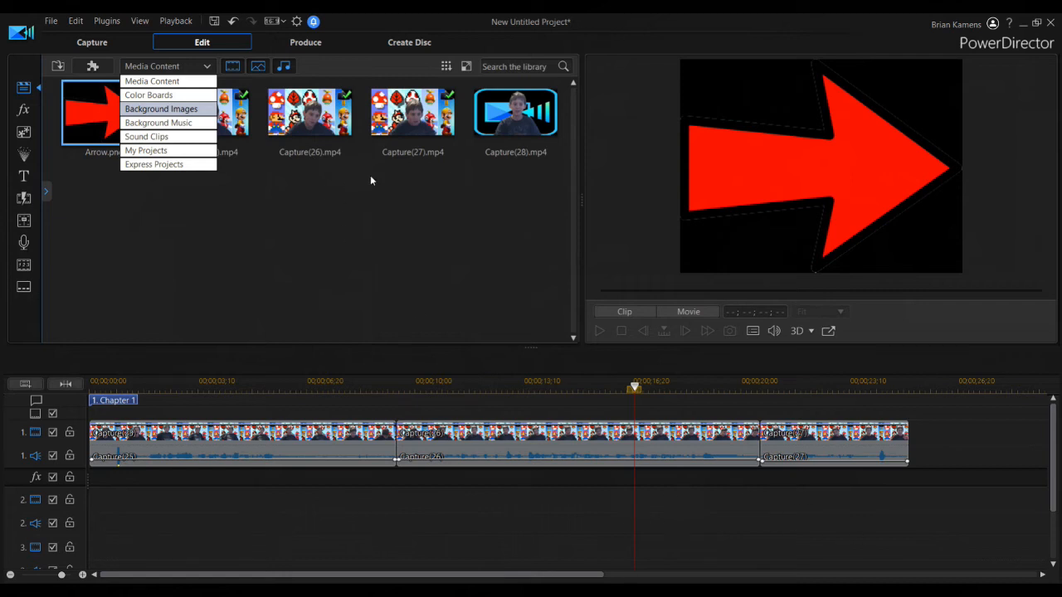
left_click(285, 190)
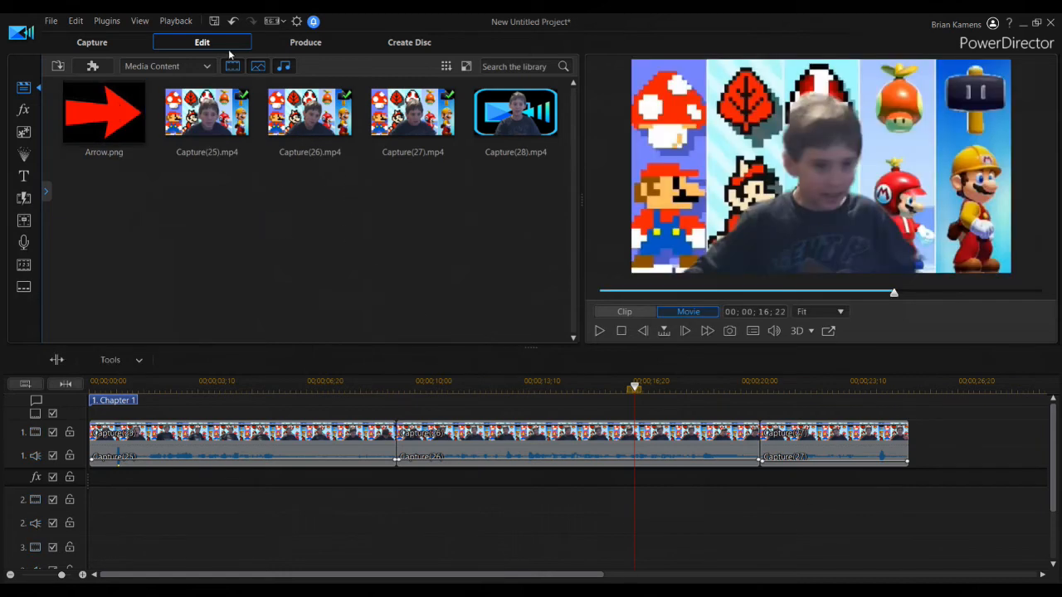
left_click(229, 72)
left_click(231, 72)
left_click(257, 71)
left_click(257, 73)
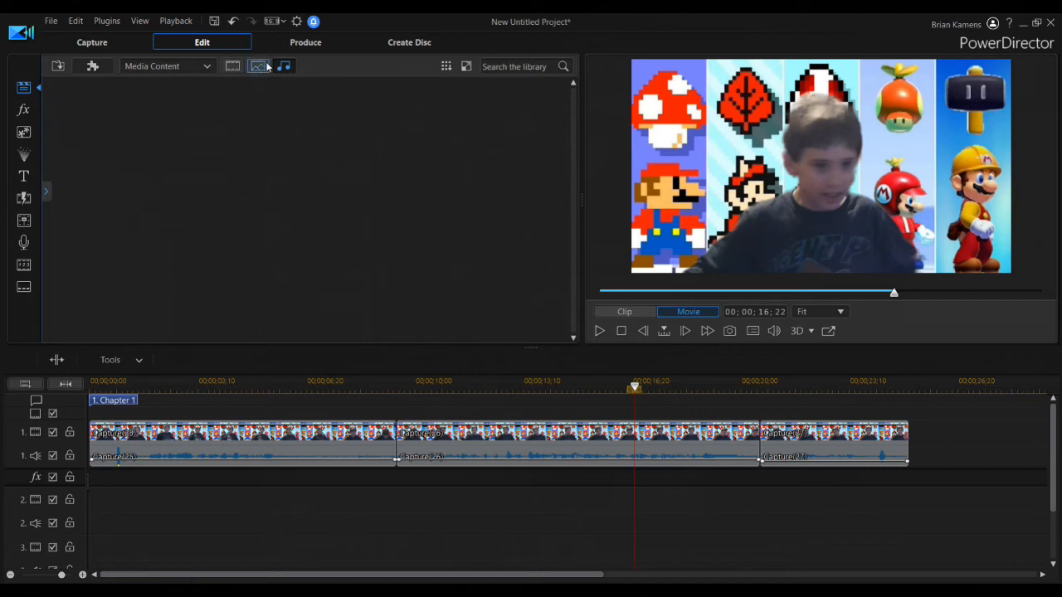
left_click(259, 66)
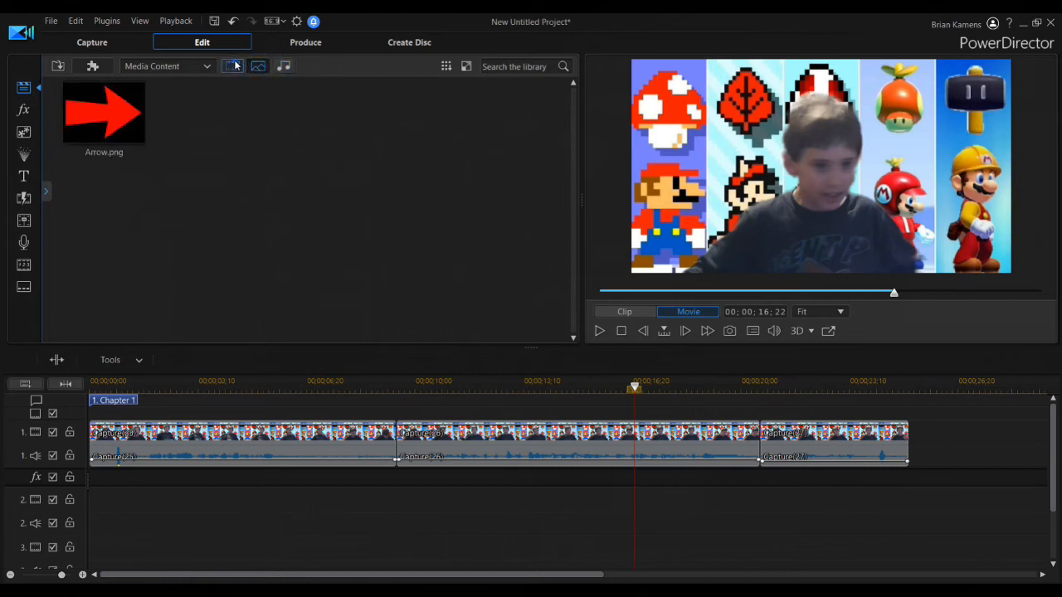
left_click(258, 66)
left_click(261, 67)
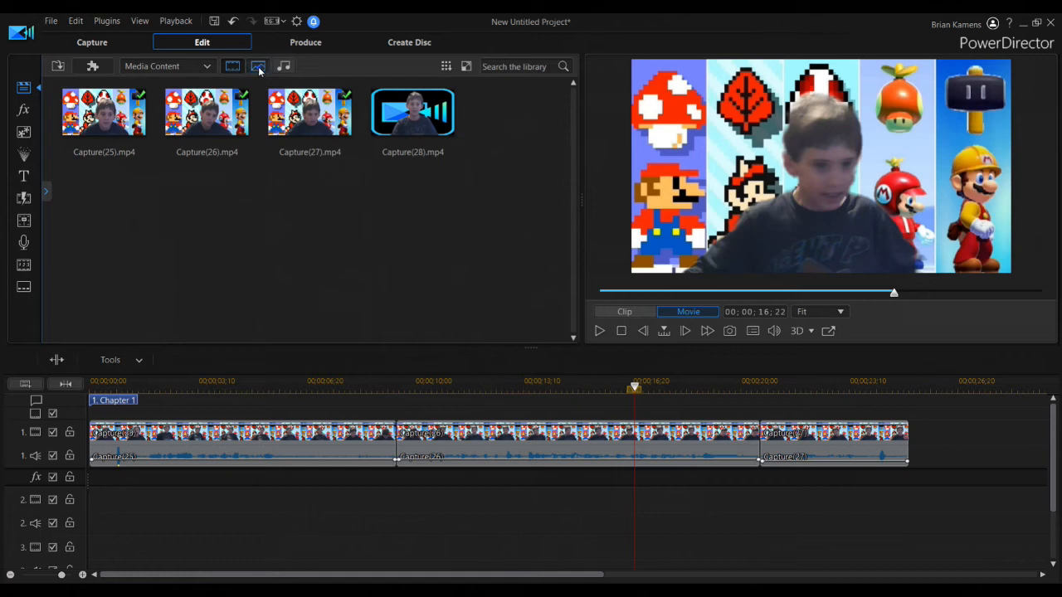
left_click(263, 66)
left_click(278, 67)
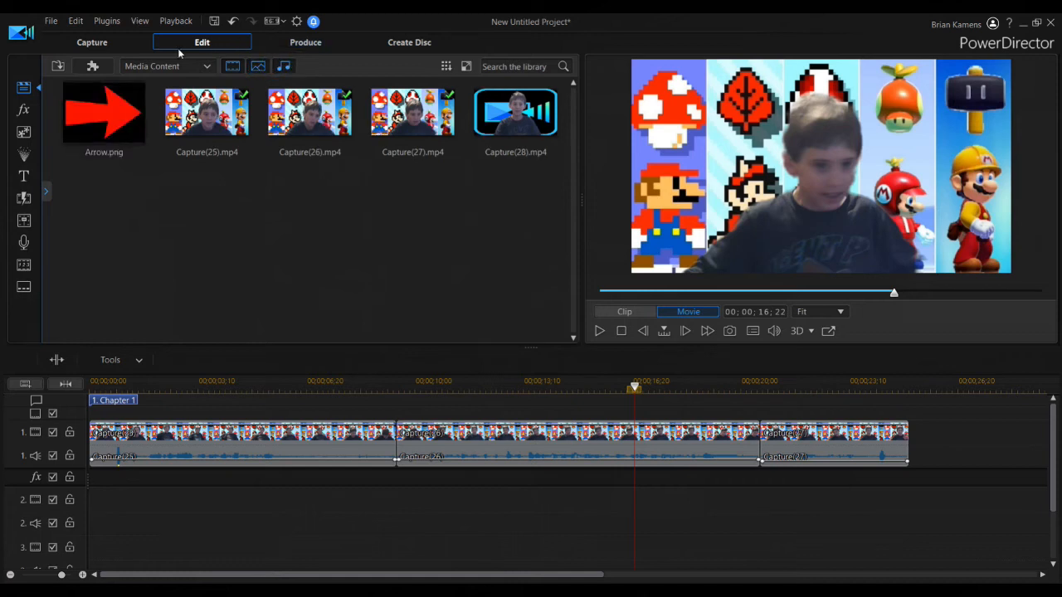
left_click(98, 66)
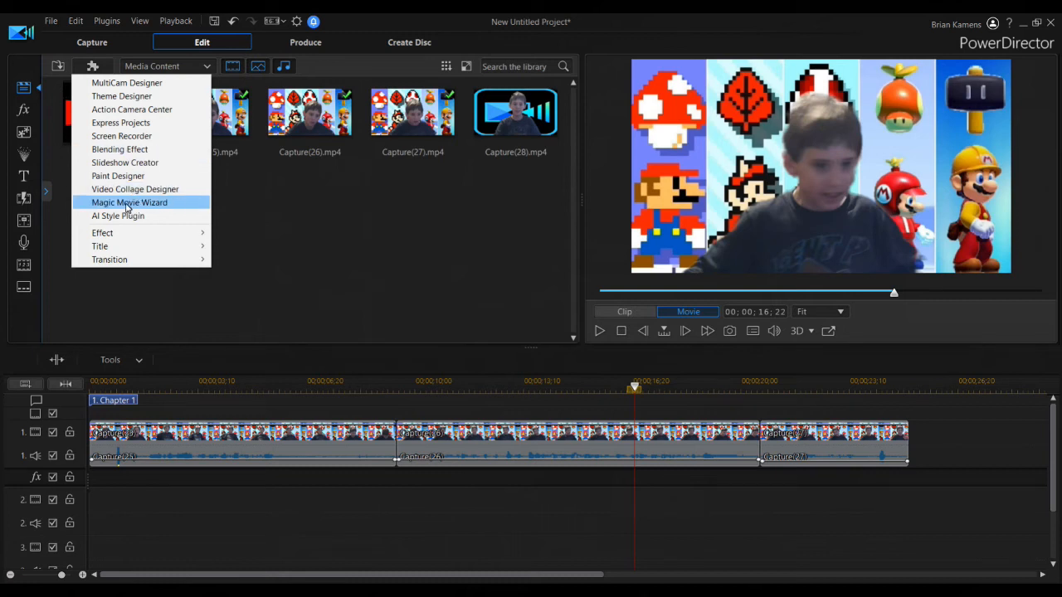
mouse_move(174, 236)
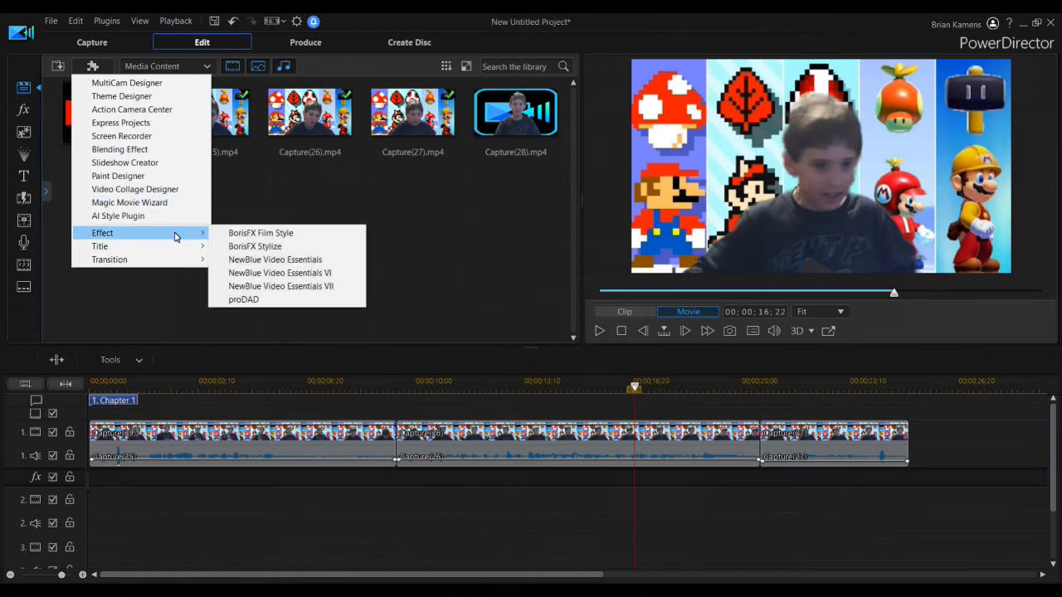
left_click(299, 217)
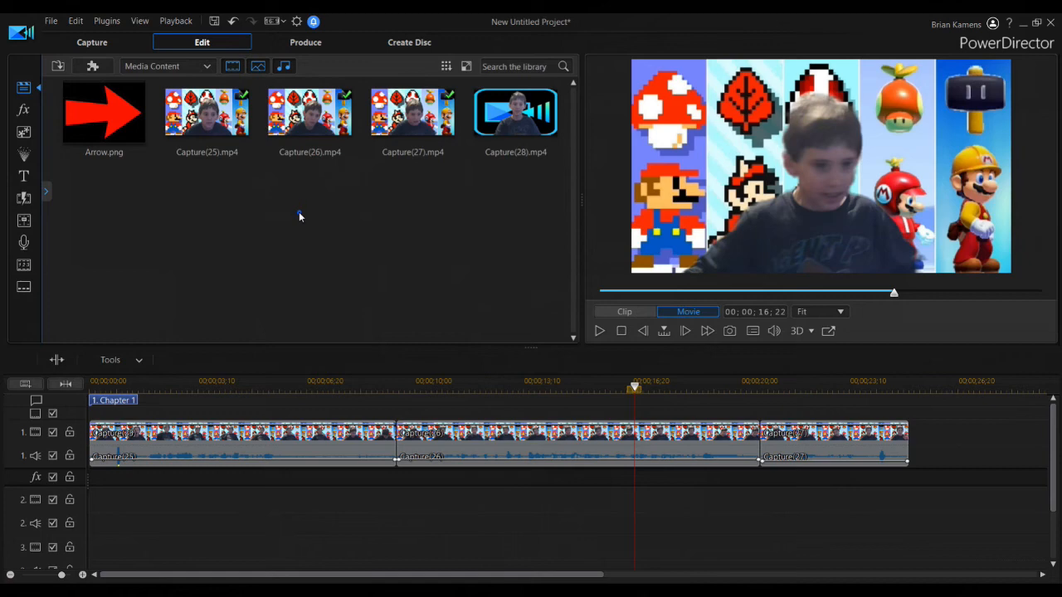
left_click(52, 21)
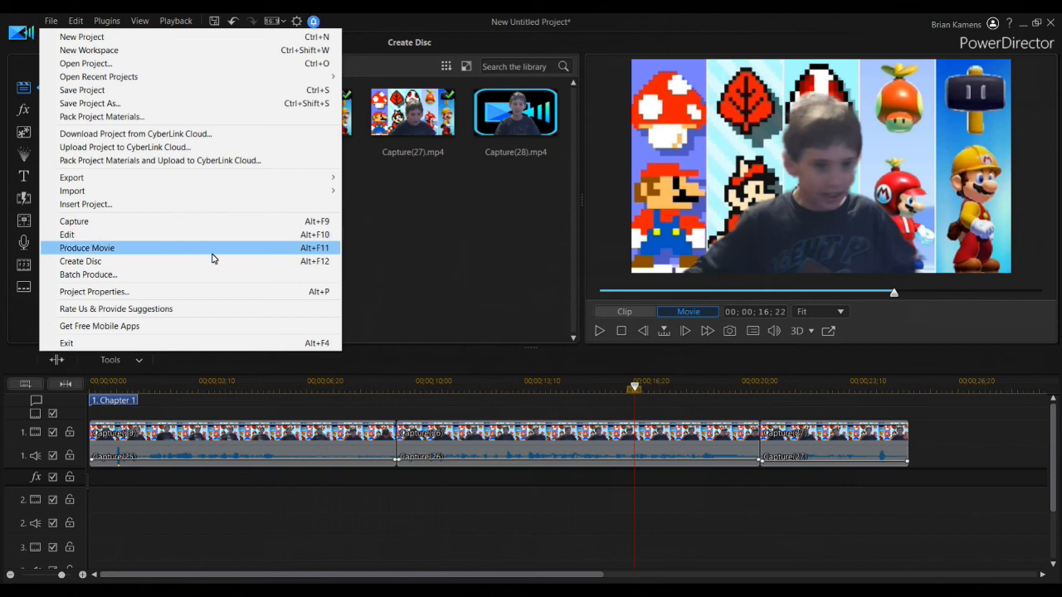
left_click(366, 204)
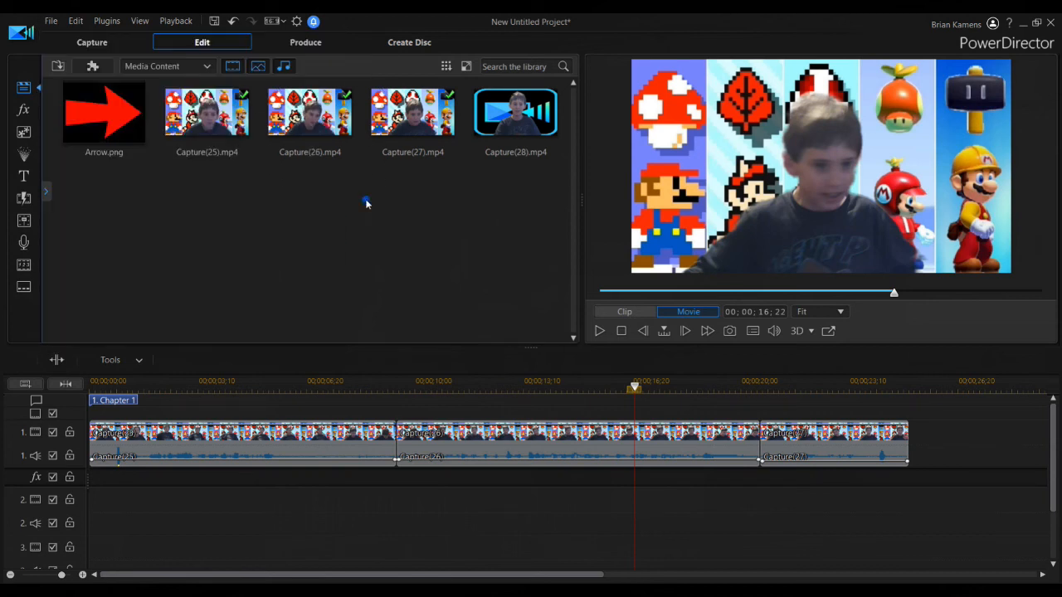
Go to movie production and compare the AVI, MPEG-2, Windows Media and XAVC S formats, returning to H.264 AVC
left_click(307, 45)
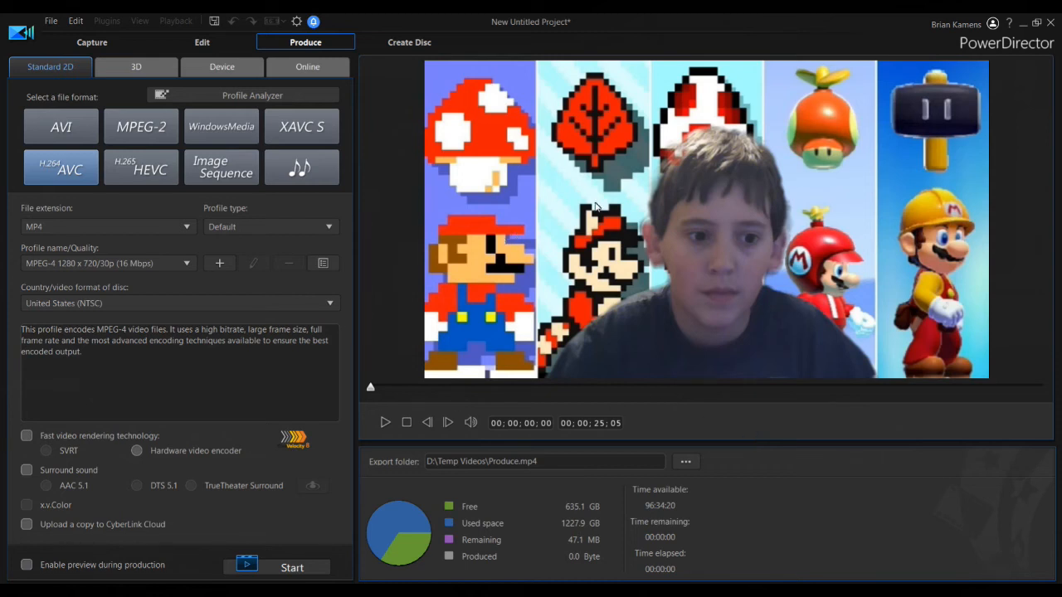
left_click(63, 127)
left_click(140, 126)
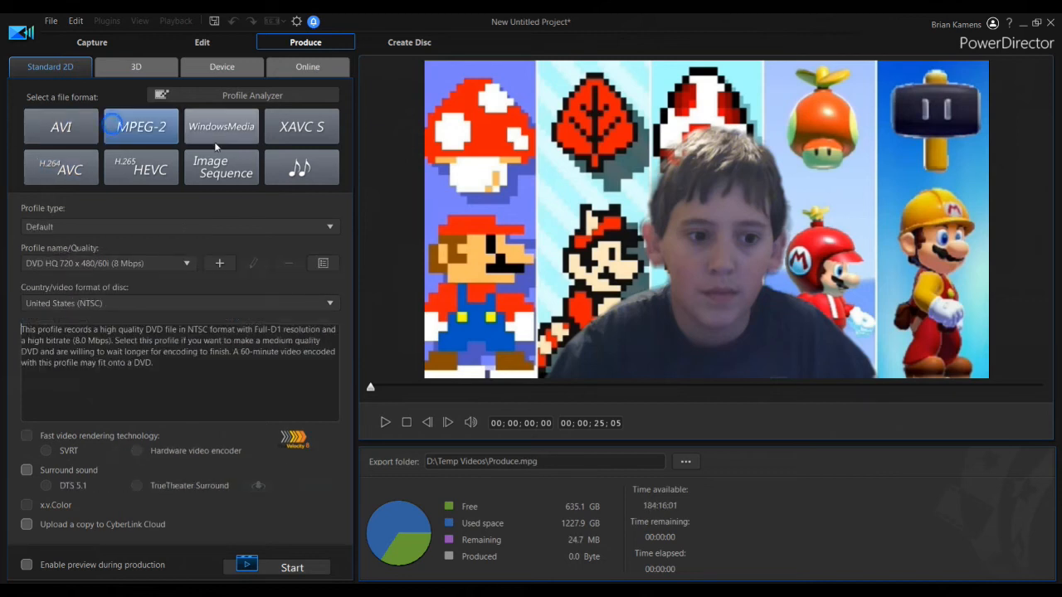
left_click(221, 126)
left_click(284, 120)
left_click(92, 161)
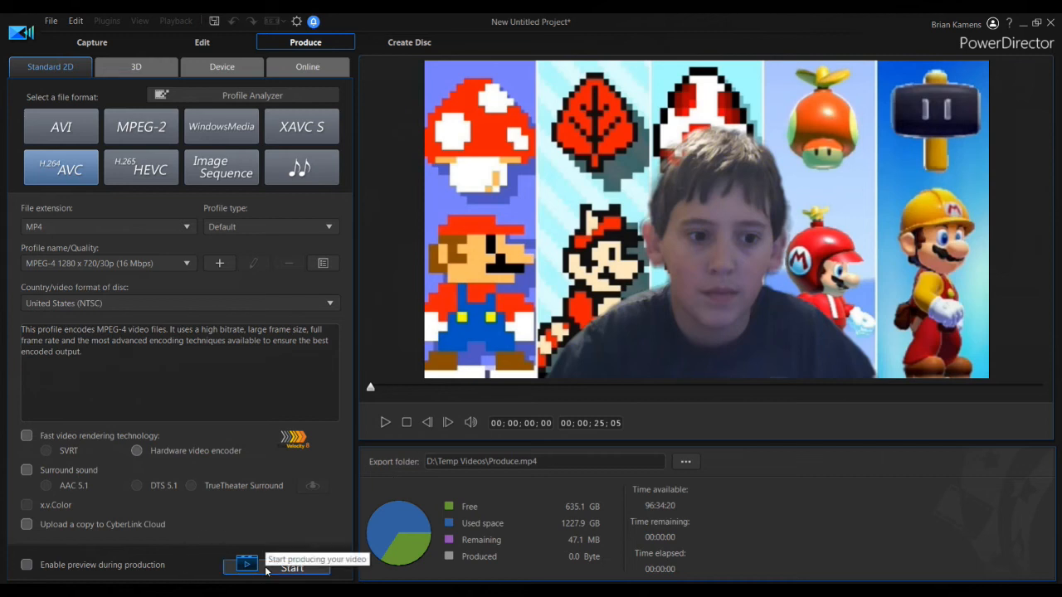
Go to disc creation and inspect the text formatting of the Play button and the My Videos title in the disc menu
left_click(402, 44)
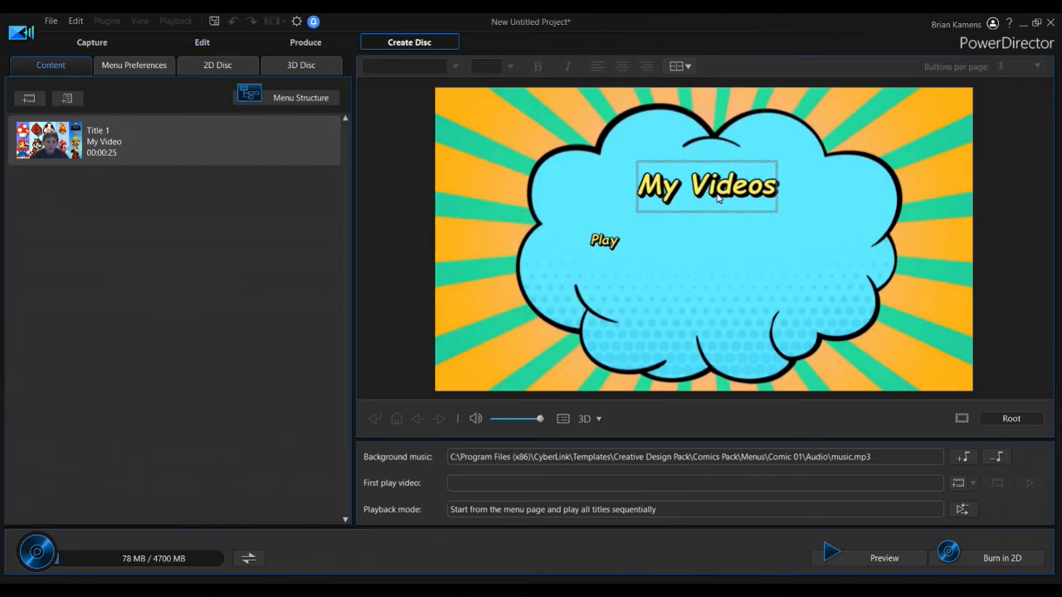
left_click(604, 243)
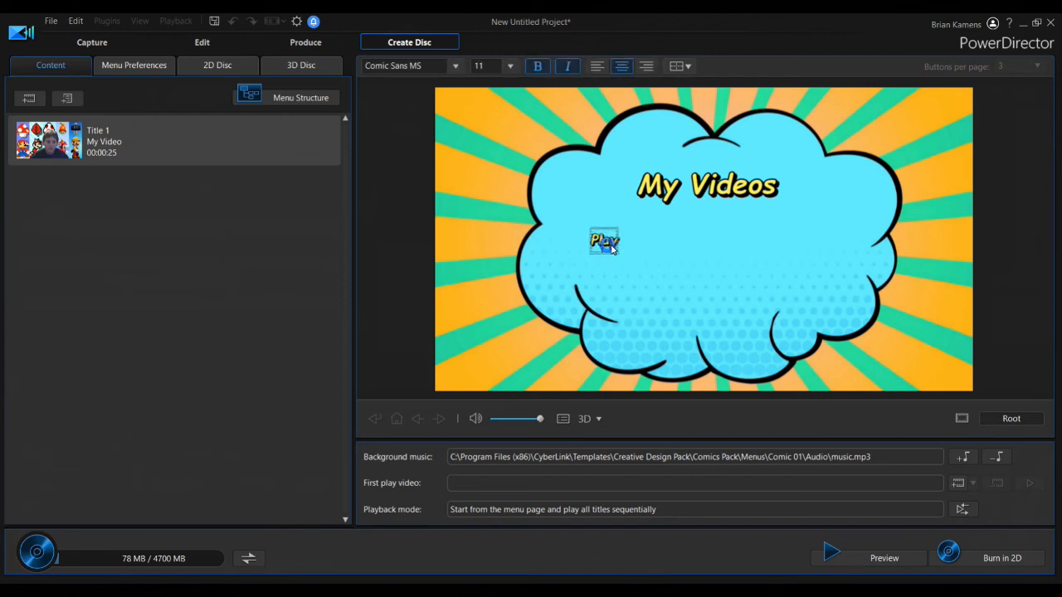
left_click(682, 209)
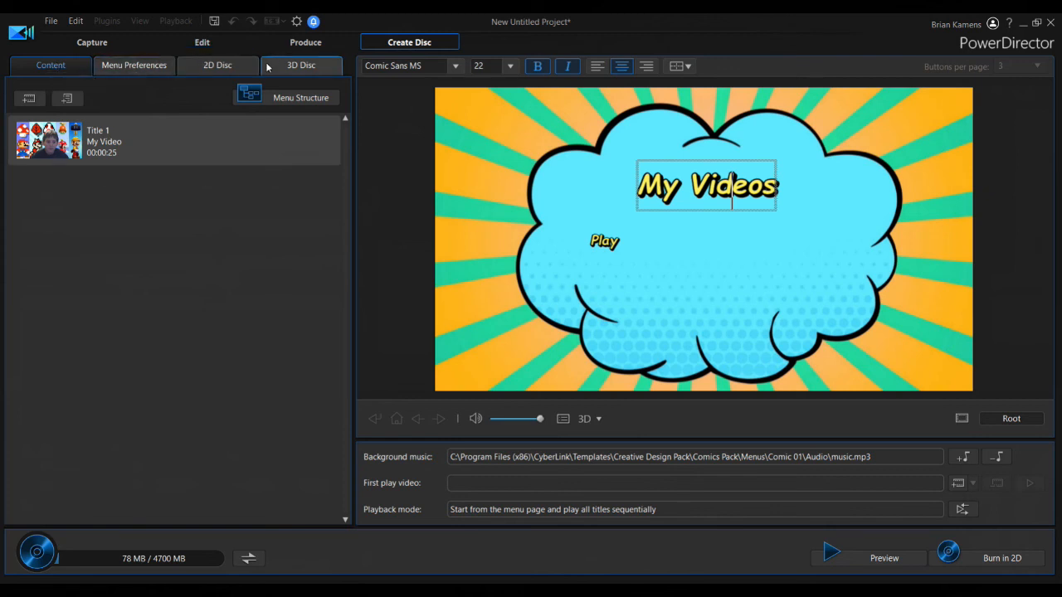
Go to the video capture workspace and set the PC camera's device resolution to 1280 x 720
left_click(202, 44)
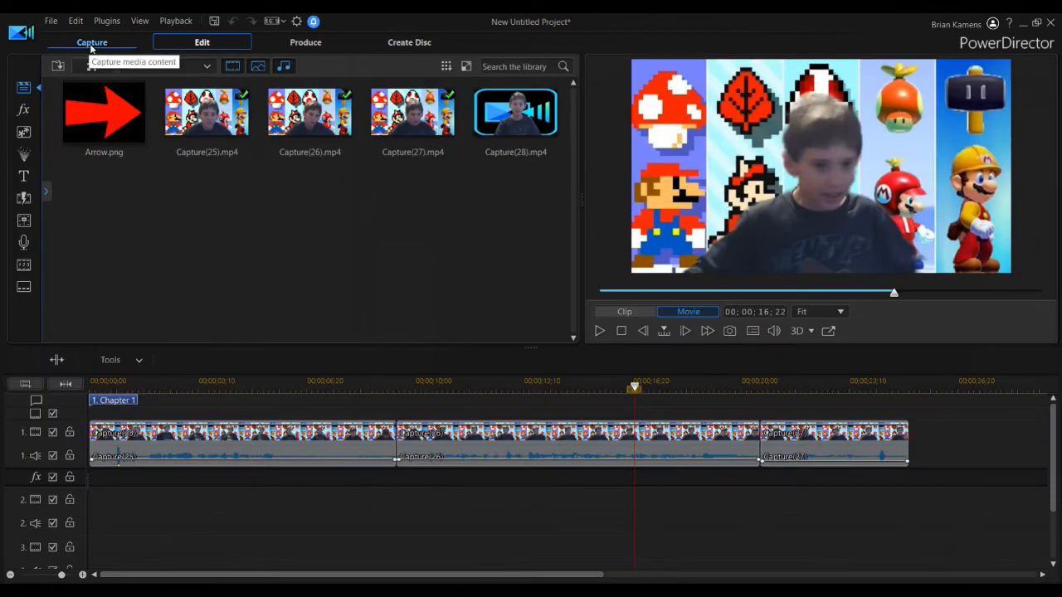
left_click(91, 44)
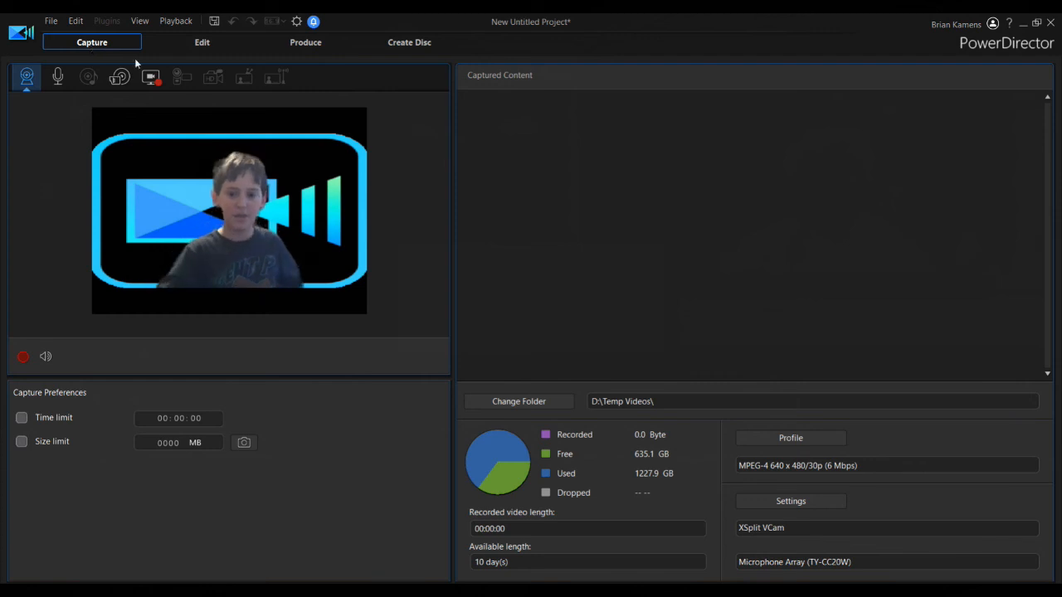
left_click(760, 500)
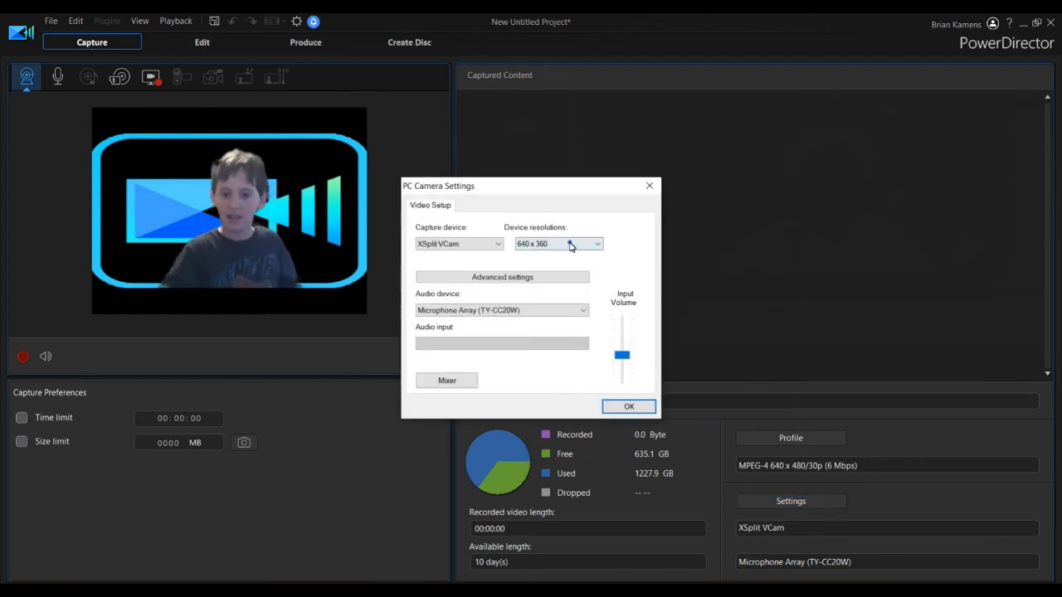
left_click(570, 244)
left_click(560, 306)
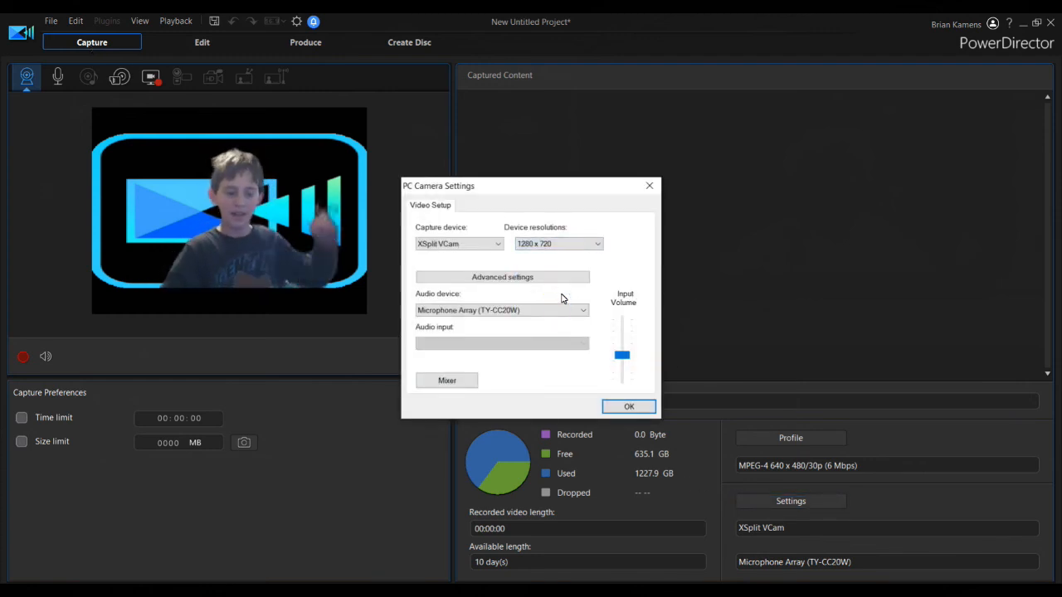
left_click(606, 408)
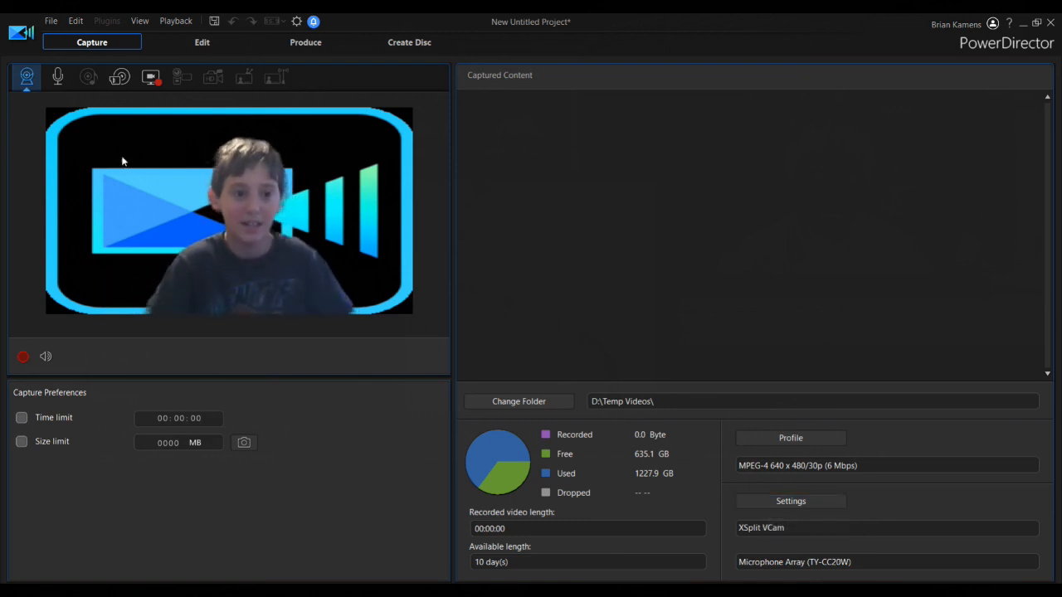
Leave and re-enter the capture workspace, and reapply the 1280 x 720 device resolution to the PC camera
left_click(179, 37)
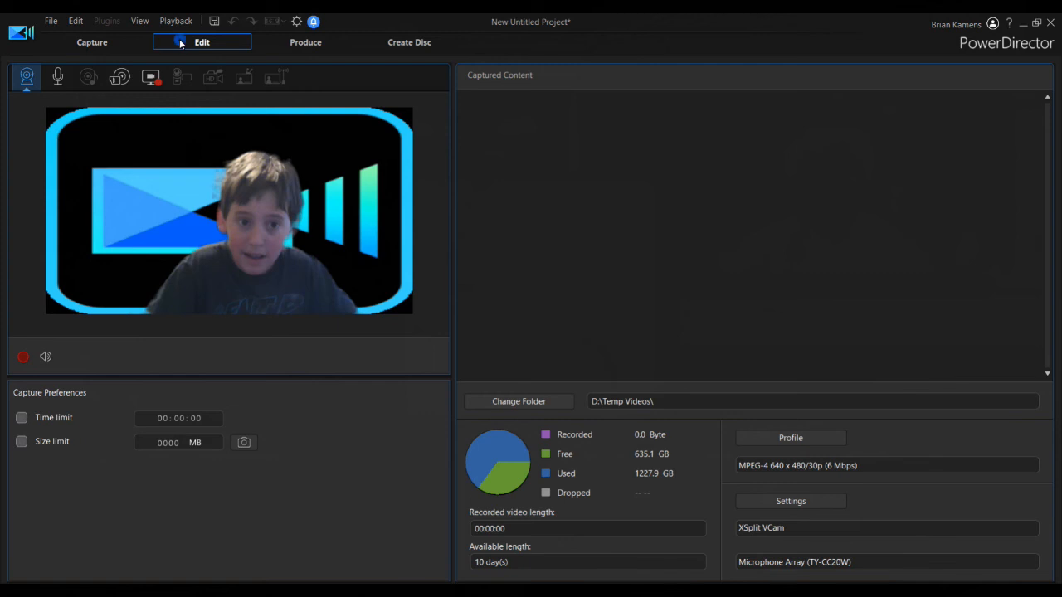
left_click(98, 43)
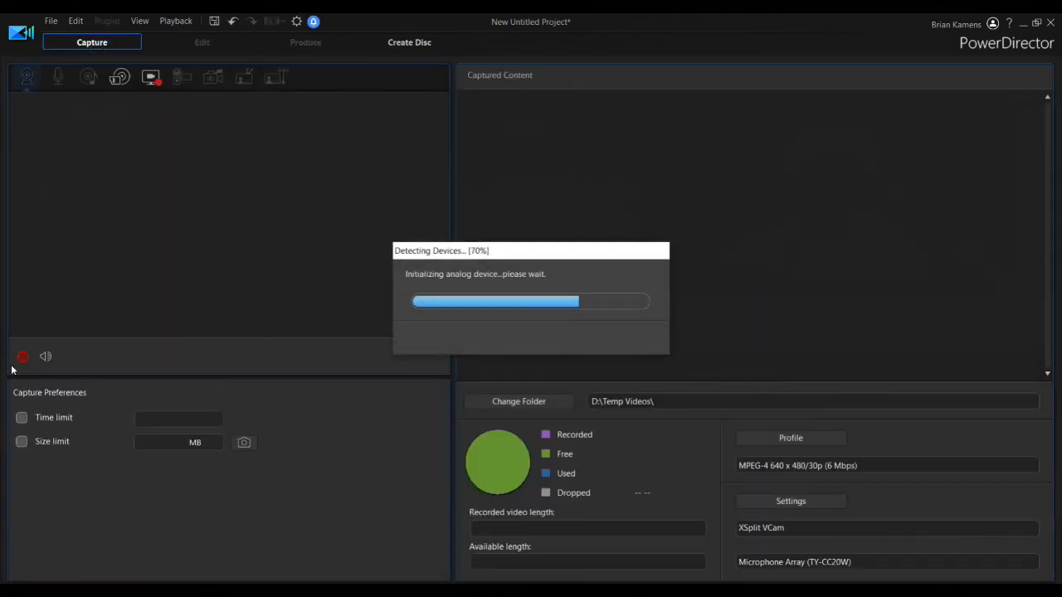
left_click(760, 506)
left_click(587, 243)
left_click(556, 300)
left_click(628, 407)
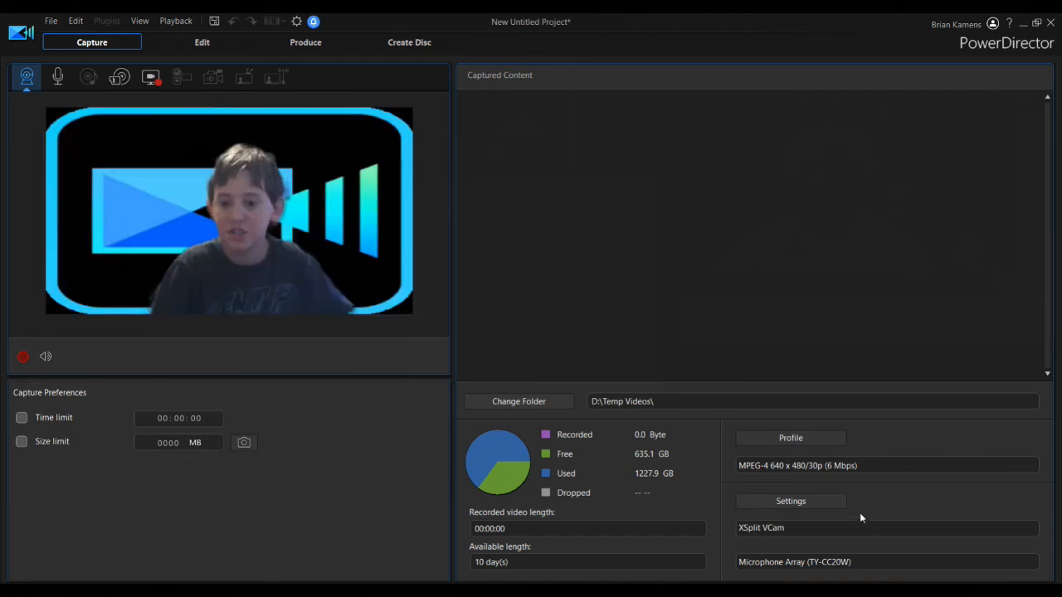
Record a webcam clip about 3 seconds long, save it as Capture(29), and return to the editing workspace
left_click(23, 357)
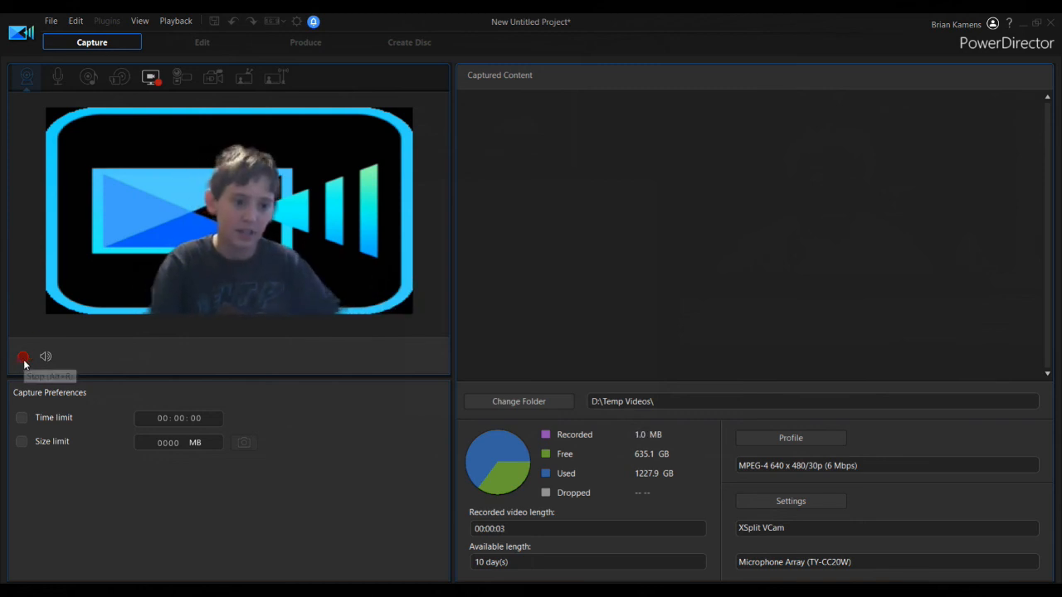
left_click(24, 359)
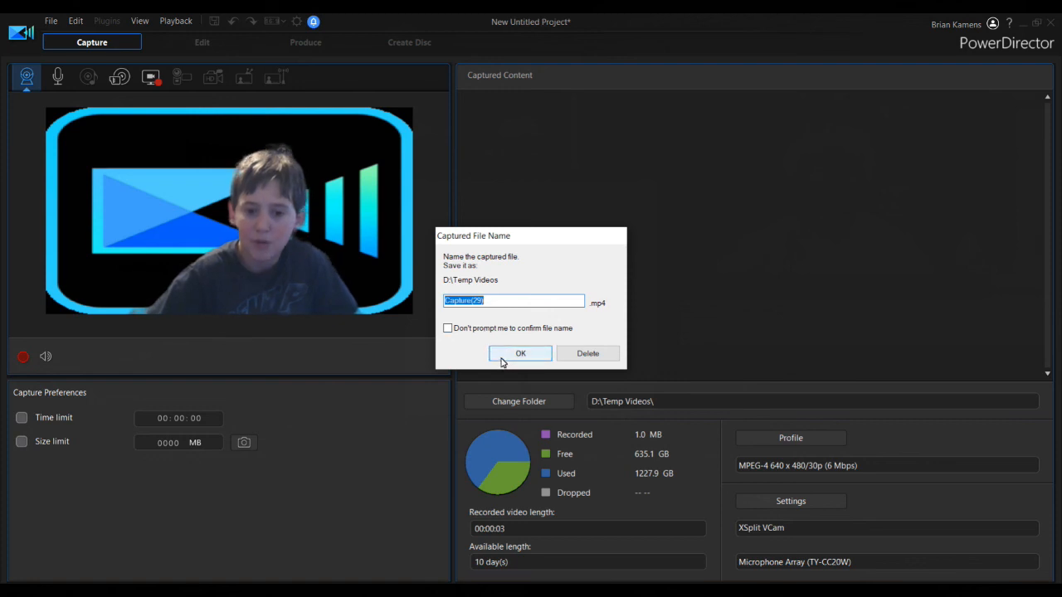
left_click(501, 359)
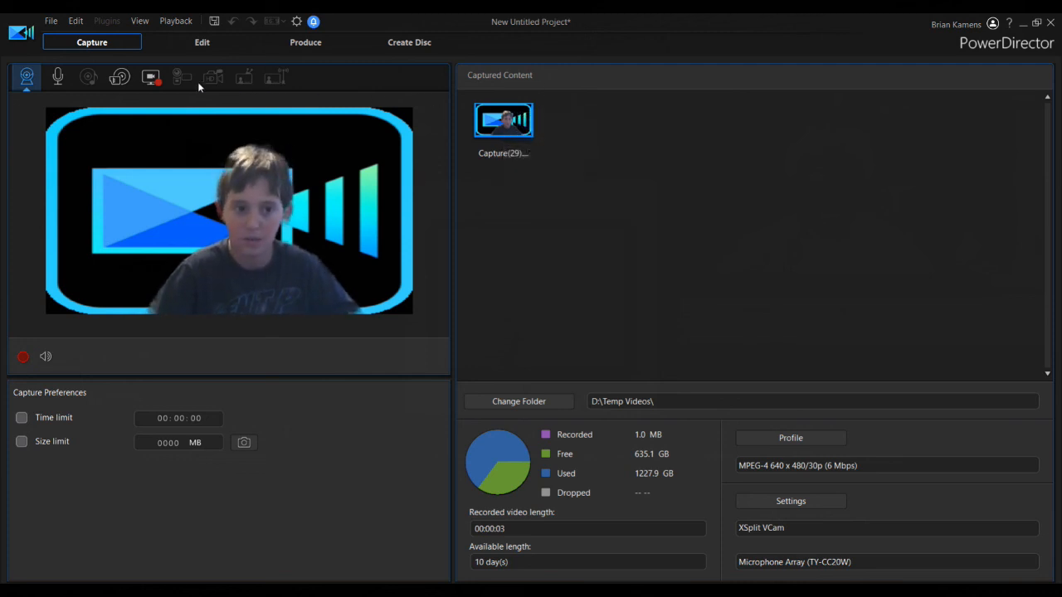
left_click(178, 45)
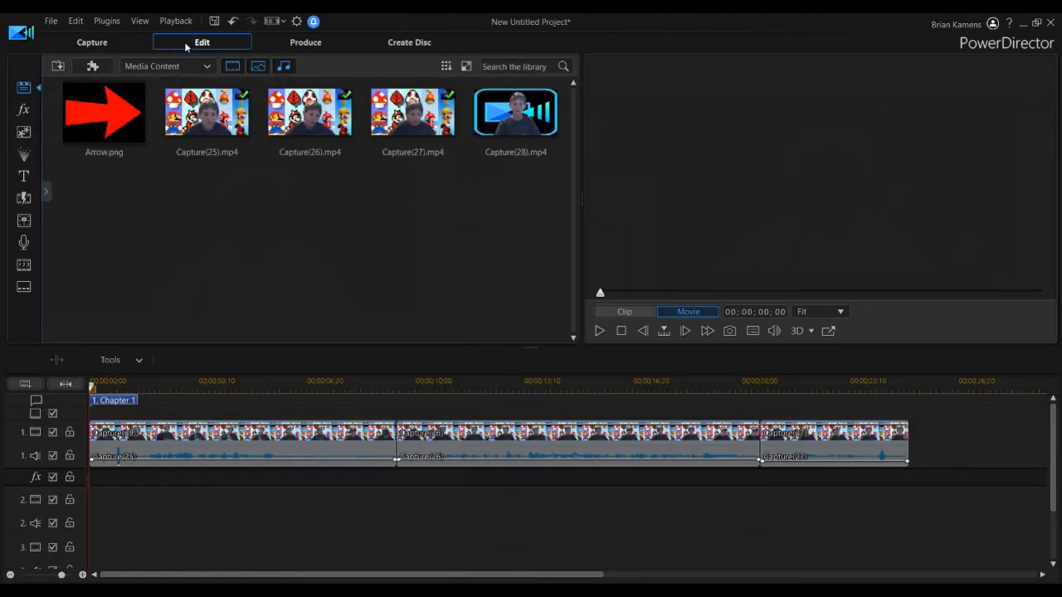